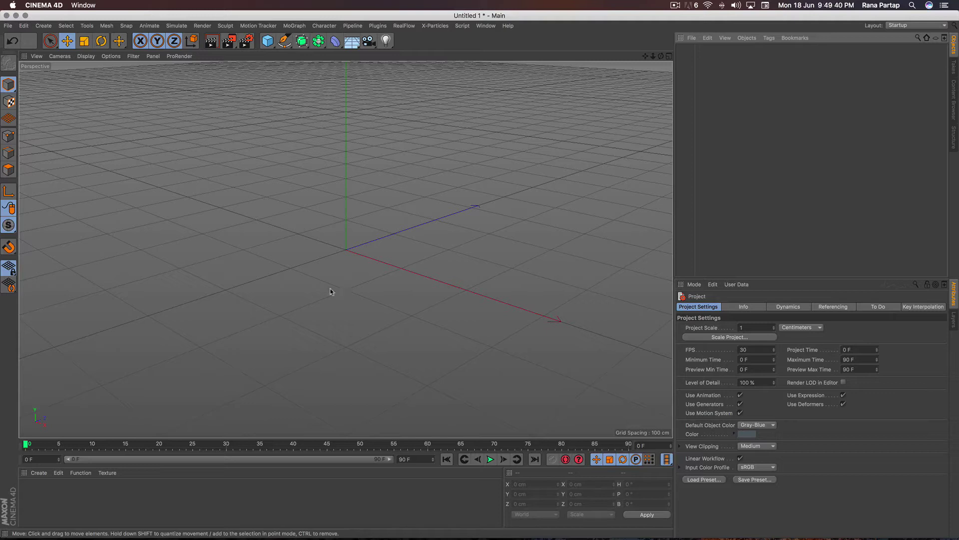
- Add a cube primitive to the scene
{"action": "left_click", "coordinate": [268, 40]}
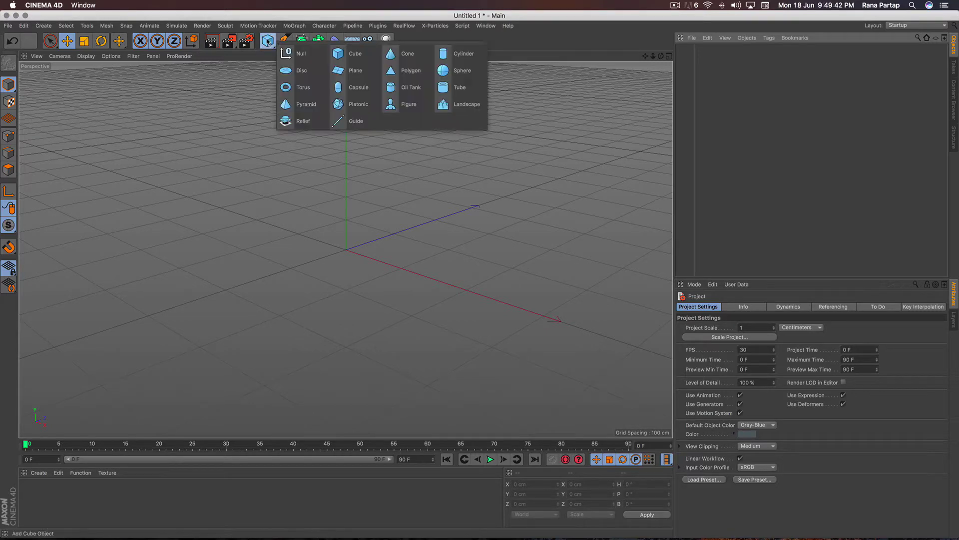
{"action": "left_click", "coordinate": [342, 59]}
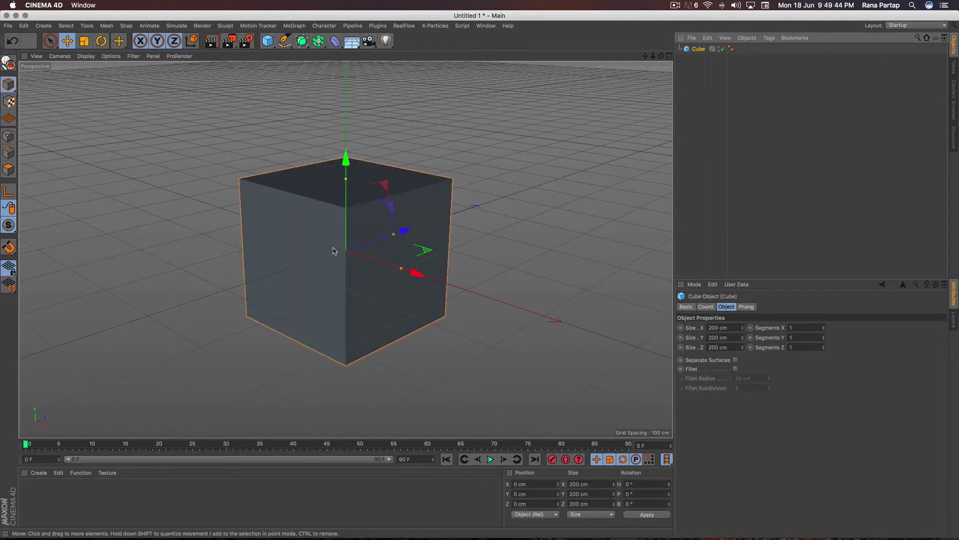
{"action": "mouse_move", "coordinate": [334, 251]}
{"action": "left_mouse_down", "text": "alt"}
{"action": "mouse_move", "coordinate": [332, 270]}
{"action": "mouse_move", "coordinate": [336, 255]}
{"action": "left_mouse_up", "text": "alt"}
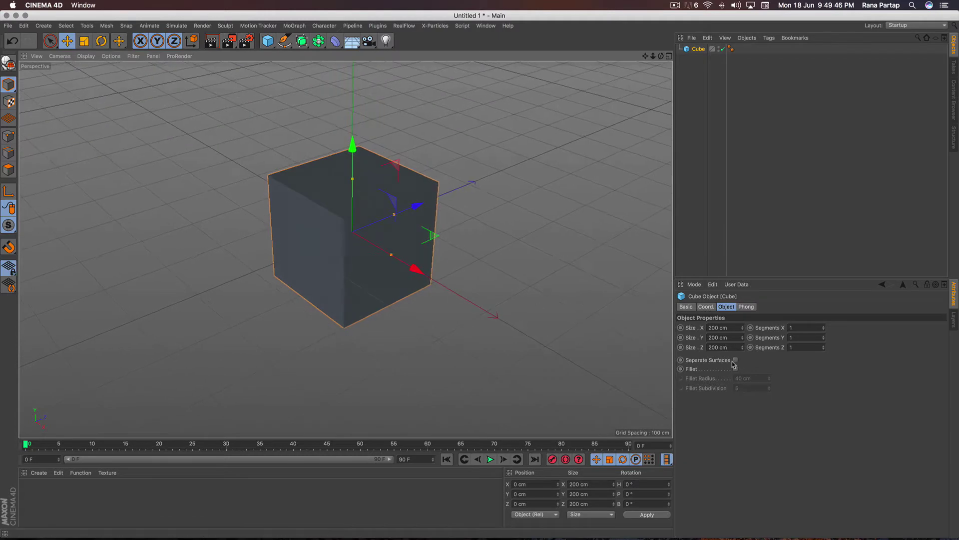
- Resize the cube to 20 cm wide, 5 cm high and 800 cm long
{"action": "left_click", "coordinate": [718, 337]}
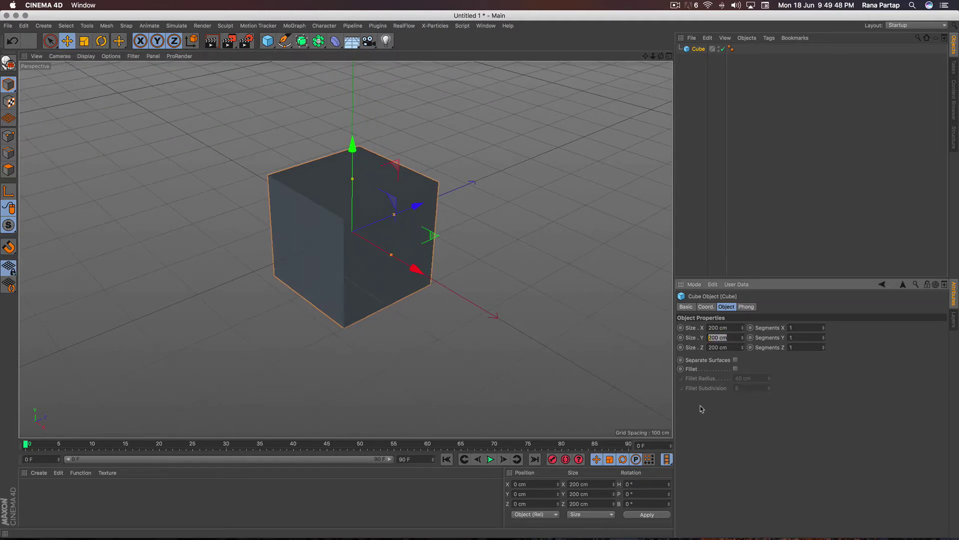
{"action": "type", "text": "5"}
{"action": "key", "text": "Return"}
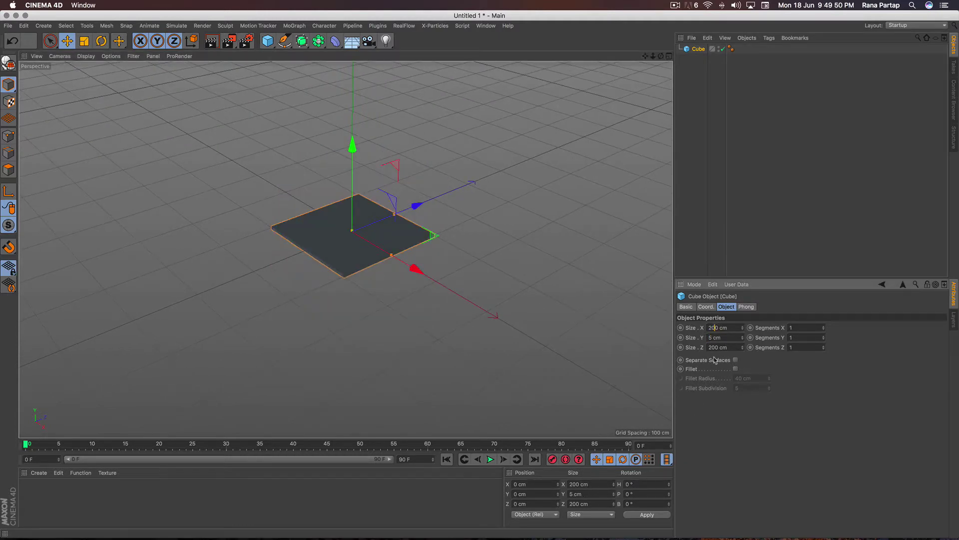
{"action": "type", "text": "20"}
{"action": "key", "text": "Return"}
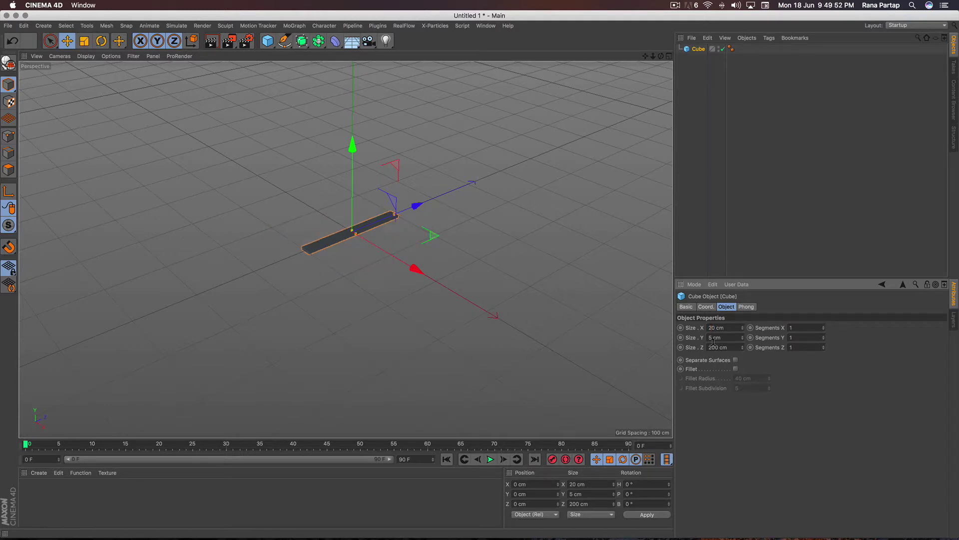
{"action": "key", "text": "Return"}
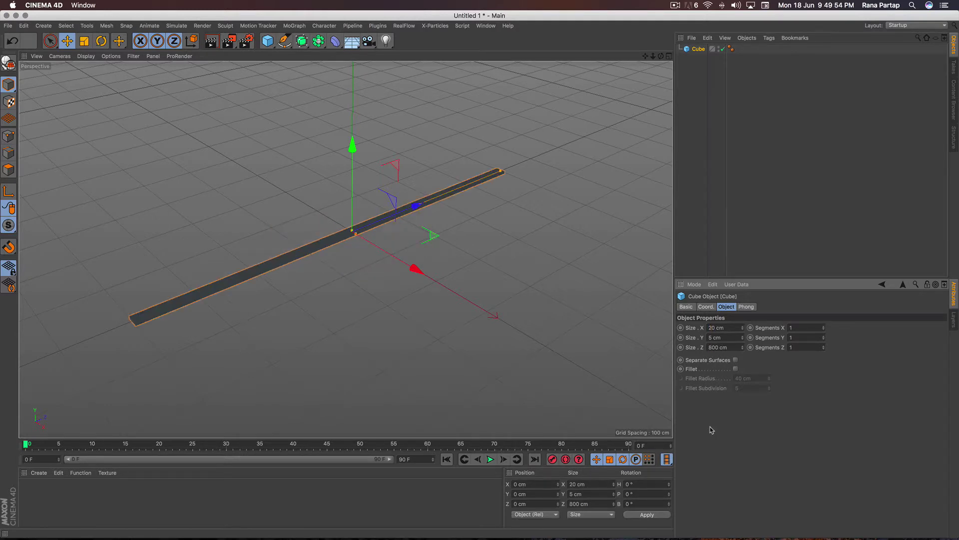
{"action": "scroll", "coordinate": [370, 188], "scroll_direction": "up", "scroll_amount": 2}
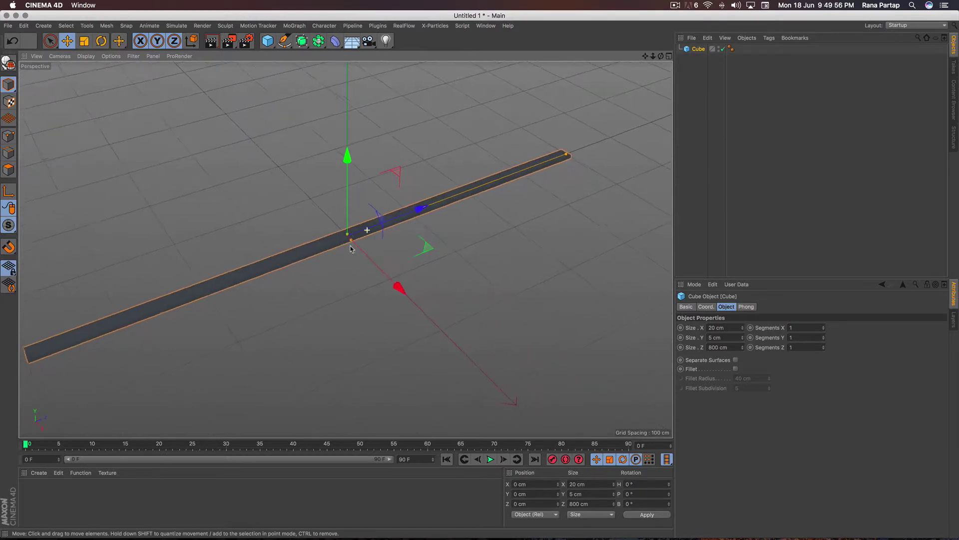
{"action": "scroll", "coordinate": [372, 195], "scroll_direction": "up", "scroll_amount": 1}
{"action": "scroll", "coordinate": [377, 200], "scroll_direction": "up", "scroll_amount": 2}
{"action": "scroll", "coordinate": [386, 212], "scroll_direction": "up", "scroll_amount": 2}
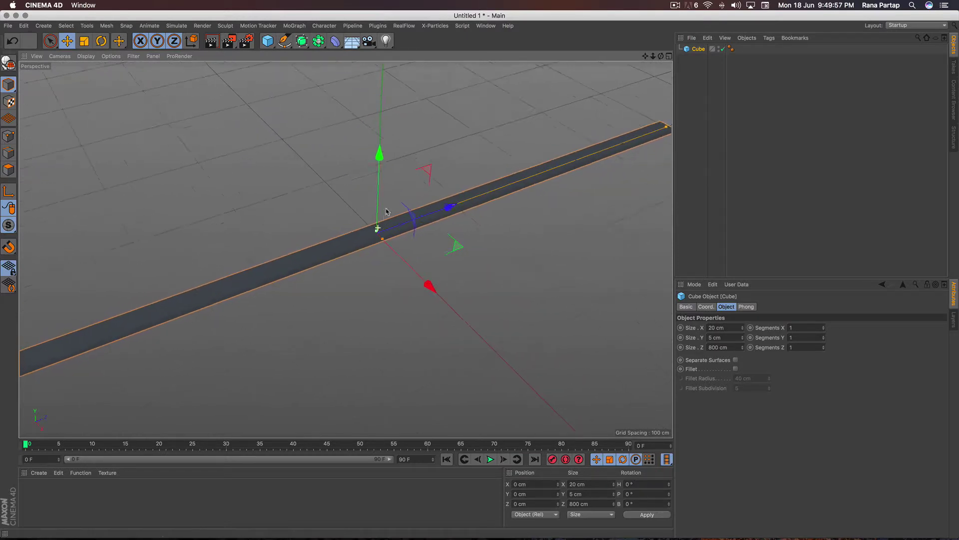
{"action": "scroll", "coordinate": [386, 211], "scroll_direction": "up", "scroll_amount": 2}
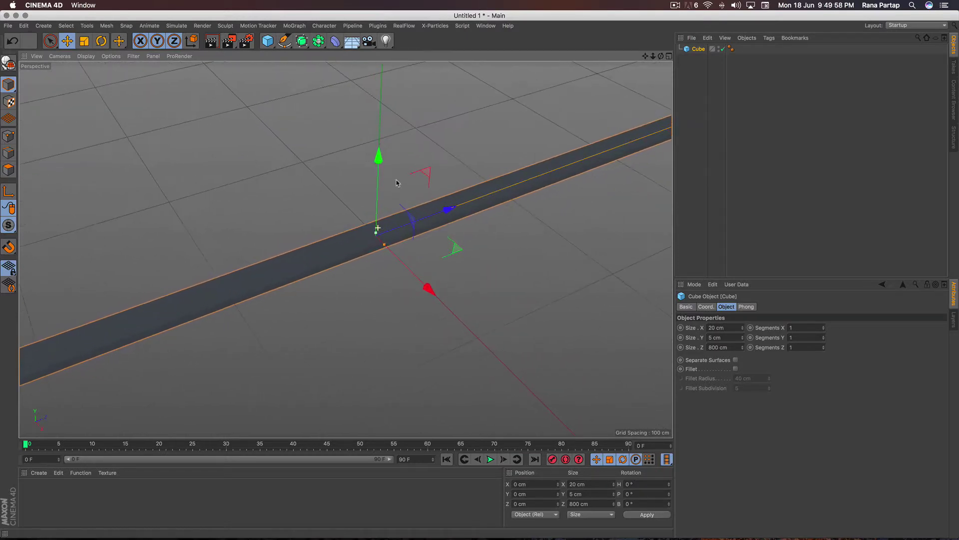
{"action": "left_click", "coordinate": [86, 56]}
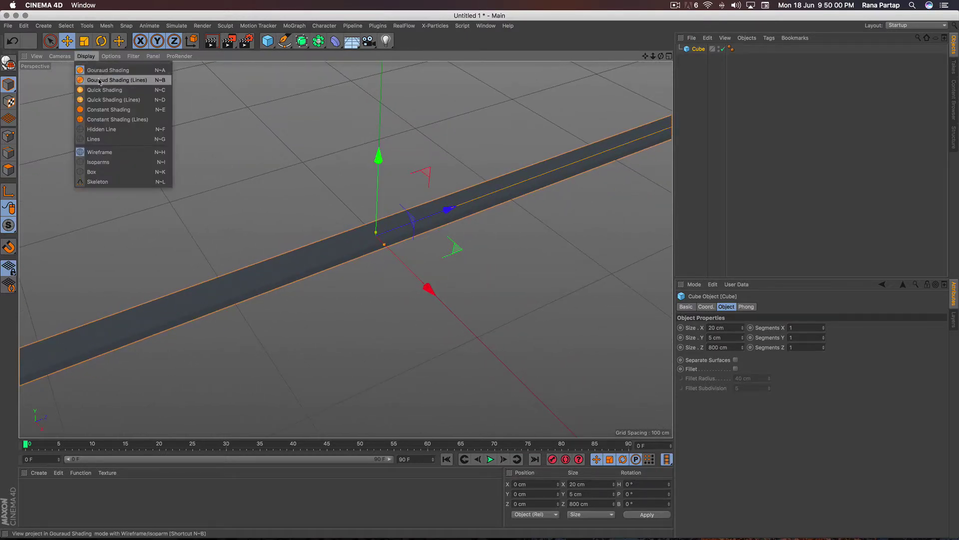
- Show the strip's edge lines, give it 120 length segments, and add a Bend deformer
{"action": "left_click", "coordinate": [99, 78]}
{"action": "left_click", "coordinate": [823, 347]}
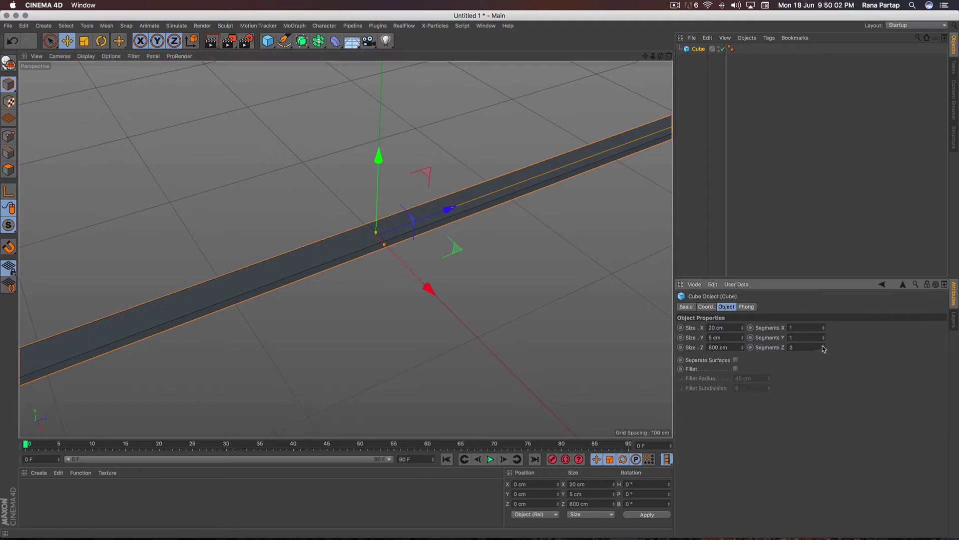
{"action": "left_click_drag", "start_coordinate": [830, 296], "coordinate": [831, 293]}
{"action": "scroll", "coordinate": [388, 231], "scroll_direction": "down", "scroll_amount": 3}
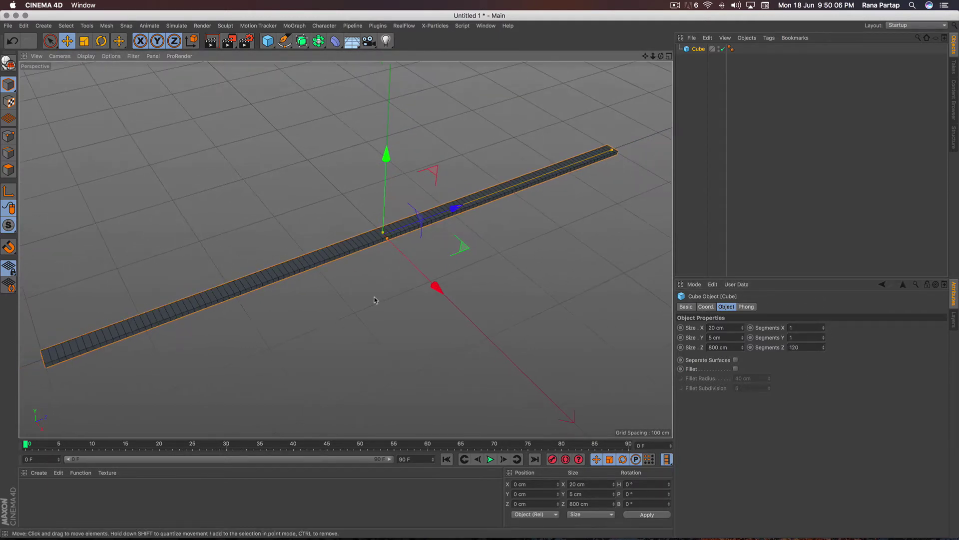
{"action": "left_click_drag", "start_coordinate": [335, 40], "coordinate": [383, 61]}
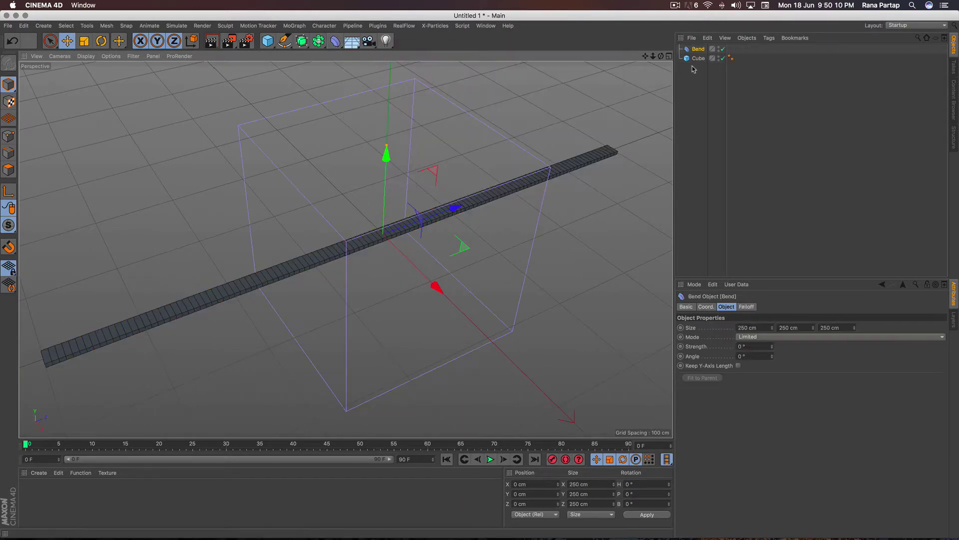
- Parent the Bend deformer under the strip and rotate it to heading 90°, bank -90°
{"action": "left_click_drag", "start_coordinate": [699, 50], "coordinate": [698, 64]}
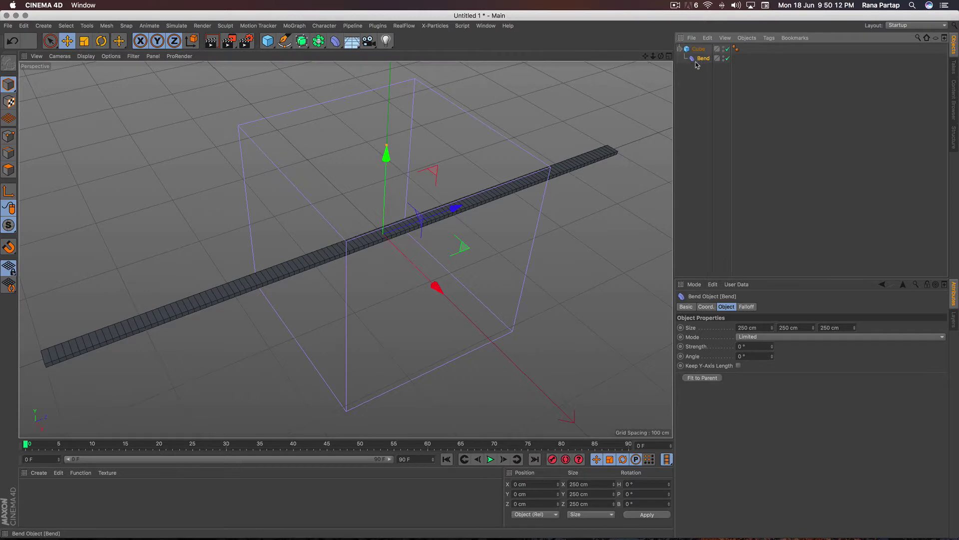
{"action": "left_click", "coordinate": [706, 307]}
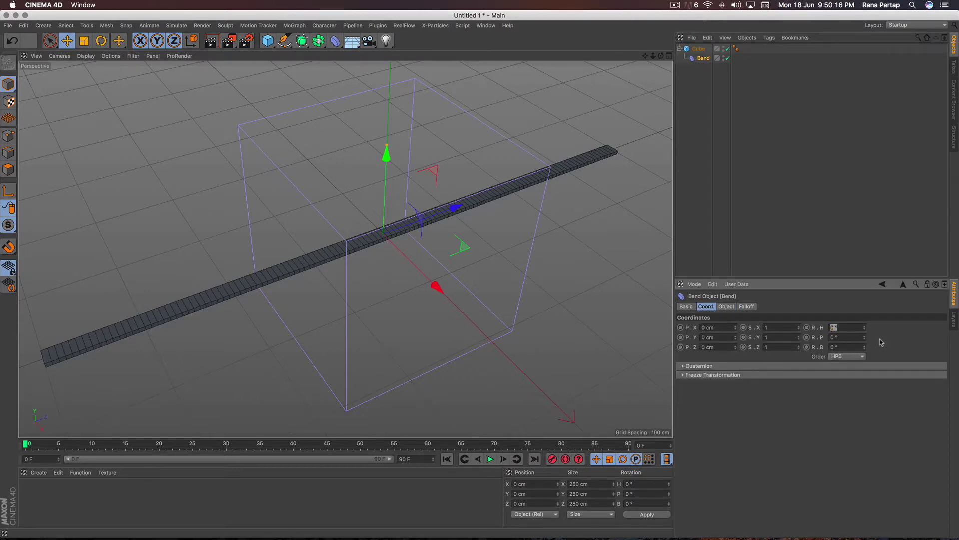
{"action": "key", "text": "Return"}
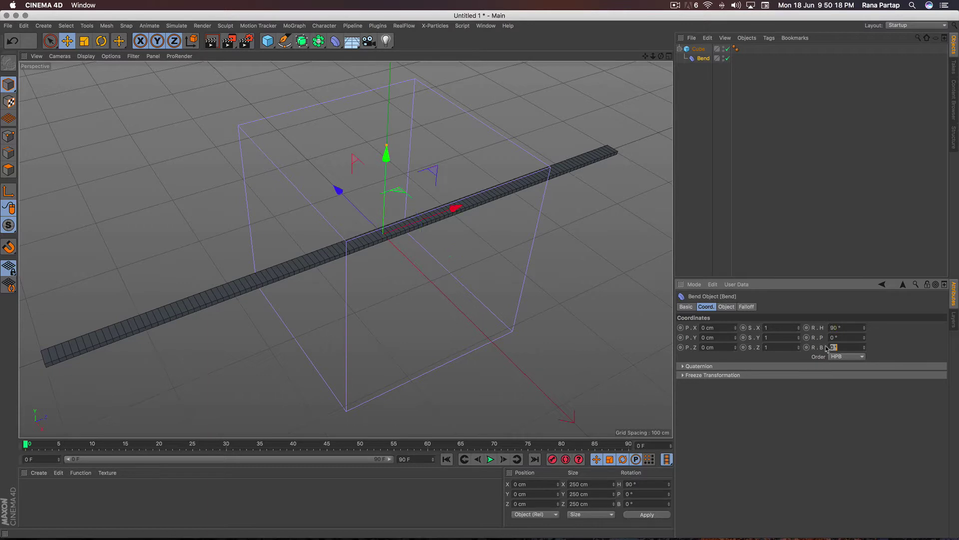
{"action": "type", "text": "-90"}
{"action": "key", "text": "Return"}
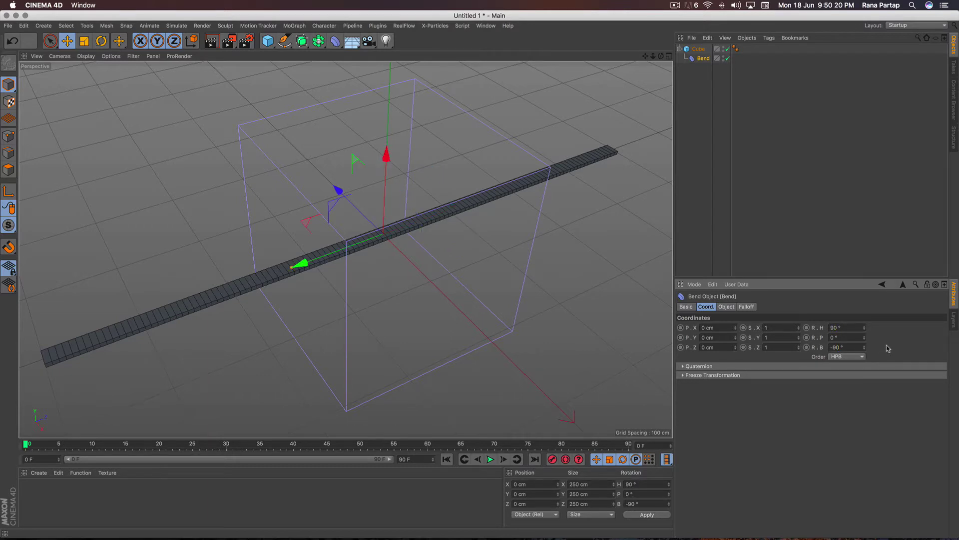
- Set the bend strength to 720° so the strip loops into a ring
{"action": "left_click", "coordinate": [728, 307]}
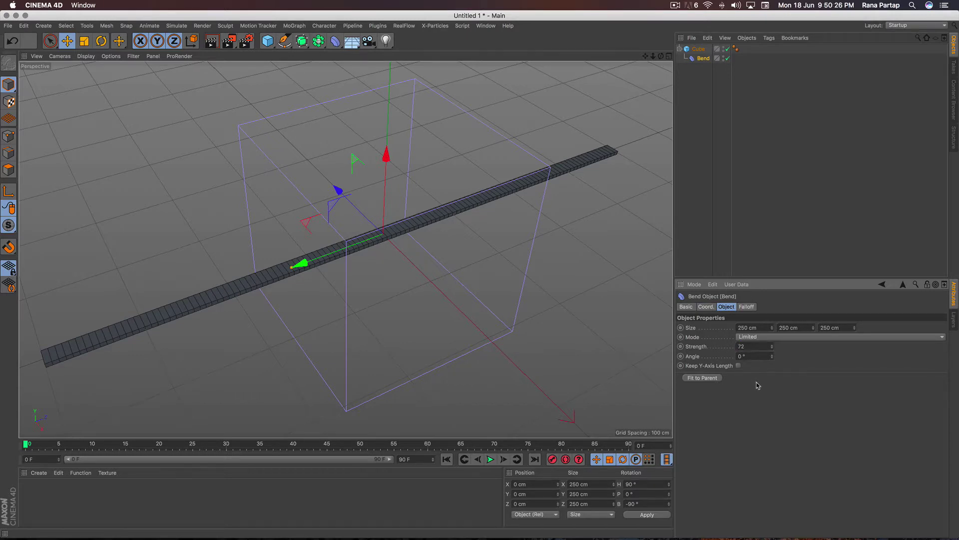
{"action": "type", "text": "0"}
{"action": "key", "text": "Return"}
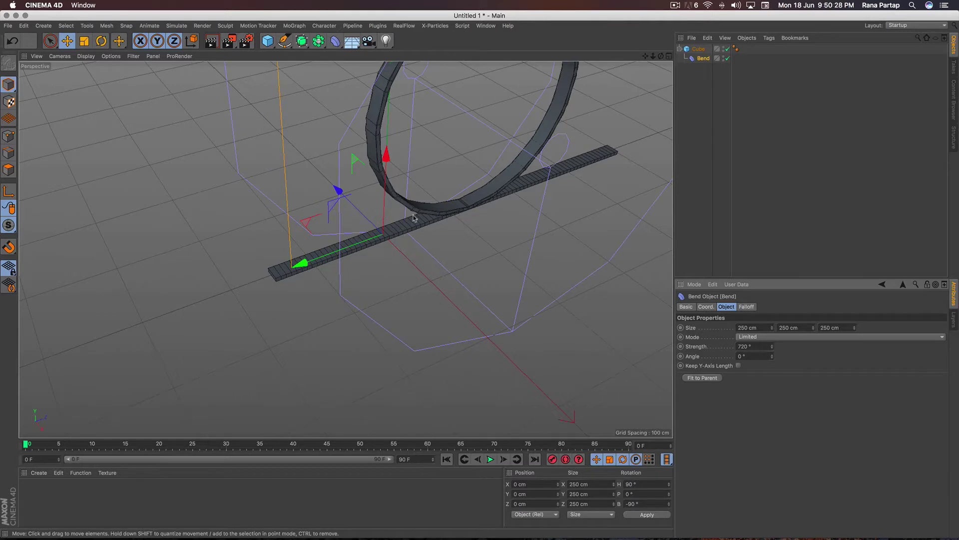
{"action": "scroll", "coordinate": [413, 218], "scroll_direction": "down", "scroll_amount": 2}
{"action": "scroll", "coordinate": [422, 214], "scroll_direction": "down", "scroll_amount": 3}
{"action": "scroll", "coordinate": [415, 229], "scroll_direction": "down", "scroll_amount": 2}
{"action": "scroll", "coordinate": [409, 246], "scroll_direction": "down", "scroll_amount": 1}
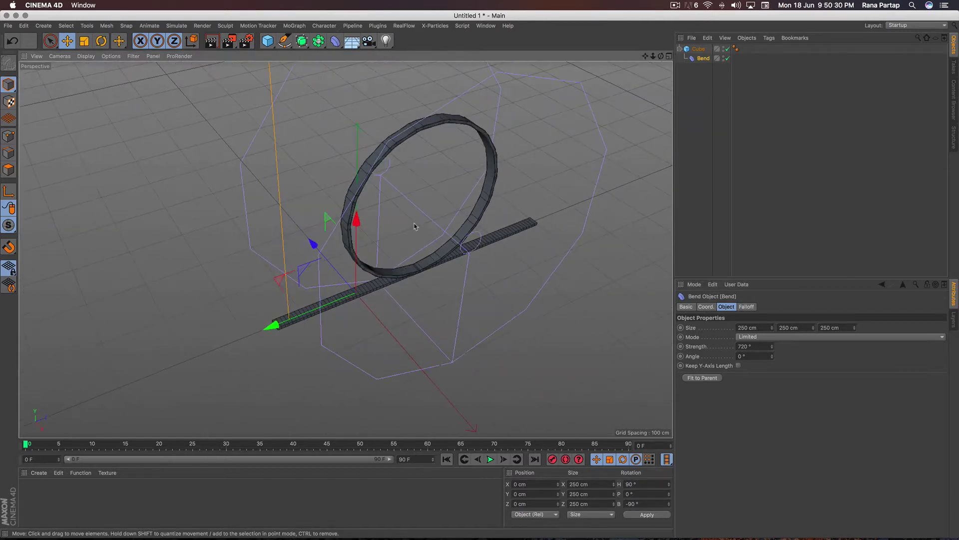
{"action": "left_click_drag", "start_coordinate": [406, 245], "coordinate": [407, 234], "text": "alt"}
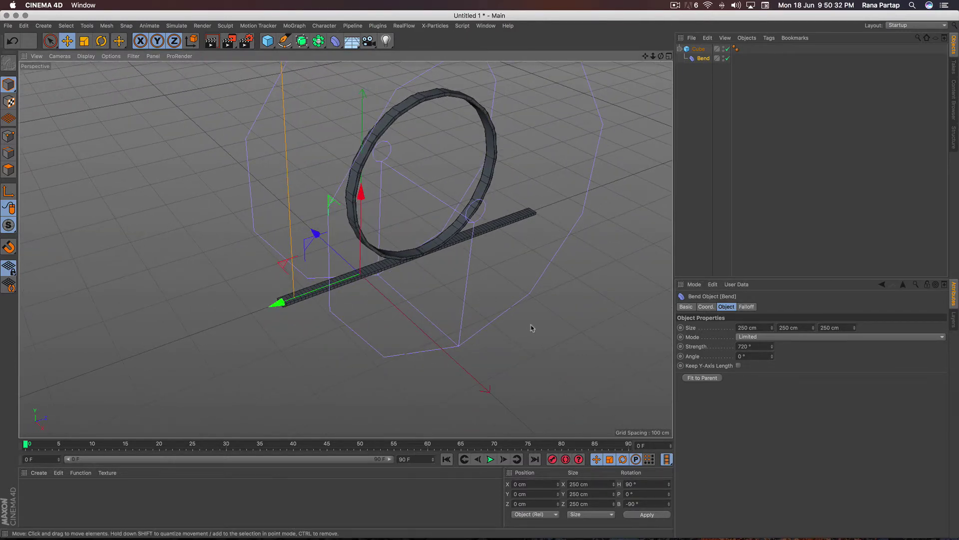
- Fit the Bend to the strip and slide it along Z to -28.546 cm
{"action": "left_click", "coordinate": [714, 379]}
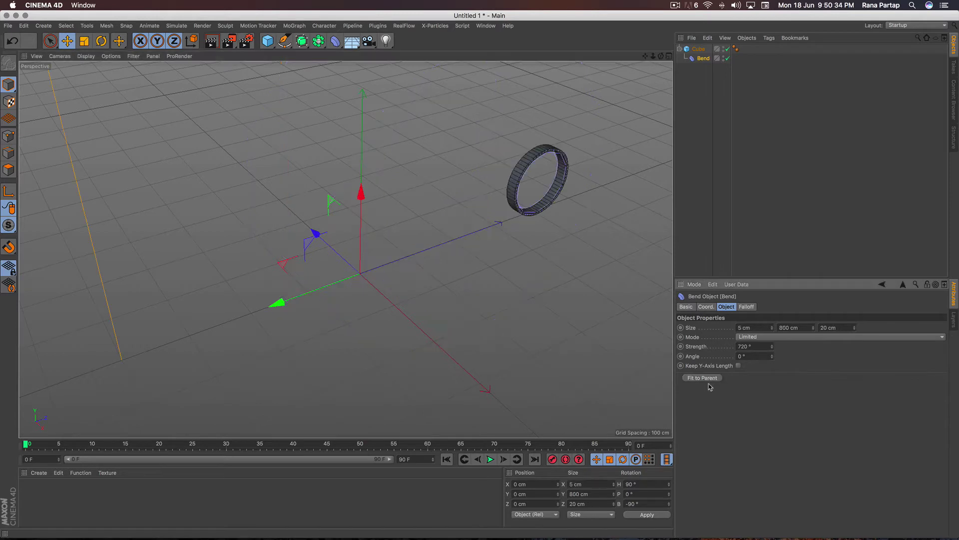
{"action": "left_click_drag", "start_coordinate": [384, 236], "coordinate": [392, 225], "text": "alt"}
{"action": "left_click_drag", "start_coordinate": [345, 268], "coordinate": [7, 397]}
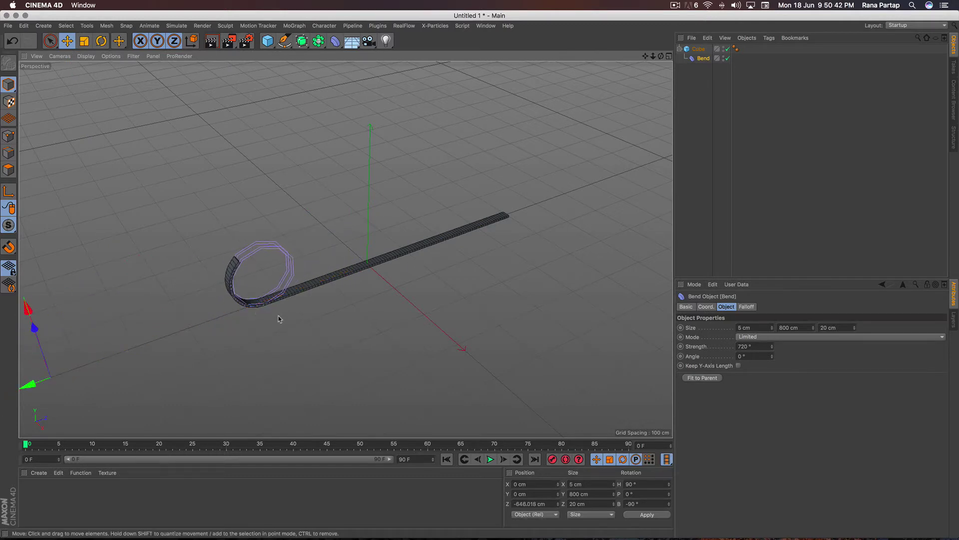
{"action": "left_click_drag", "start_coordinate": [278, 319], "coordinate": [353, 288], "text": "alt"}
{"action": "mouse_move", "coordinate": [170, 334]}
{"action": "left_mouse_down"}
{"action": "mouse_move", "coordinate": [92, 374]}
{"action": "mouse_move", "coordinate": [349, 285]}
{"action": "left_mouse_up"}
{"action": "mouse_move", "coordinate": [537, 228]}
{"action": "left_mouse_down", "text": "alt"}
{"action": "mouse_move", "coordinate": [553, 182]}
{"action": "mouse_move", "coordinate": [477, 256]}
{"action": "left_mouse_up", "text": "alt"}
{"action": "scroll", "coordinate": [472, 225], "scroll_direction": "up", "scroll_amount": 3}
{"action": "scroll", "coordinate": [470, 220], "scroll_direction": "up", "scroll_amount": 3}
{"action": "scroll", "coordinate": [465, 214], "scroll_direction": "up", "scroll_amount": 3}
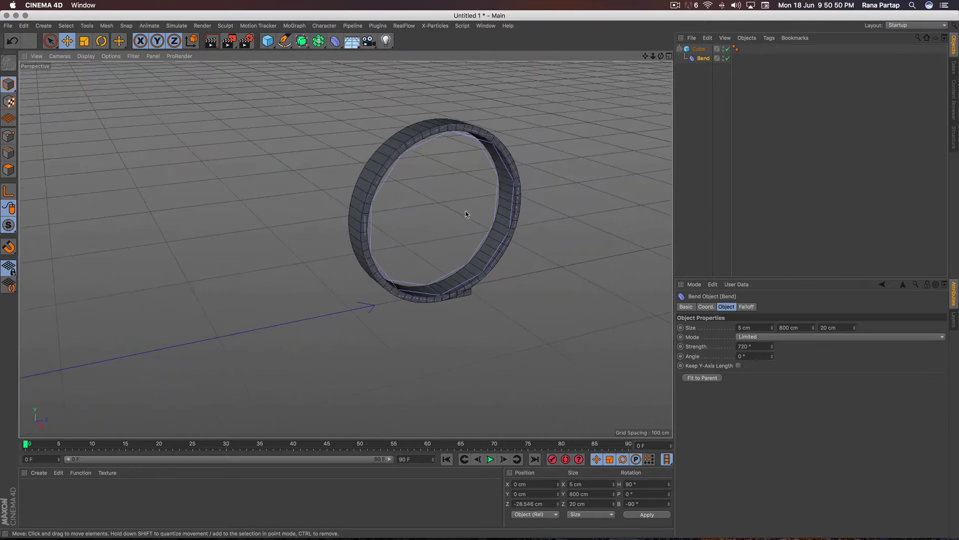
{"action": "scroll", "coordinate": [469, 205], "scroll_direction": "up", "scroll_amount": 2}
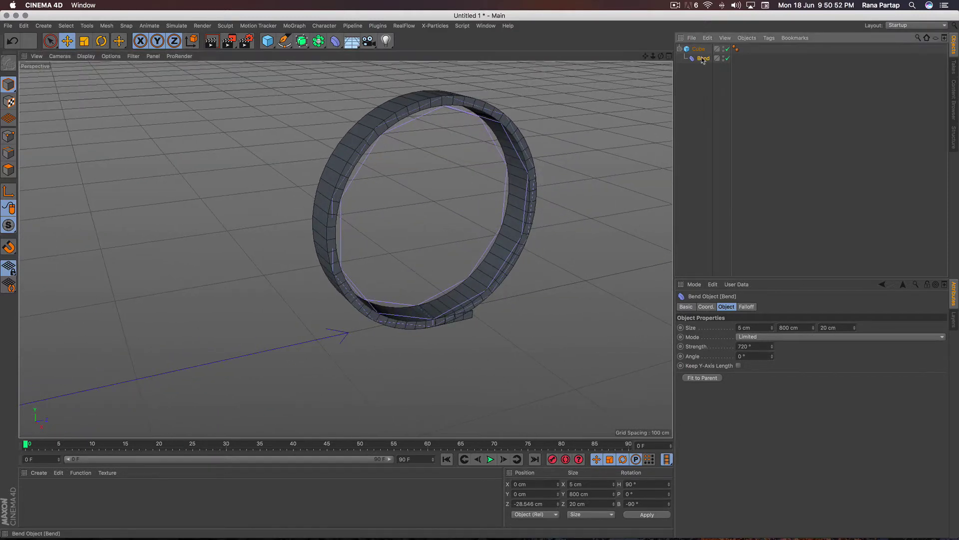
- Tilt the Bend's bank rotation to -91° so the coil overlaps itself
{"action": "left_click", "coordinate": [705, 308]}
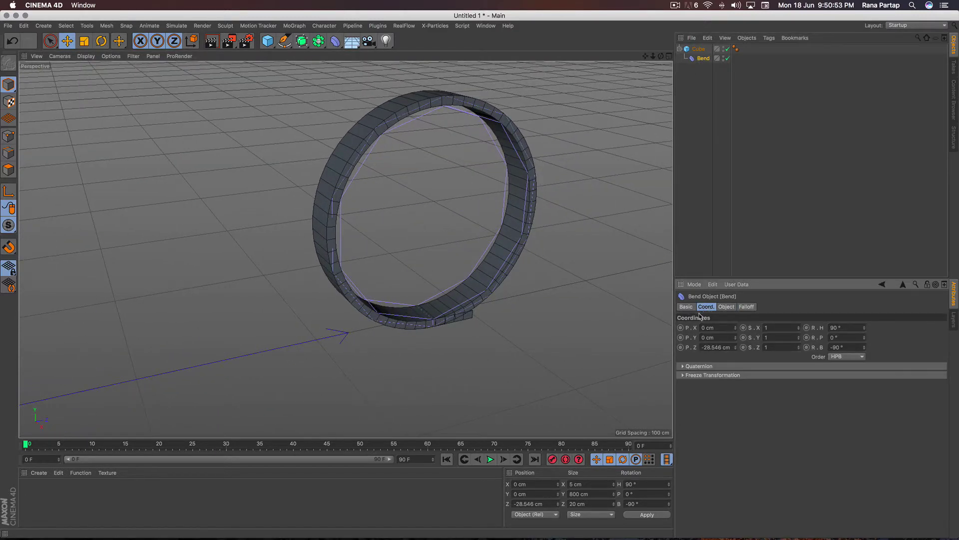
{"action": "left_click", "coordinate": [864, 349]}
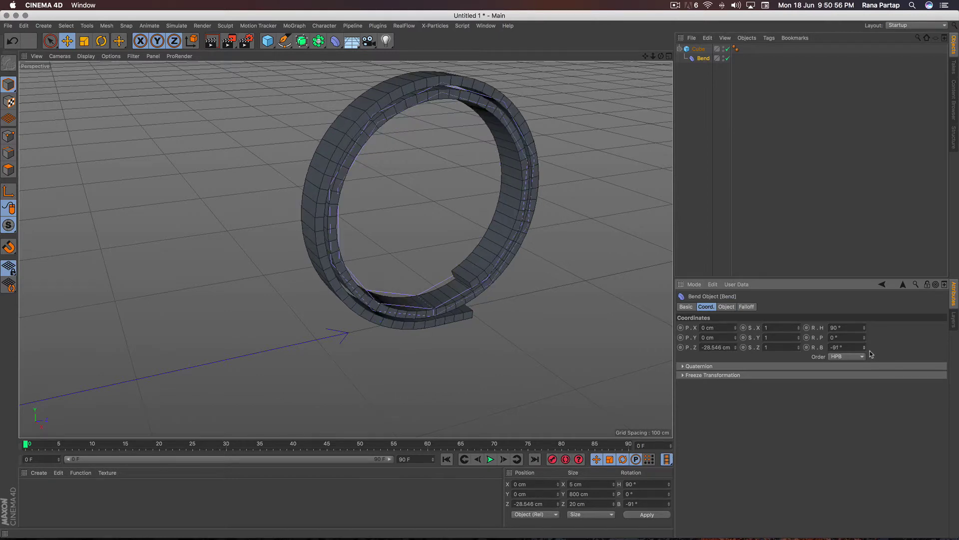
{"action": "scroll", "coordinate": [426, 208], "scroll_direction": "down", "scroll_amount": 3}
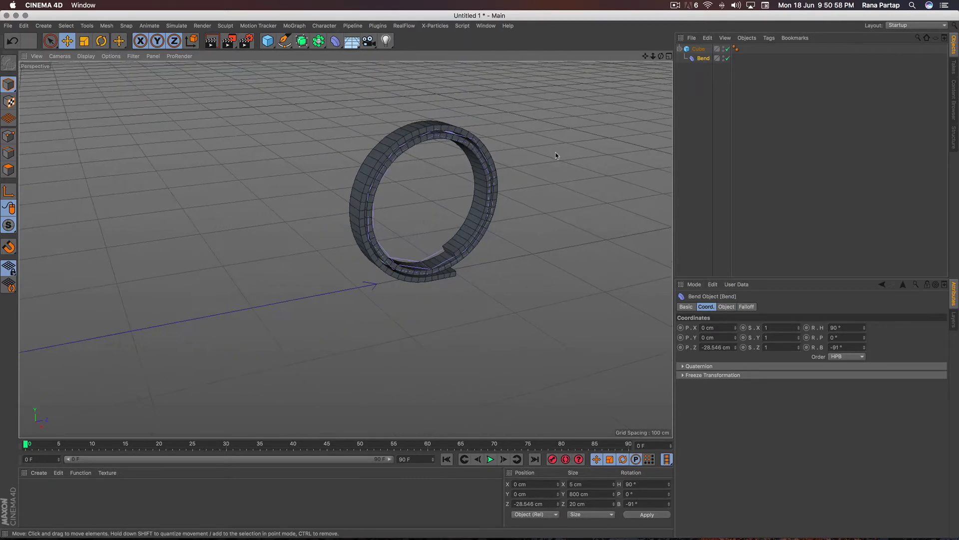
{"action": "scroll", "coordinate": [385, 318], "scroll_direction": "down", "scroll_amount": 3}
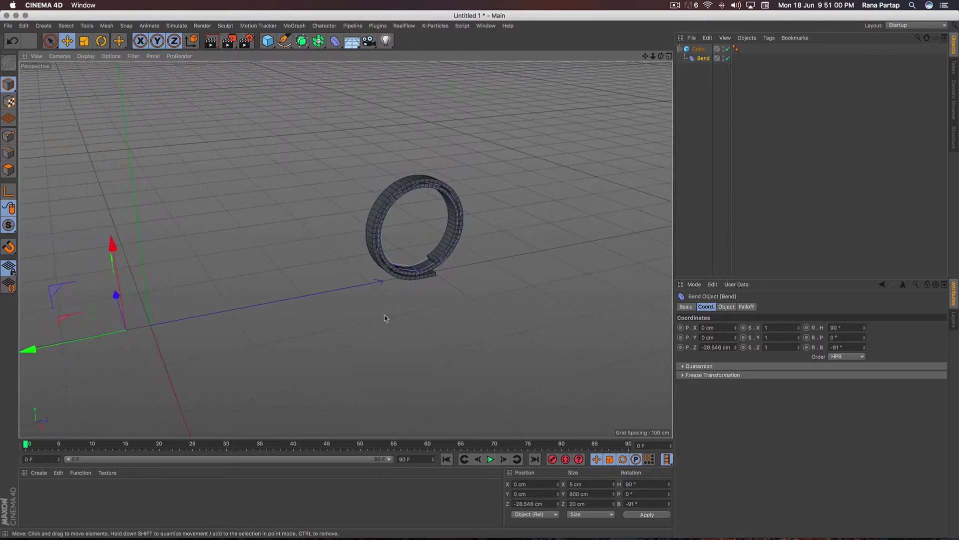
{"action": "left_click_drag", "start_coordinate": [385, 317], "coordinate": [431, 316], "text": "alt"}
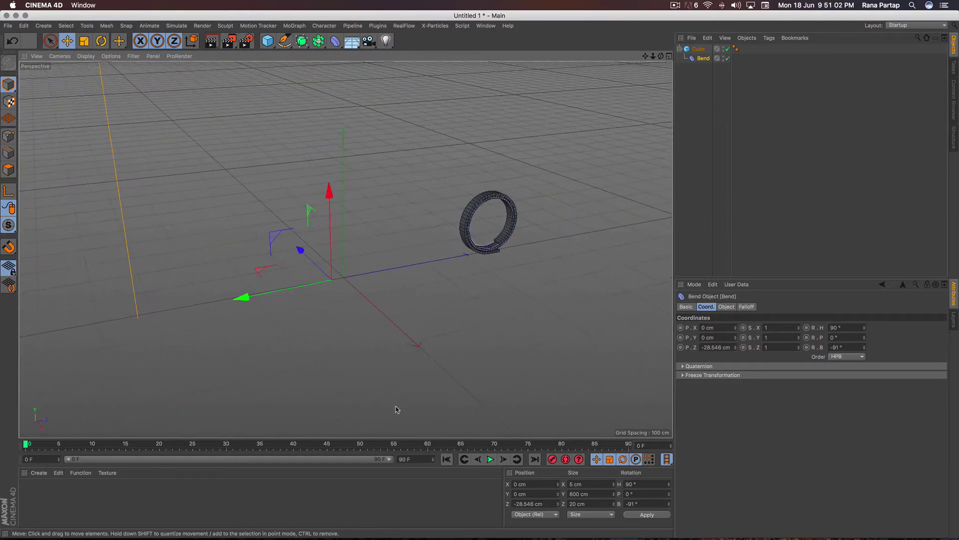
- Extend the end frame and the preview range to 150 frames
{"action": "double_click", "coordinate": [403, 459]}
{"action": "type", "text": "1"}
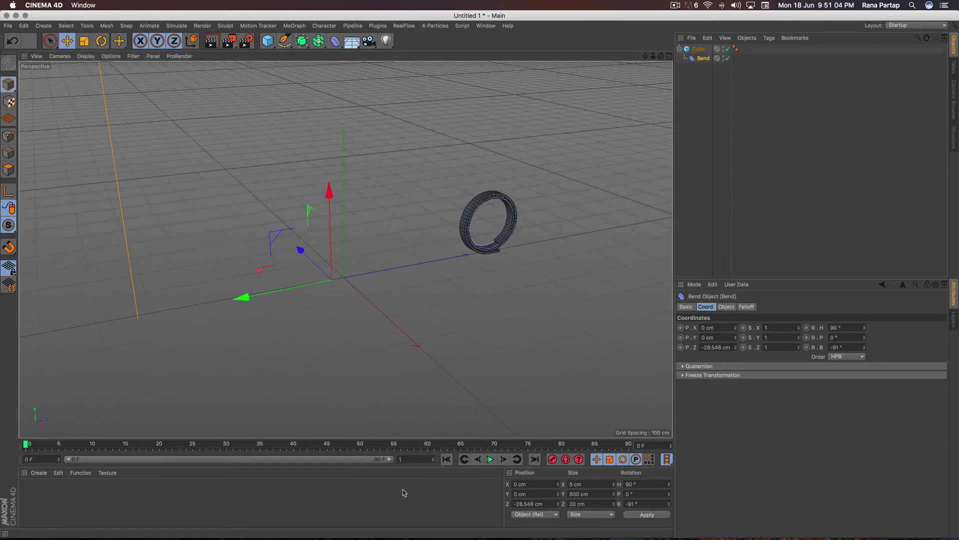
{"action": "type", "text": "50"}
{"action": "key", "text": "Return"}
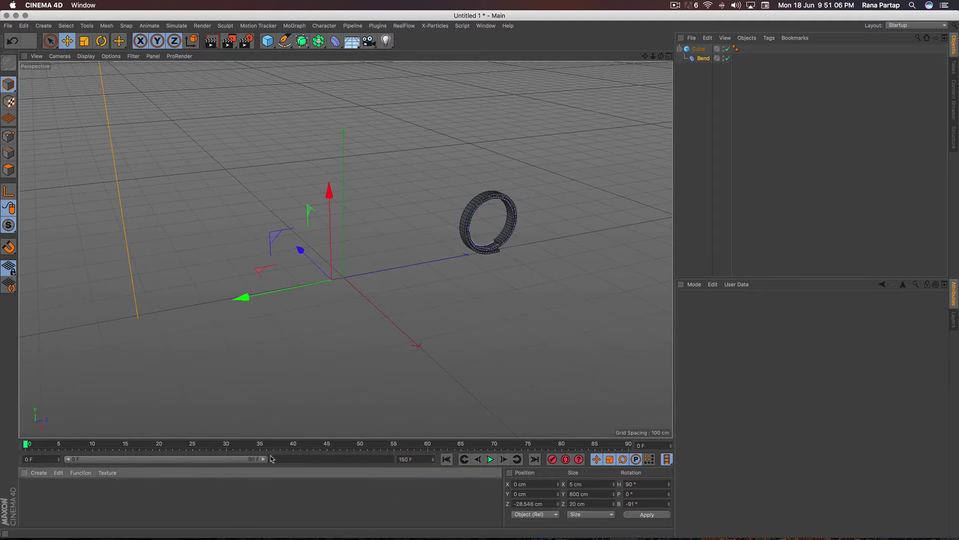
{"action": "left_click_drag", "start_coordinate": [265, 459], "coordinate": [389, 458]}
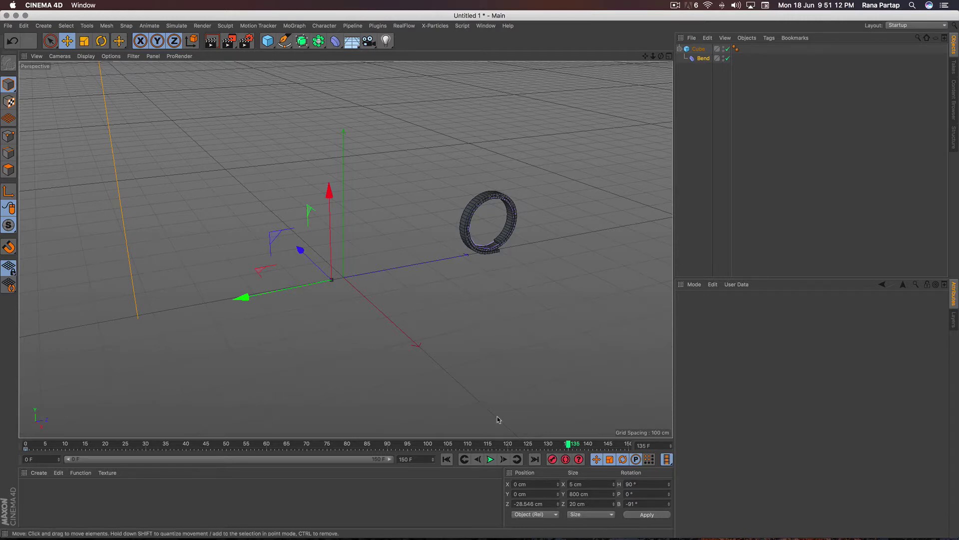
- Move the cube to about -850 cm along Z, keyframe it at frame 135, and play
{"action": "left_click_drag", "start_coordinate": [242, 296], "coordinate": [100, 327]}
{"action": "left_click_drag", "start_coordinate": [290, 347], "coordinate": [508, 301], "text": "alt"}
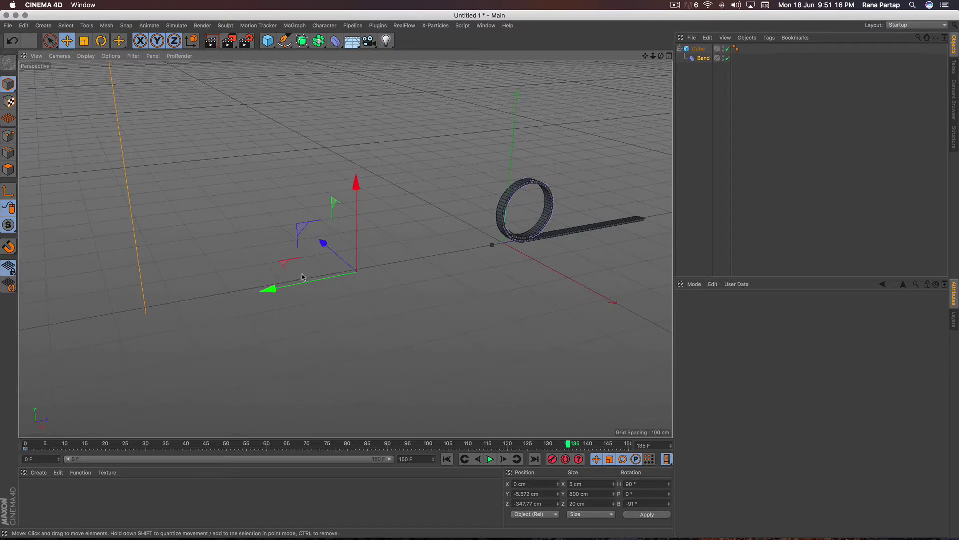
{"action": "left_click_drag", "start_coordinate": [321, 278], "coordinate": [39, 348]}
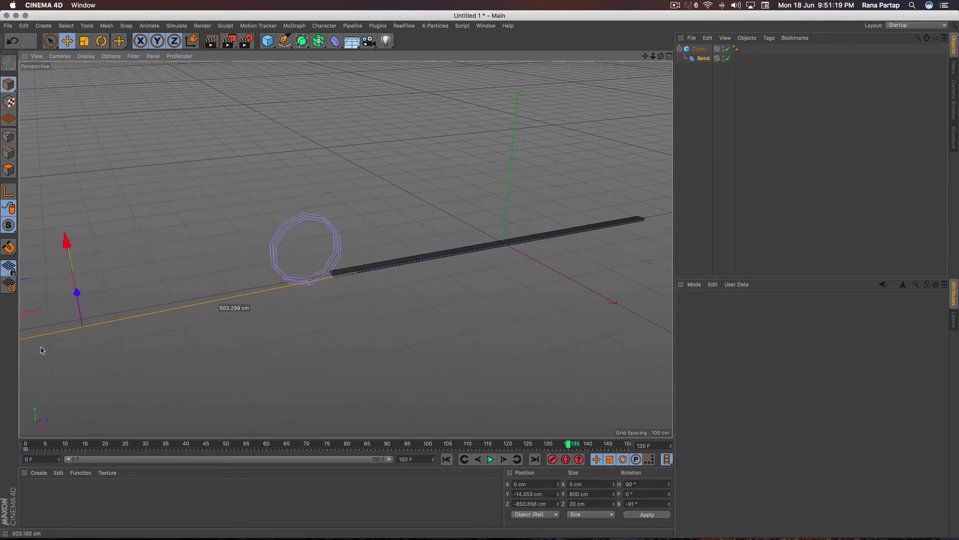
{"action": "left_click", "coordinate": [552, 459]}
{"action": "left_click", "coordinate": [446, 459]}
{"action": "left_click", "coordinate": [491, 459]}
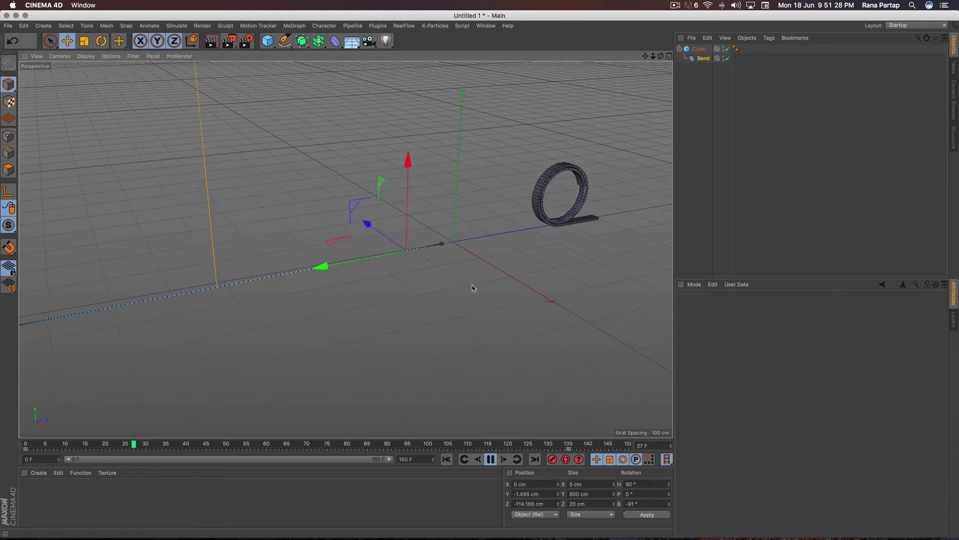
- Stop playback and switch the Bend deformer off and back on
{"action": "left_click_drag", "start_coordinate": [470, 285], "coordinate": [417, 290], "text": "alt"}
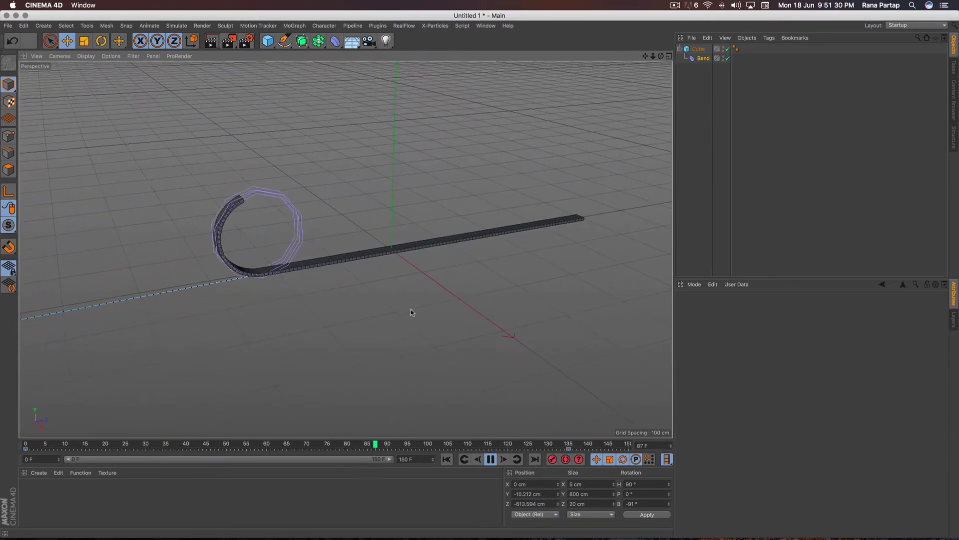
{"action": "left_click", "coordinate": [491, 460]}
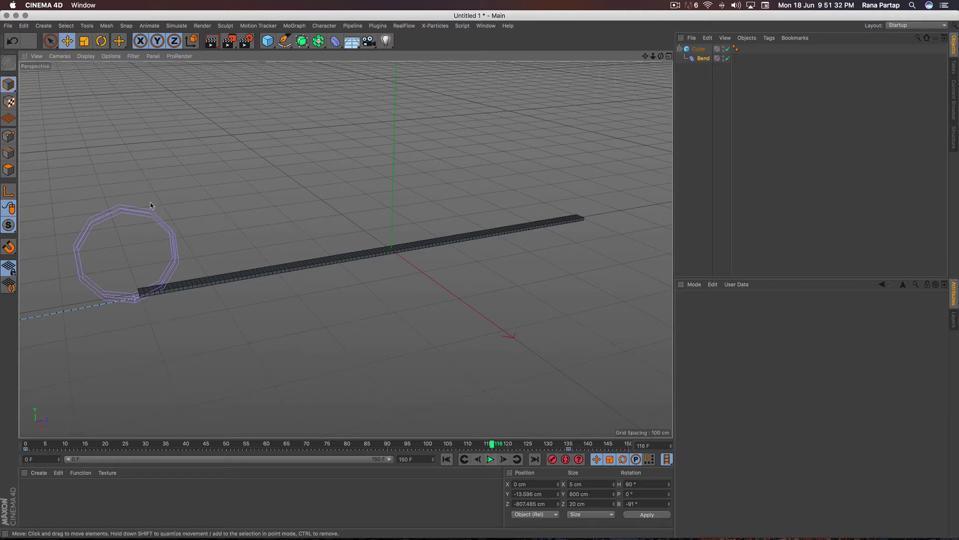
{"action": "left_click", "coordinate": [725, 60]}
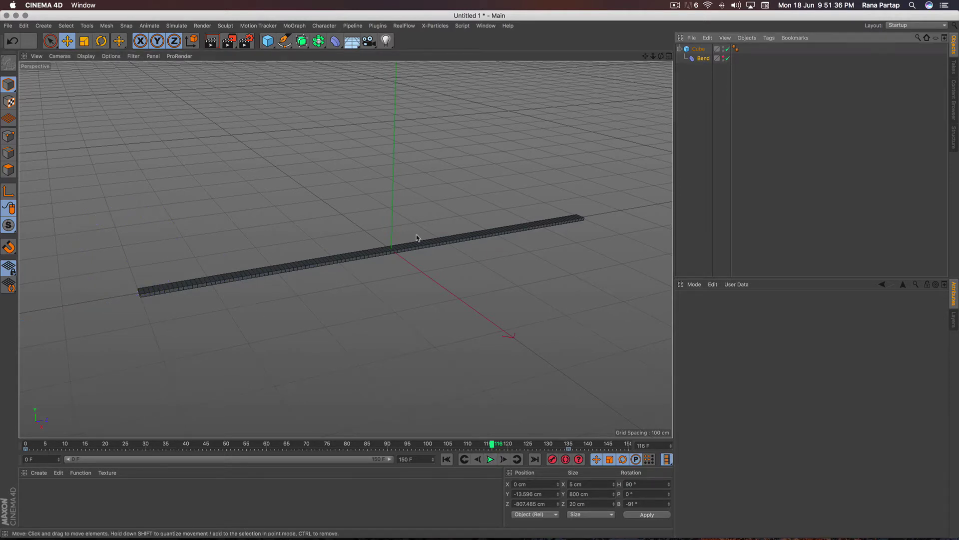
{"action": "scroll", "coordinate": [395, 253], "scroll_direction": "down", "scroll_amount": 3}
- Replay the unrolling animation to check it, then select the cube
{"action": "key", "text": "F8"}
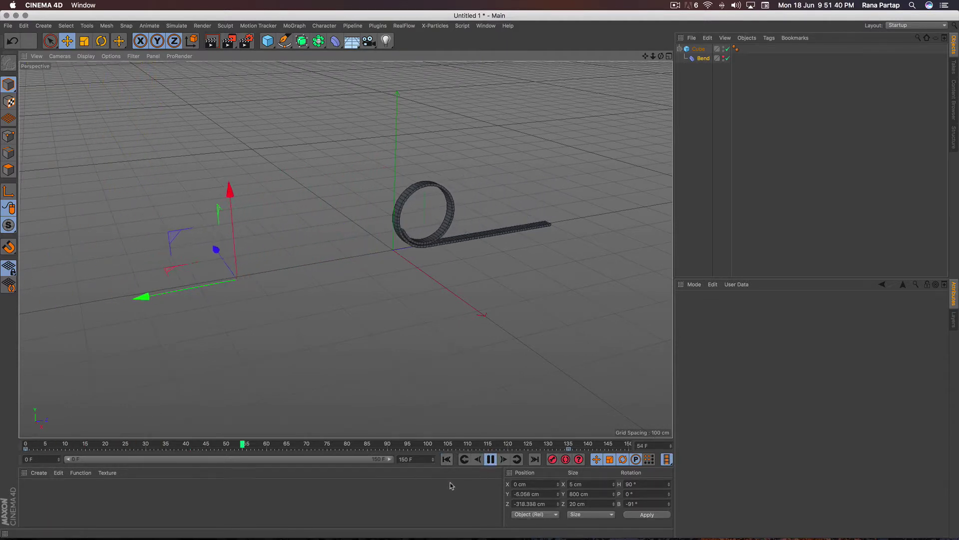
{"action": "left_click", "coordinate": [491, 458]}
{"action": "mouse_move", "coordinate": [424, 383]}
{"action": "left_mouse_down", "text": "alt"}
{"action": "mouse_move", "coordinate": [400, 252]}
{"action": "mouse_move", "coordinate": [343, 248]}
{"action": "mouse_move", "coordinate": [417, 266]}
{"action": "mouse_move", "coordinate": [487, 207]}
{"action": "left_mouse_up", "text": "alt"}
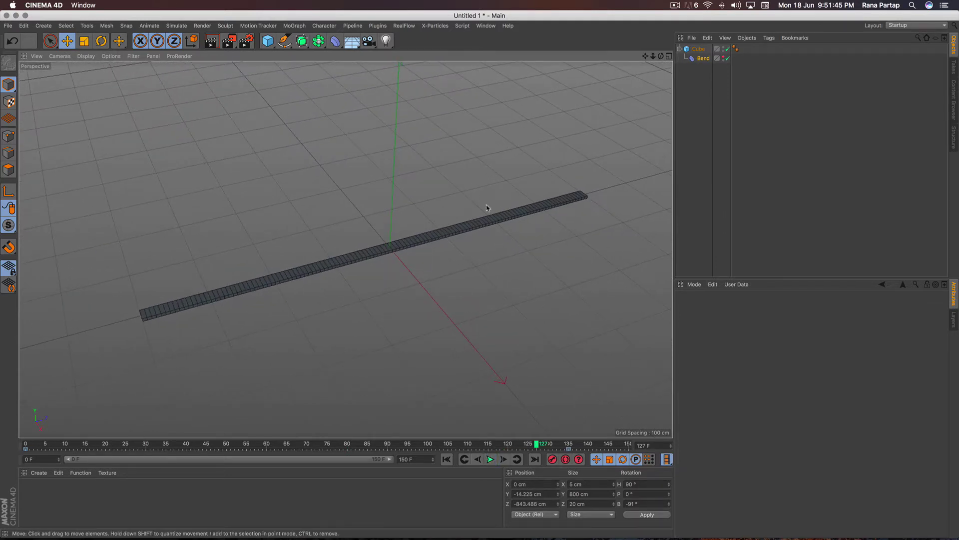
{"action": "left_click", "coordinate": [698, 49]}
- Put the cube in a Cloner making 8 copies spaced 20 cm along X, Y offset 0 cm
{"action": "left_click", "coordinate": [294, 26]}
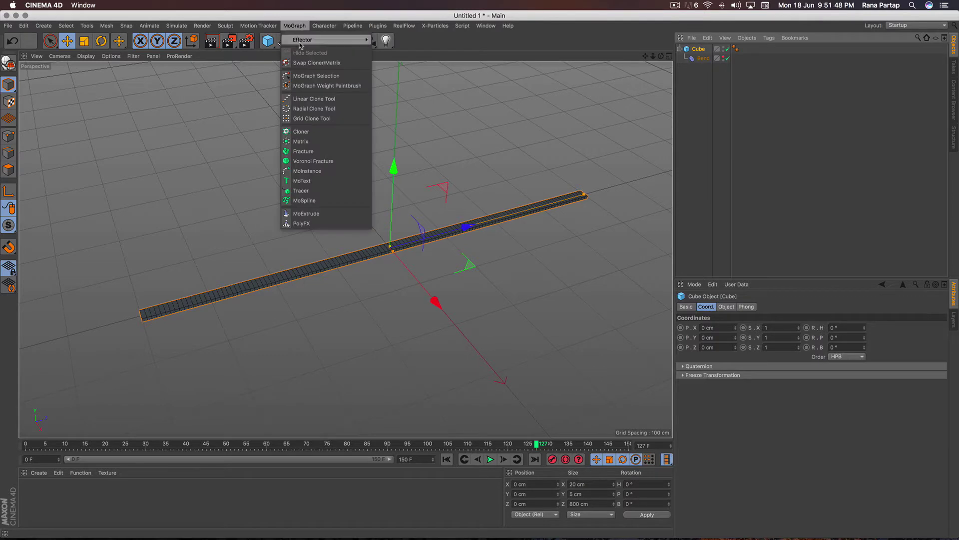
{"action": "left_click", "coordinate": [315, 134]}
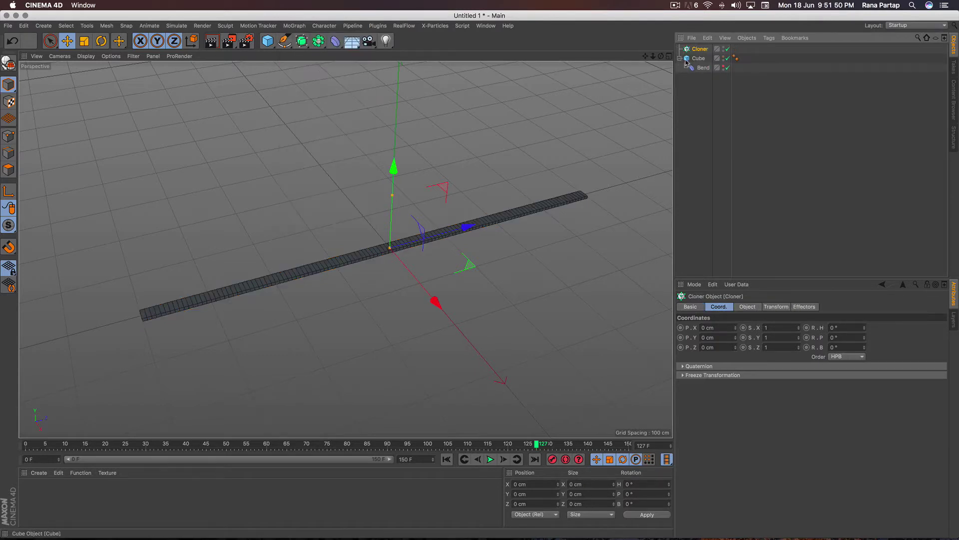
{"action": "left_click_drag", "start_coordinate": [694, 50], "coordinate": [696, 50]}
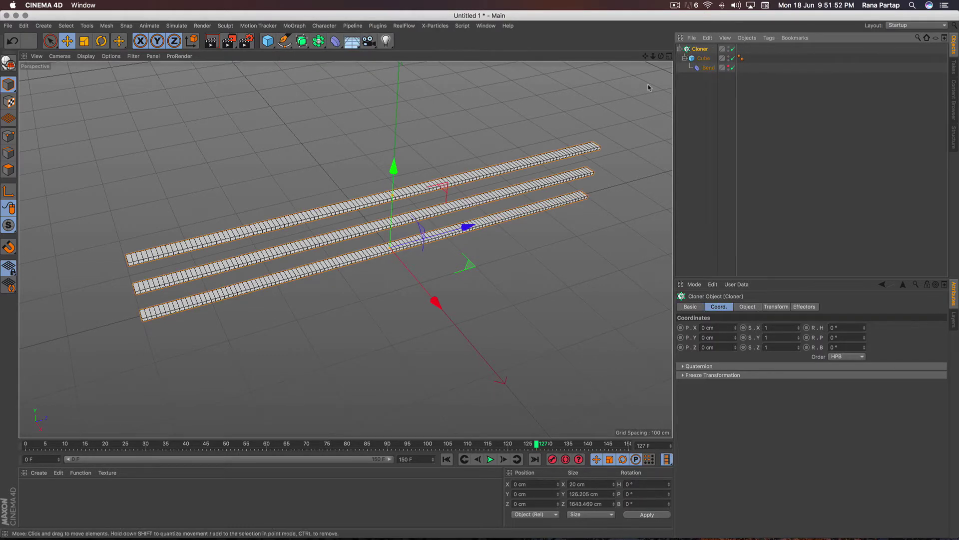
{"action": "left_click", "coordinate": [748, 307]}
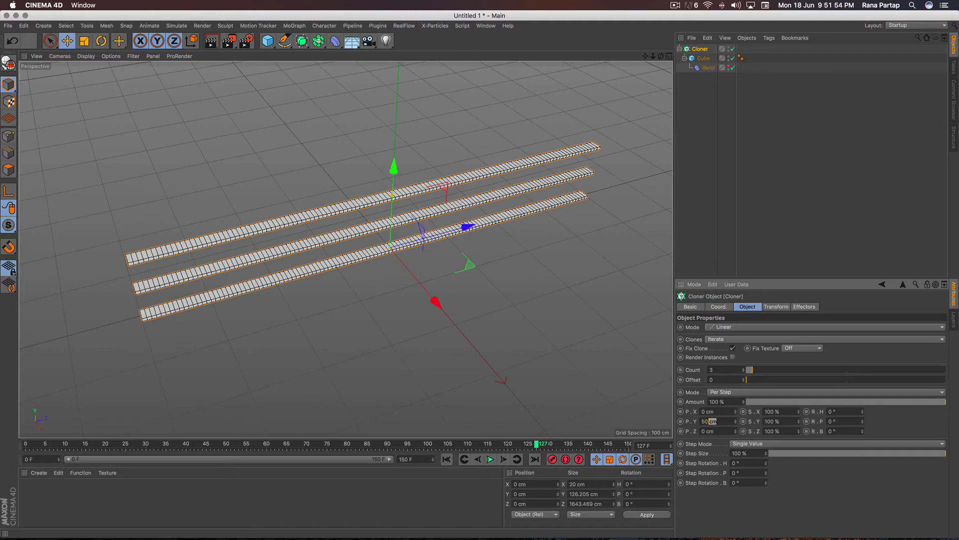
{"action": "left_click", "coordinate": [703, 411]}
{"action": "type", "text": "20"}
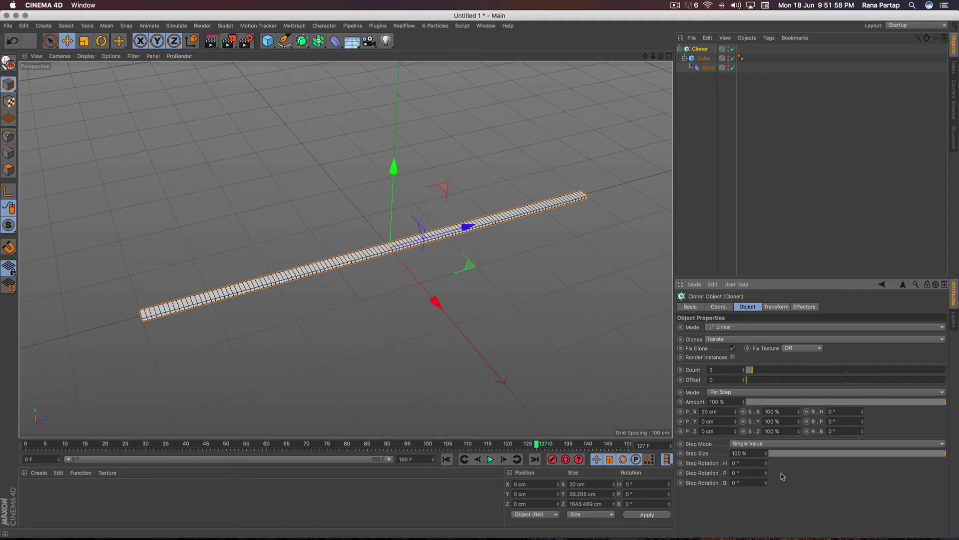
{"action": "key", "text": "Return"}
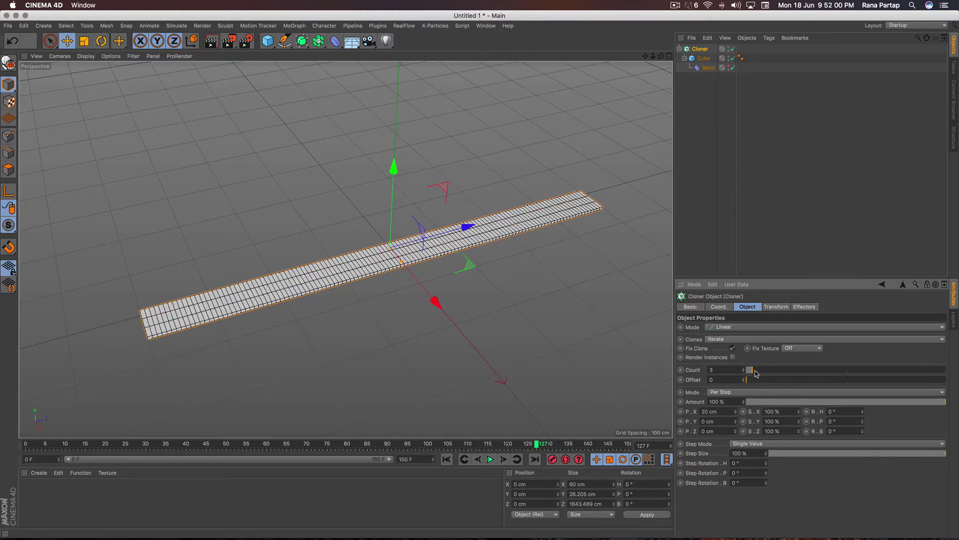
{"action": "left_click_drag", "start_coordinate": [756, 373], "coordinate": [763, 370]}
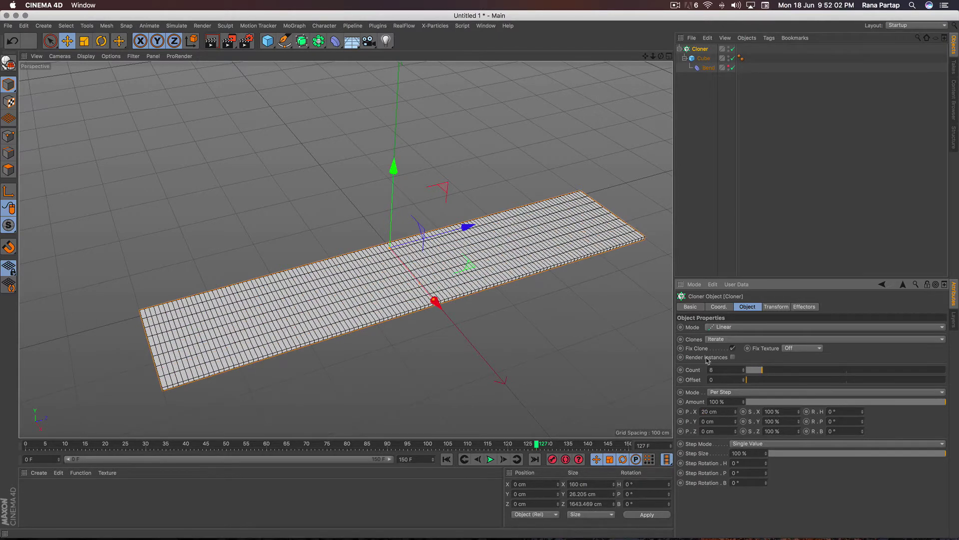
{"action": "mouse_move", "coordinate": [379, 255]}
{"action": "left_mouse_down", "text": "alt"}
{"action": "mouse_move", "coordinate": [385, 328]}
{"action": "mouse_move", "coordinate": [392, 272]}
{"action": "mouse_move", "coordinate": [402, 266]}
{"action": "mouse_move", "coordinate": [402, 276]}
{"action": "left_mouse_up", "text": "alt"}
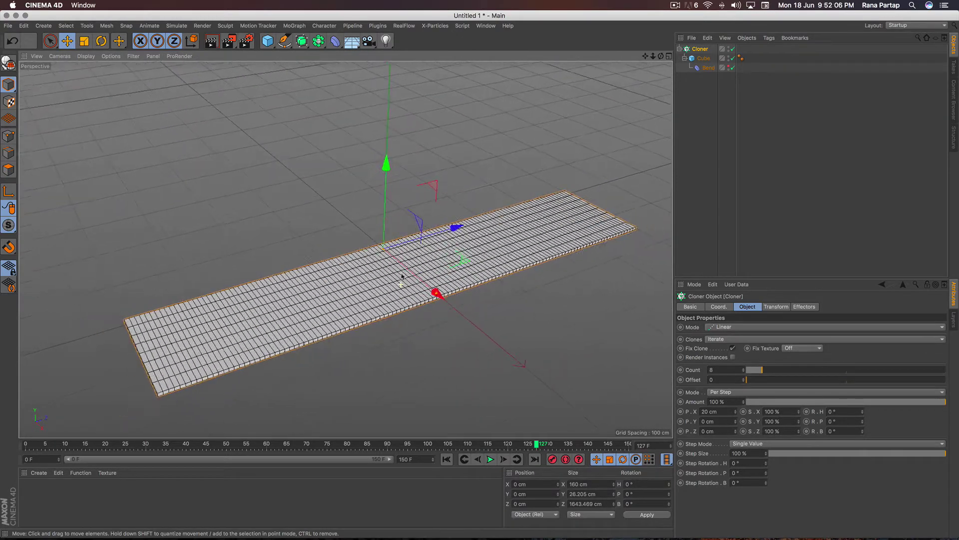
- Preview the cloned sheet unrolling, rewind to frame 0, and select the cube
{"action": "left_click", "coordinate": [446, 459]}
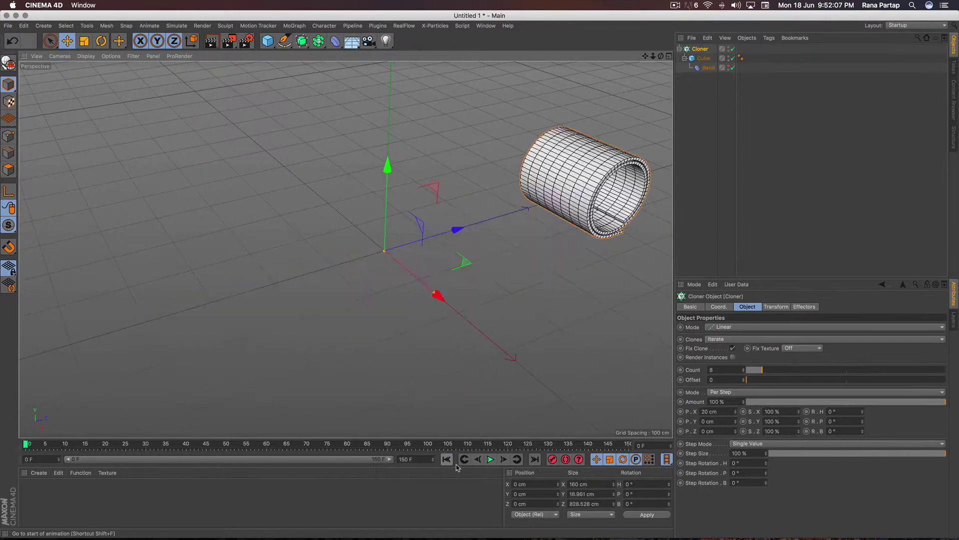
{"action": "left_click", "coordinate": [492, 463]}
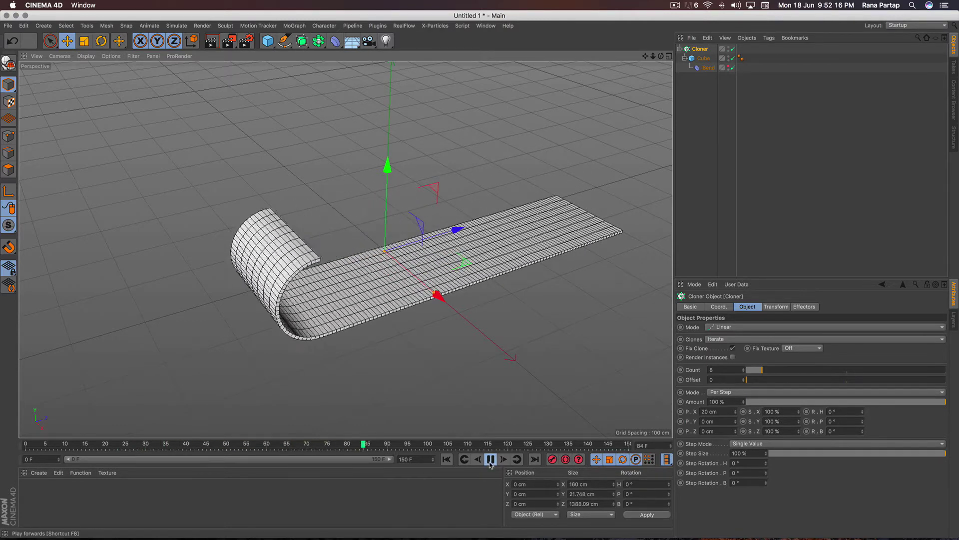
{"action": "left_click", "coordinate": [490, 459]}
{"action": "left_click", "coordinate": [446, 459]}
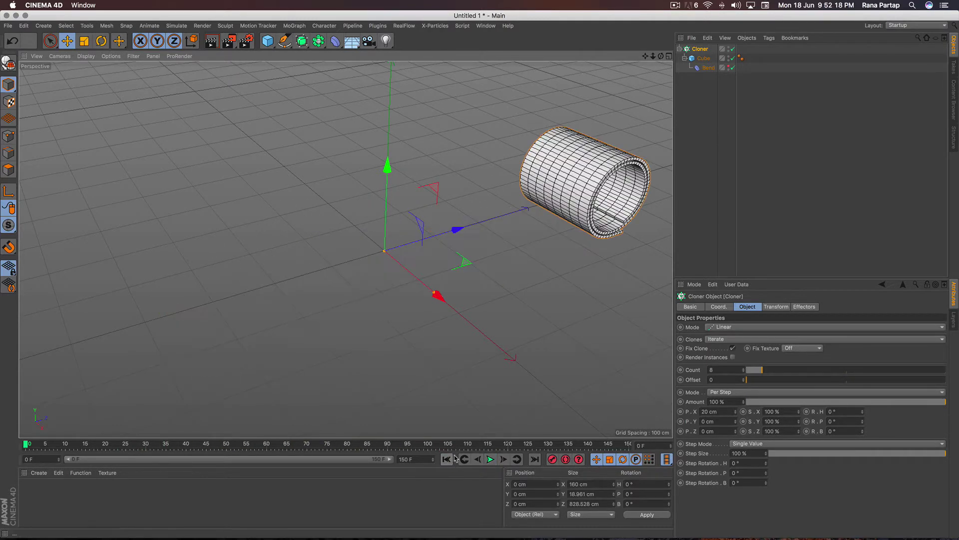
{"action": "left_click", "coordinate": [704, 60]}
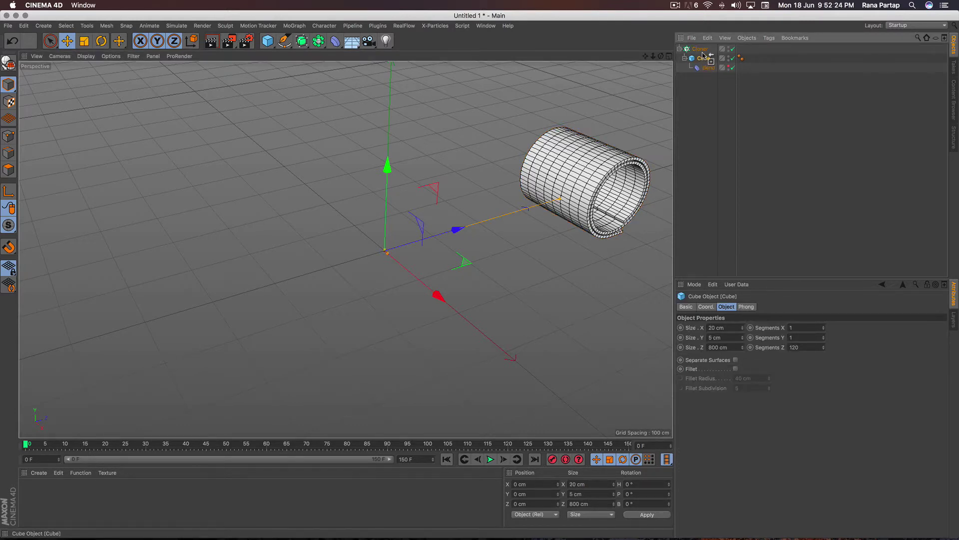
- Duplicate the bent cube as Cube.1 under the Cloner and preview the separate coiling strips
{"action": "left_click_drag", "start_coordinate": [703, 55], "coordinate": [702, 63], "text": "ctrl"}
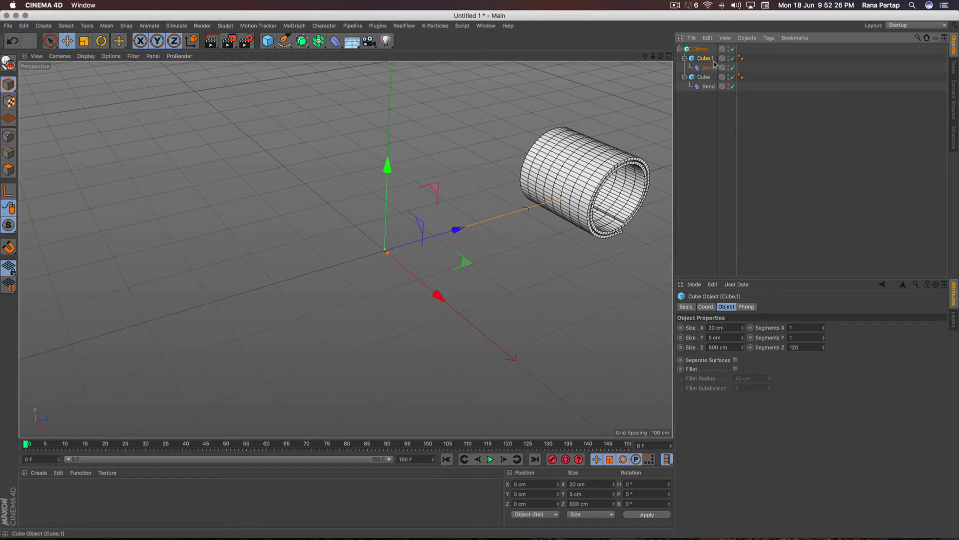
{"action": "left_click", "coordinate": [730, 58]}
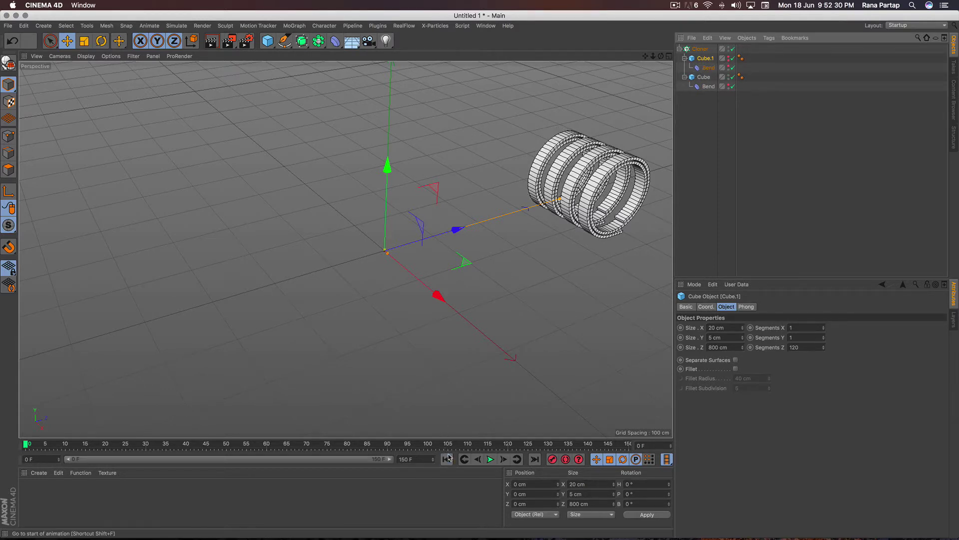
{"action": "left_click", "coordinate": [491, 459]}
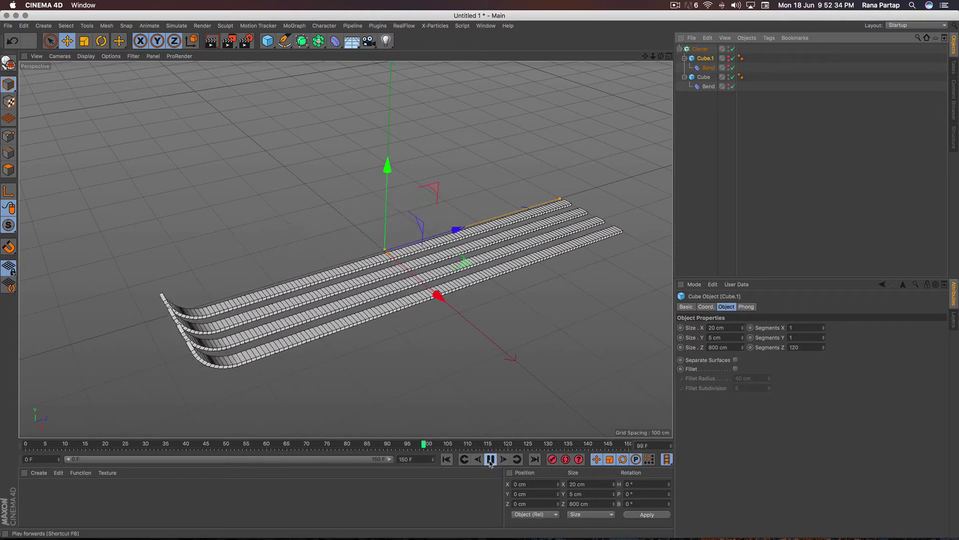
{"action": "left_click", "coordinate": [490, 460]}
- Replay and stop at frame 107, recentre the view, and select the Cloner
{"action": "left_click", "coordinate": [491, 459]}
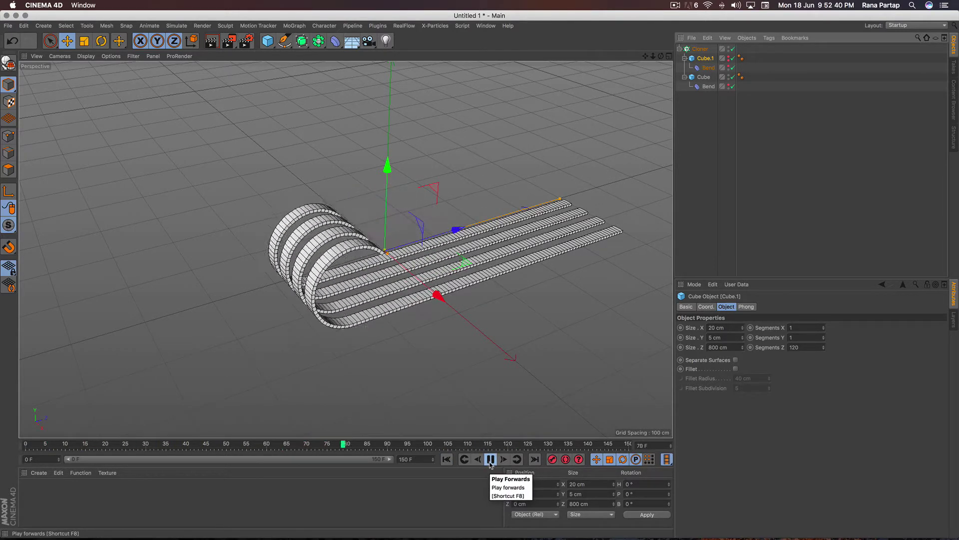
{"action": "left_click", "coordinate": [490, 460]}
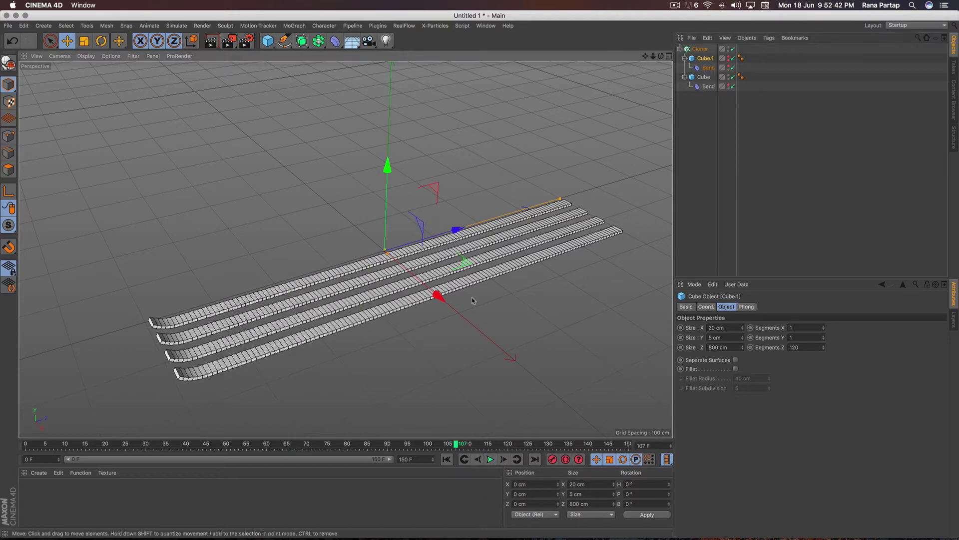
{"action": "middle_click_drag", "start_coordinate": [374, 250], "coordinate": [345, 245], "text": "alt"}
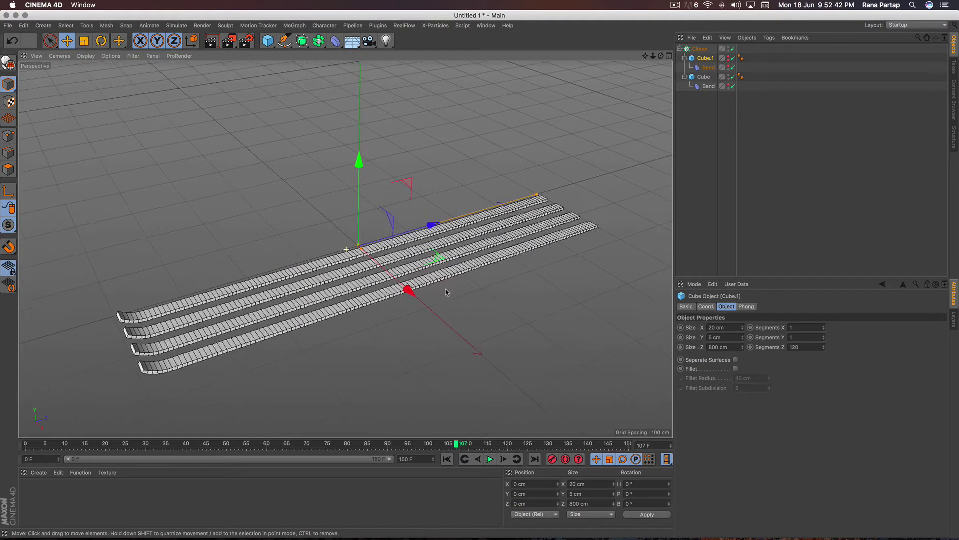
{"action": "left_click", "coordinate": [700, 49]}
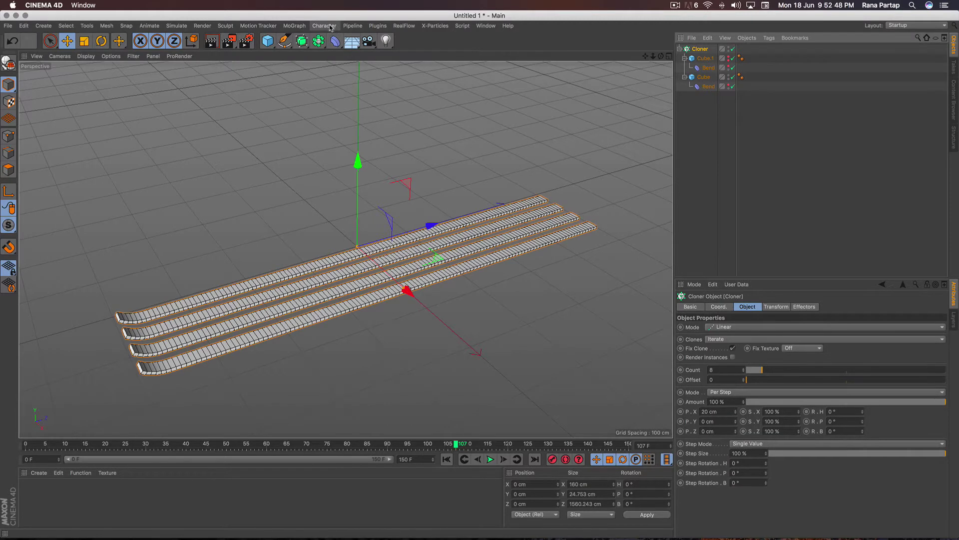
- Add a Step effector to the Cloner and turn off its Scale parameter
{"action": "left_click", "coordinate": [330, 27]}
{"action": "mouse_move", "coordinate": [326, 39]}
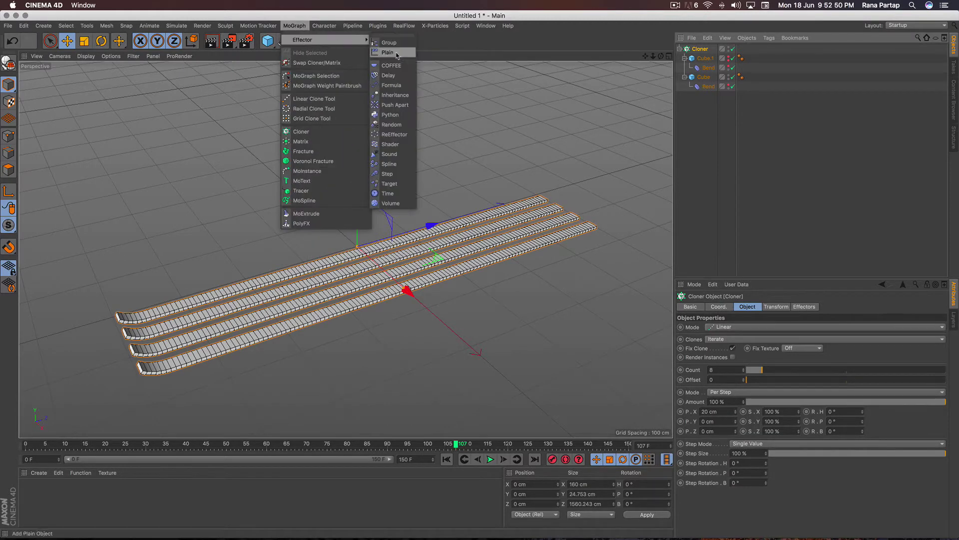
{"action": "left_click", "coordinate": [402, 175]}
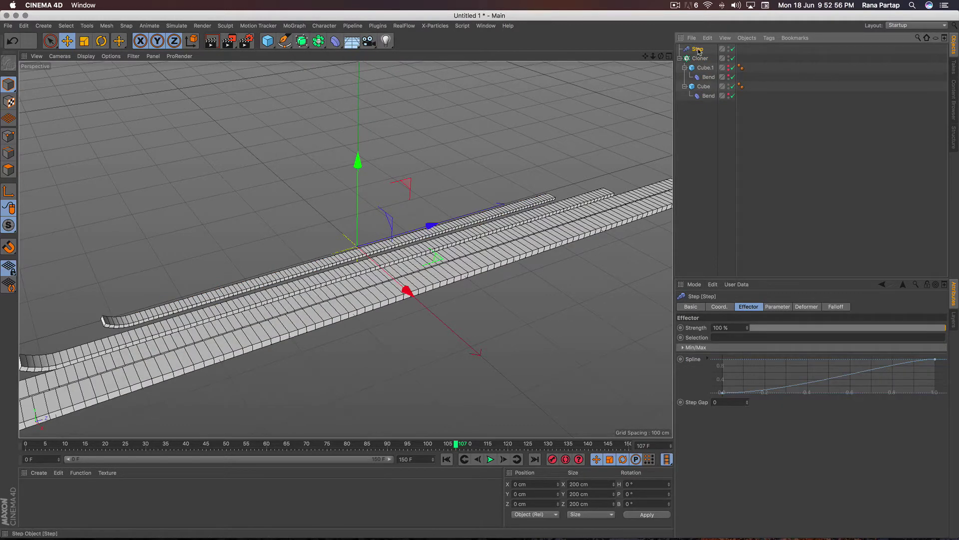
{"action": "left_click", "coordinate": [784, 308]}
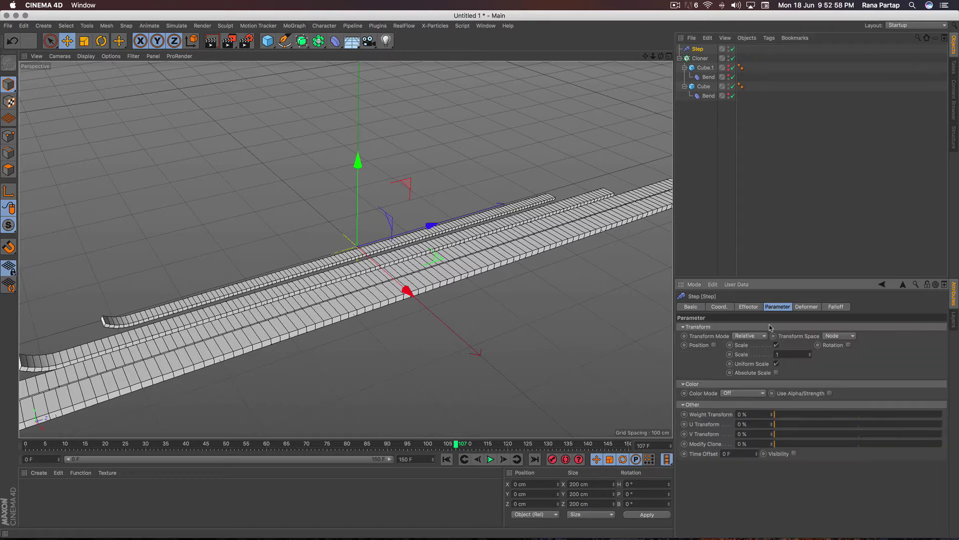
{"action": "left_click", "coordinate": [776, 345]}
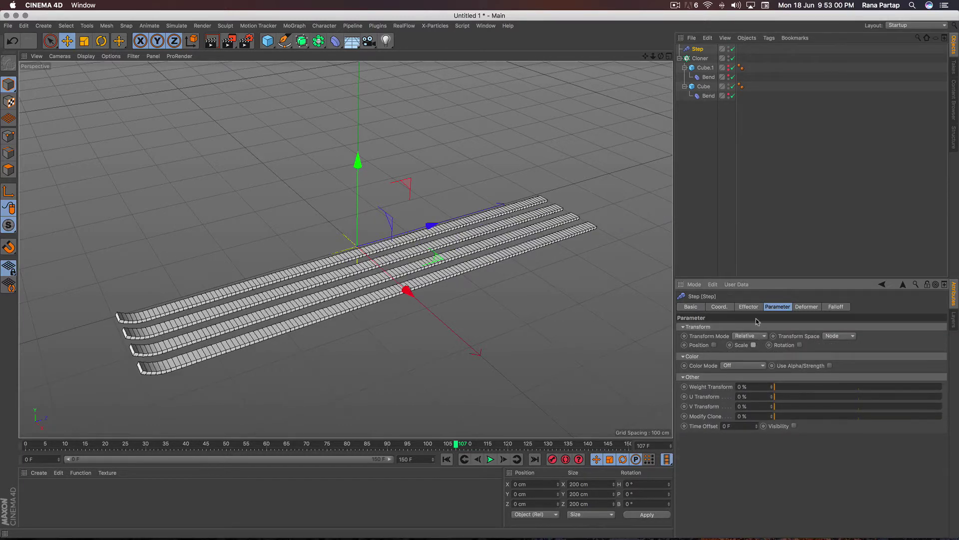
- Reshape the Step effector's curve with a dip in the middle
{"action": "left_click", "coordinate": [758, 309]}
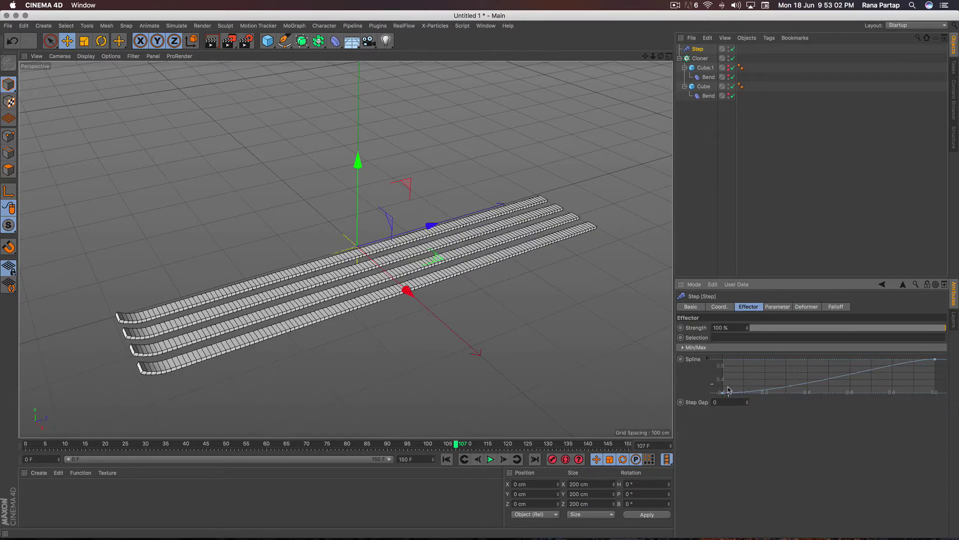
{"action": "left_click_drag", "start_coordinate": [722, 395], "coordinate": [722, 358]}
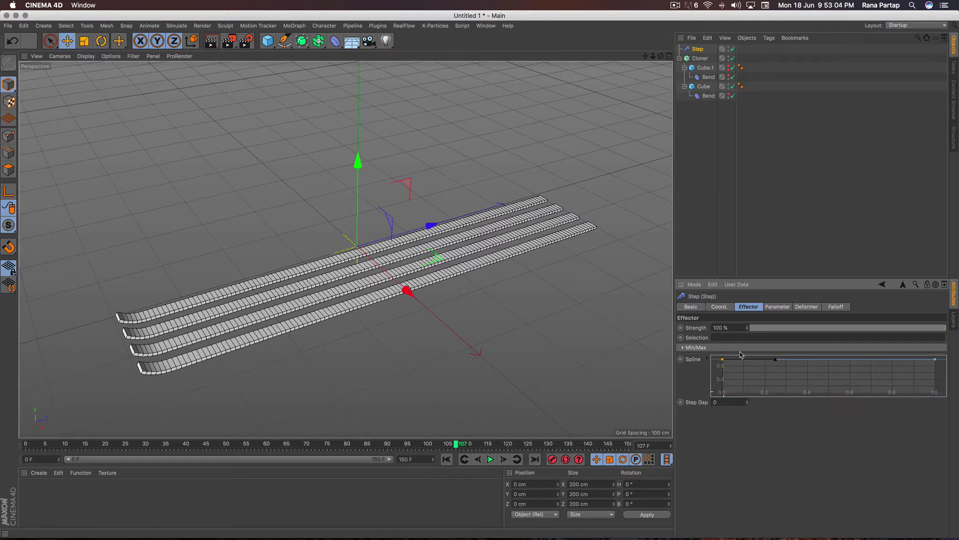
{"action": "left_click", "coordinate": [843, 359], "text": "ctrl"}
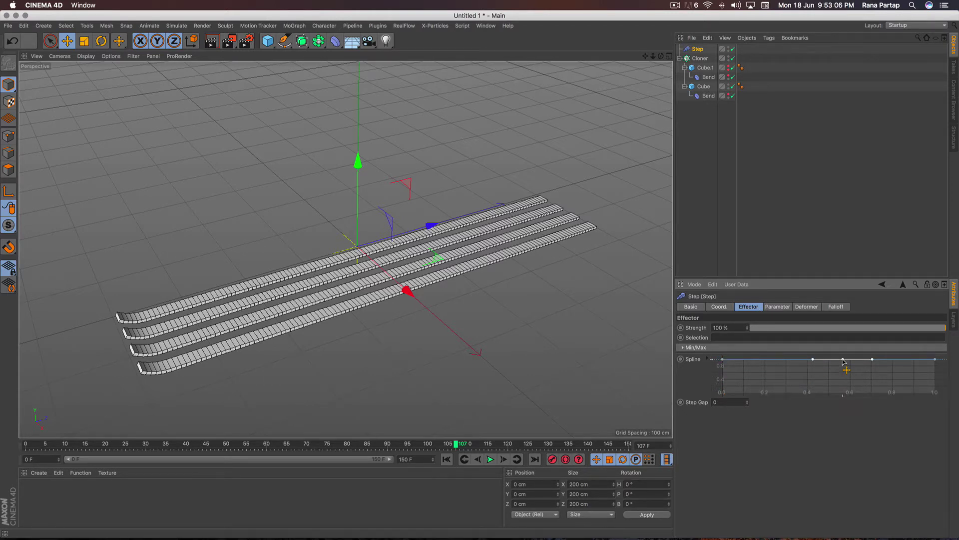
{"action": "left_click_drag", "start_coordinate": [843, 359], "coordinate": [834, 379]}
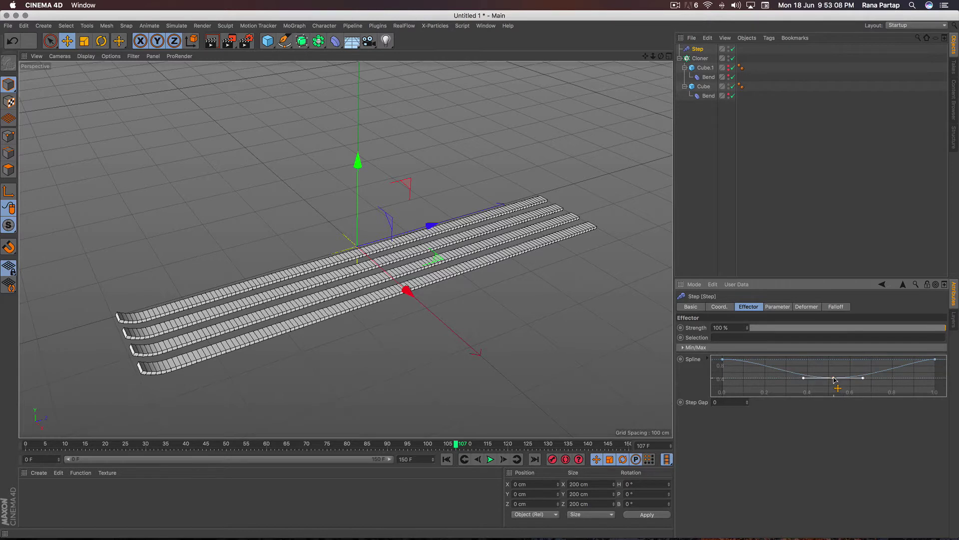
- Set the Step time offset to 15 F and play the animation from the start
{"action": "left_click", "coordinate": [777, 307]}
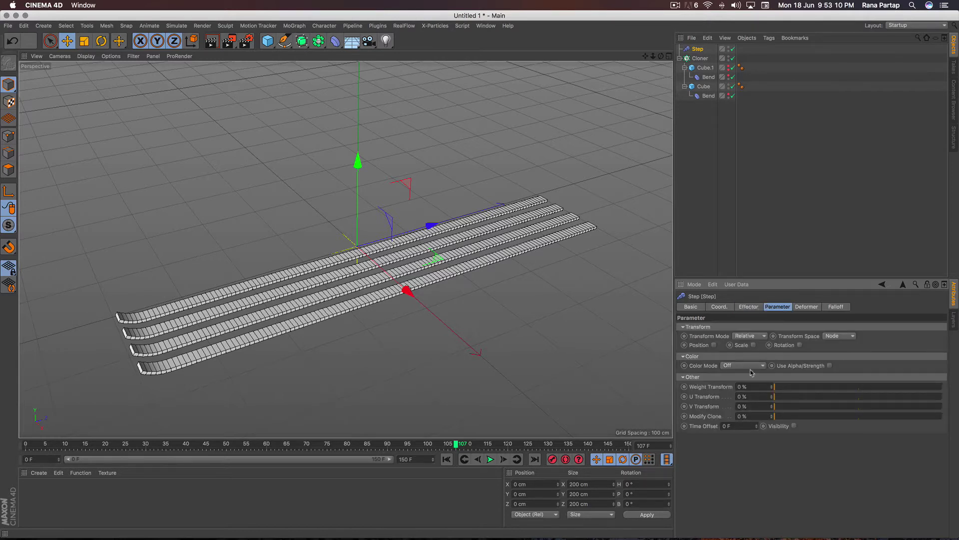
{"action": "left_click_drag", "start_coordinate": [757, 426], "coordinate": [755, 415]}
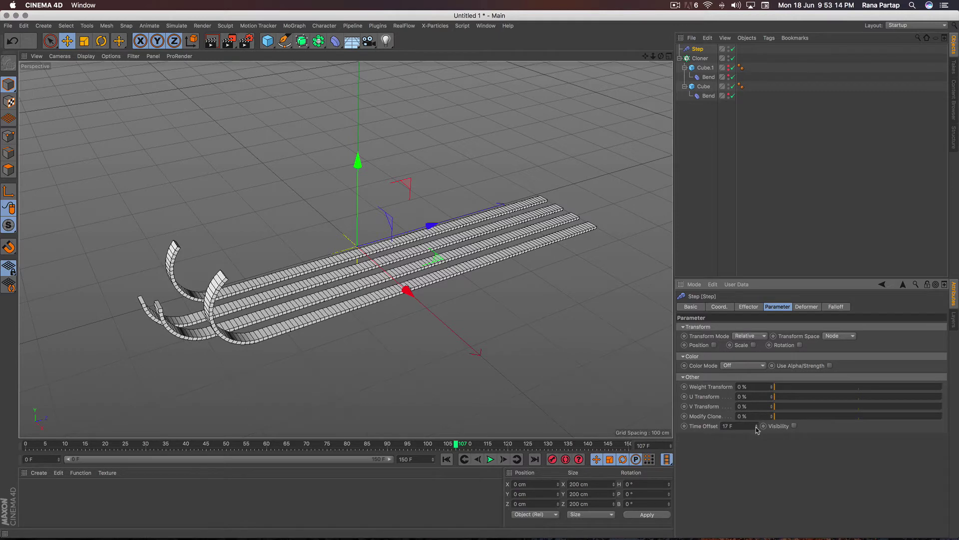
{"action": "left_click_drag", "start_coordinate": [755, 416], "coordinate": [757, 431]}
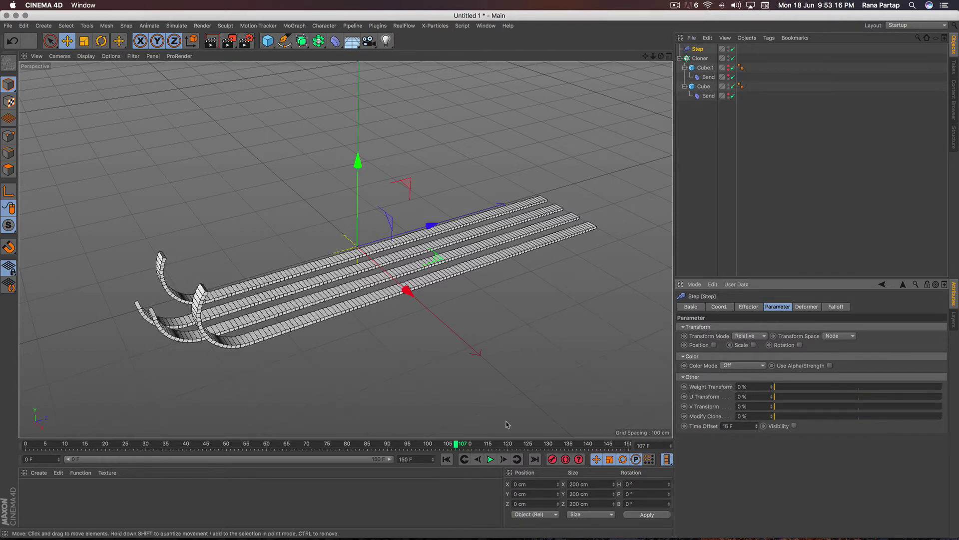
{"action": "left_click", "coordinate": [446, 459]}
{"action": "left_click", "coordinate": [490, 459]}
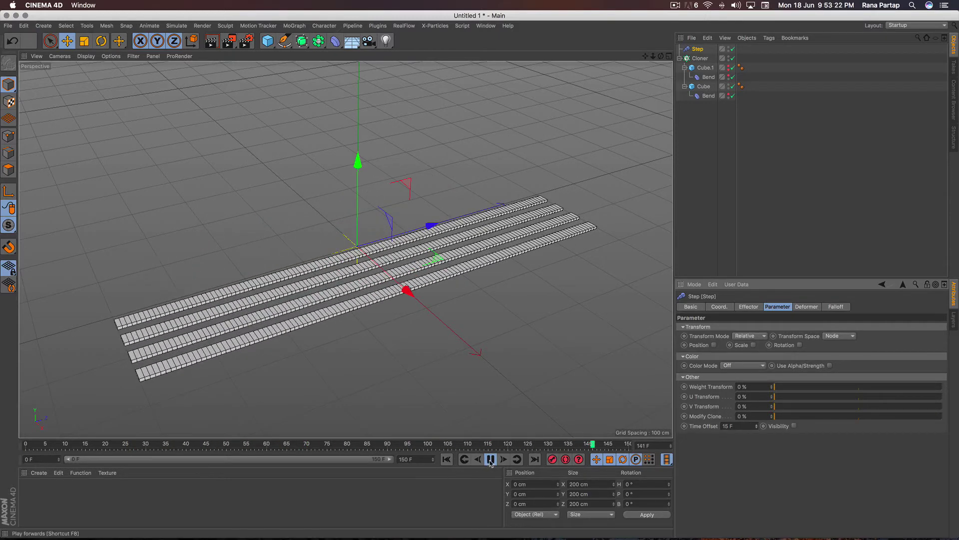
- Load the MercyMat material library into the Material Manager
{"action": "scroll", "coordinate": [261, 339], "scroll_direction": "down", "scroll_amount": 3}
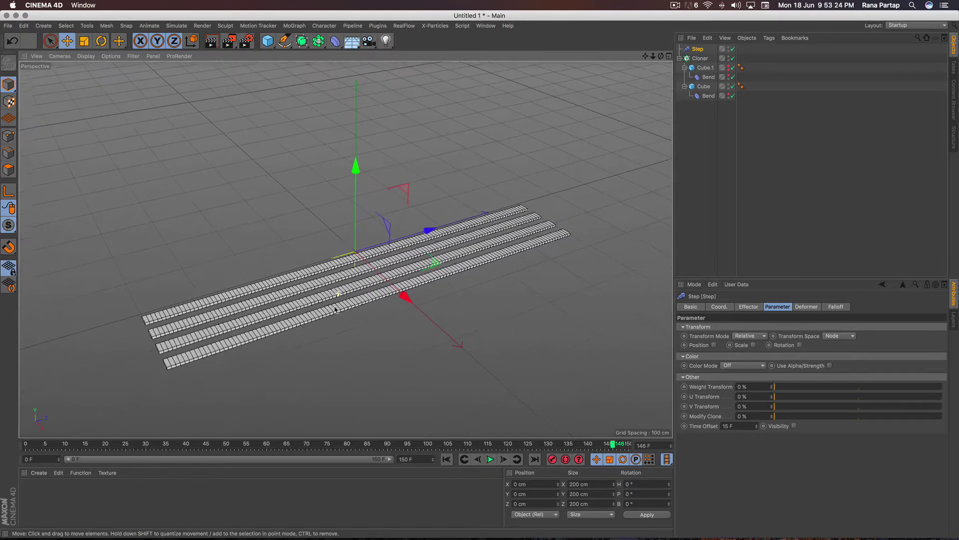
{"action": "left_click", "coordinate": [39, 473]}
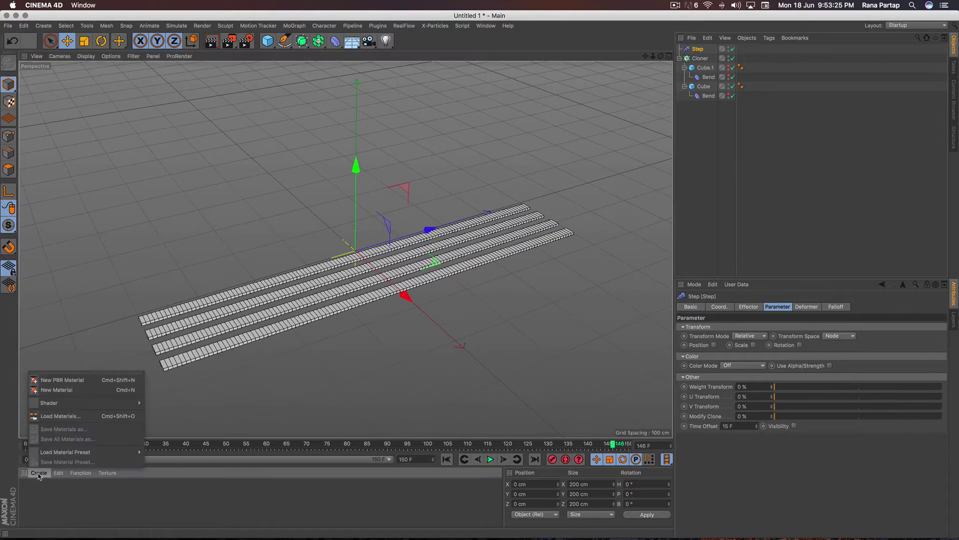
{"action": "left_click", "coordinate": [74, 417]}
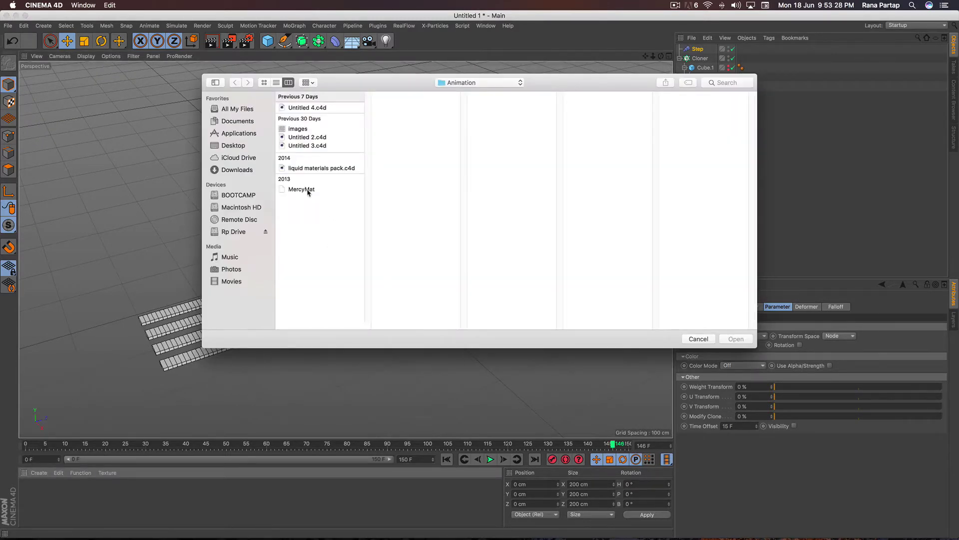
{"action": "left_click", "coordinate": [308, 190]}
{"action": "left_click", "coordinate": [742, 343]}
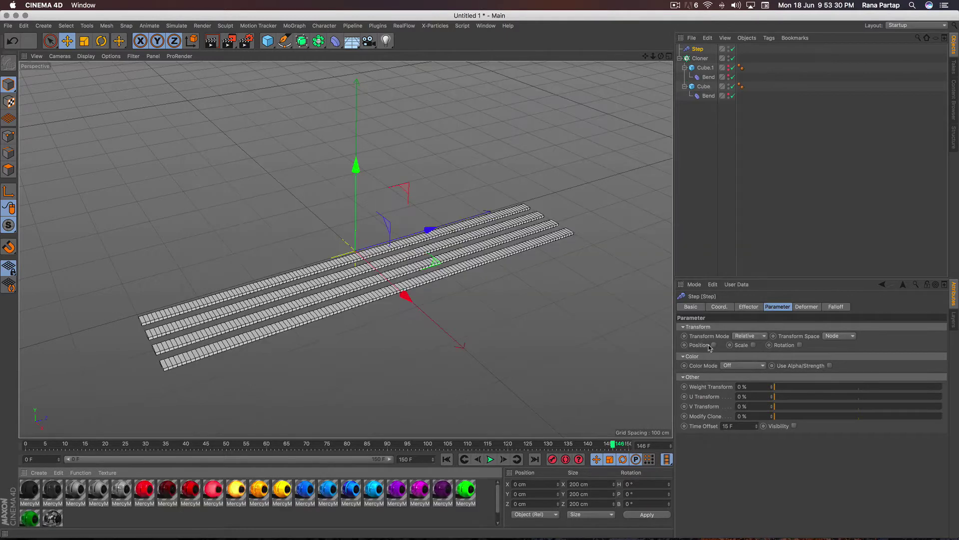
- Apply the red MercyMP material to the Cloner so the four strips turn red
{"action": "left_click", "coordinate": [191, 491]}
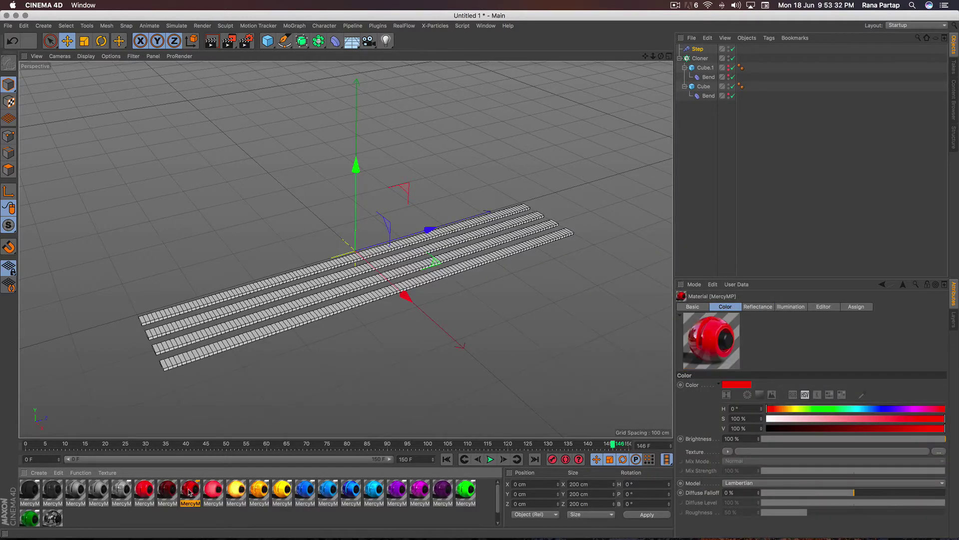
{"action": "left_click_drag", "start_coordinate": [704, 61], "coordinate": [704, 59]}
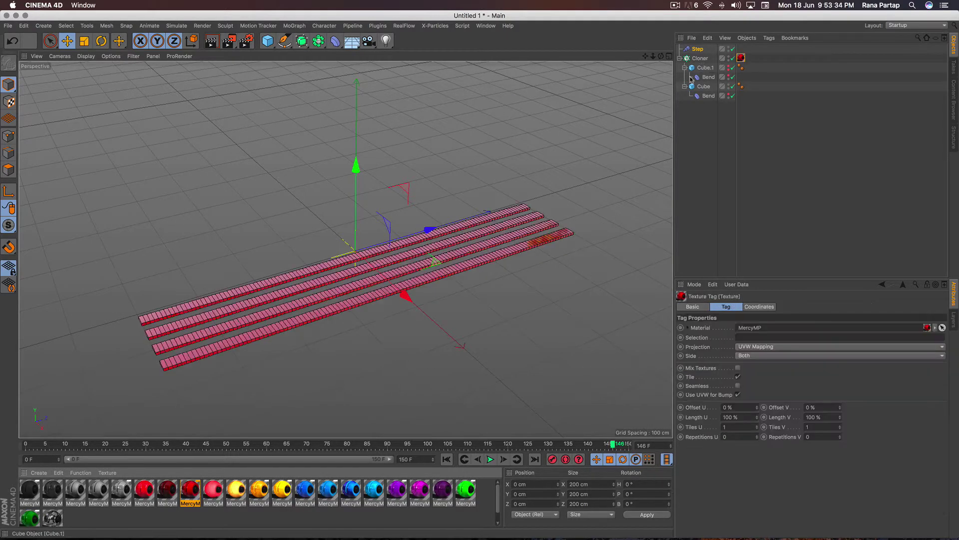
{"action": "scroll", "coordinate": [419, 273], "scroll_direction": "up", "scroll_amount": 2}
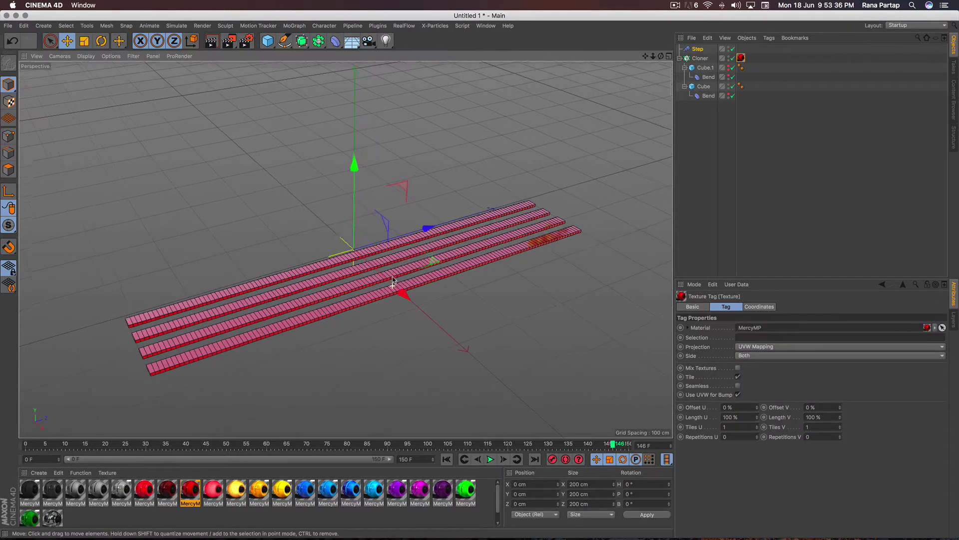
{"action": "scroll", "coordinate": [407, 270], "scroll_direction": "up", "scroll_amount": 2}
{"action": "scroll", "coordinate": [394, 267], "scroll_direction": "up", "scroll_amount": 2}
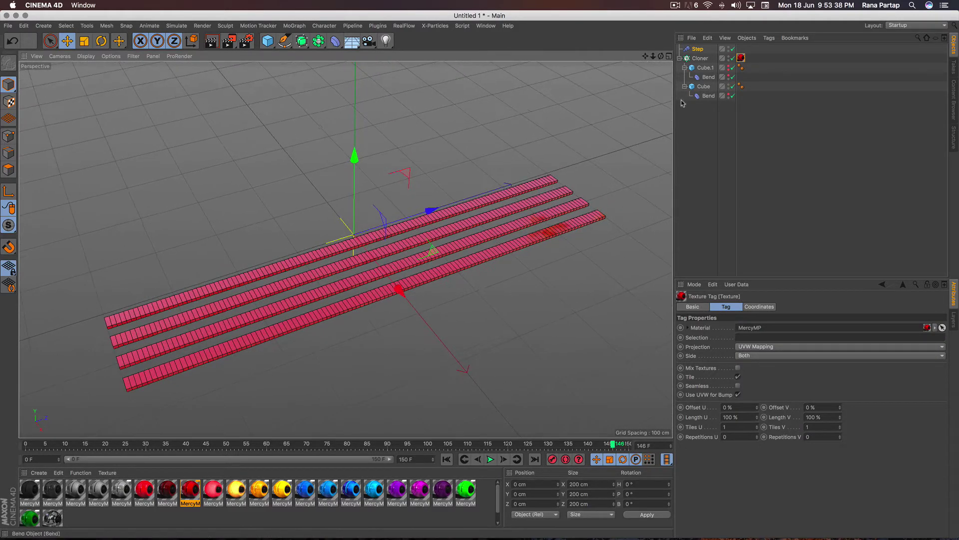
- Group all six strip-setup objects under a new Null
{"action": "left_click_drag", "start_coordinate": [700, 114], "coordinate": [687, 50]}
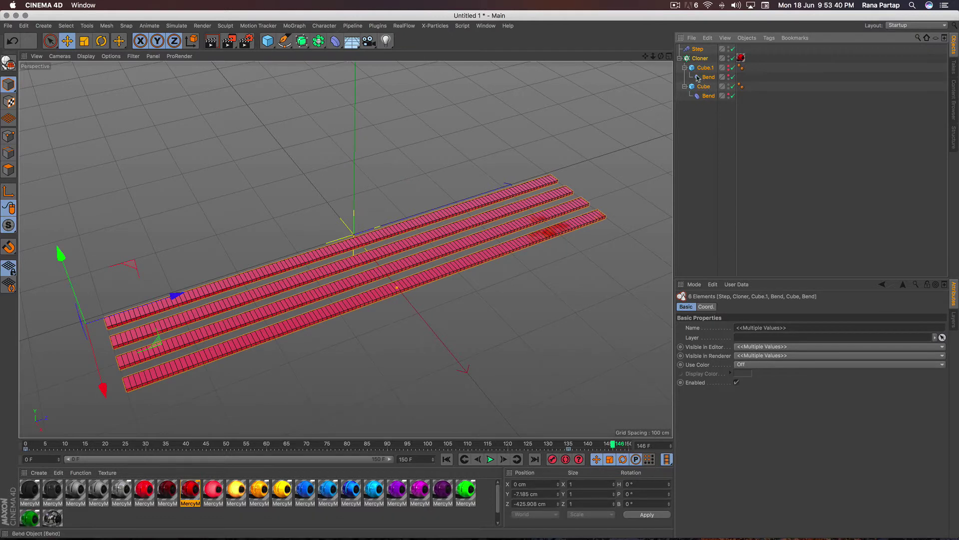
{"action": "right_click", "coordinate": [705, 59]}
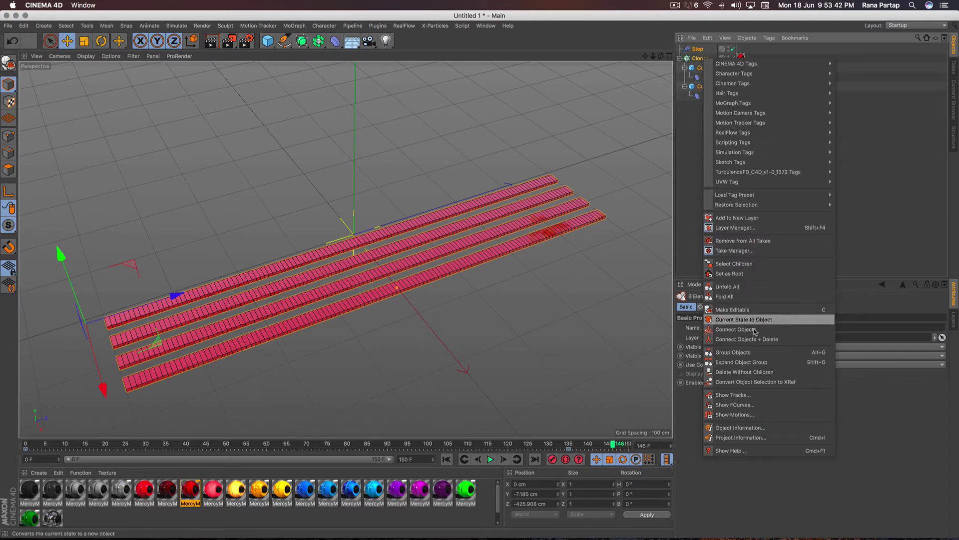
{"action": "left_click", "coordinate": [761, 356]}
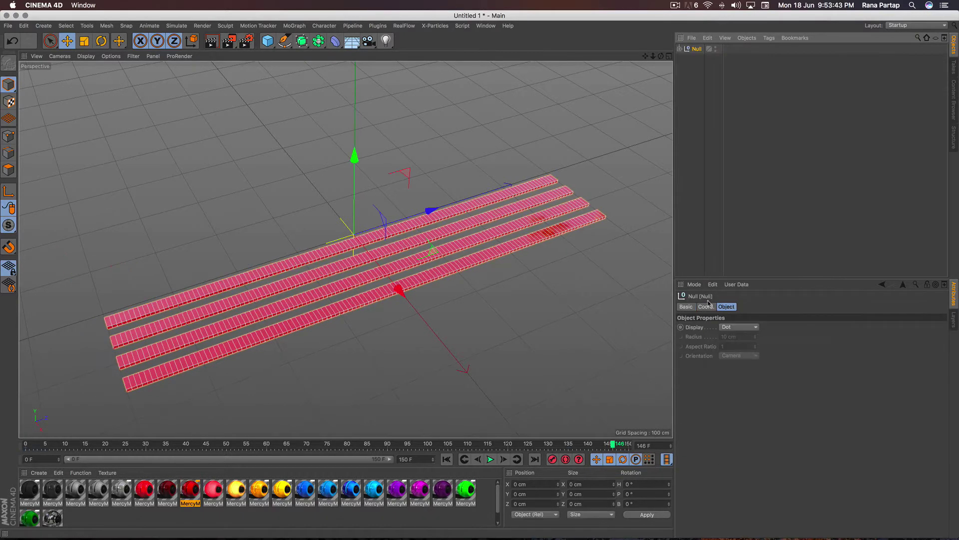
- Copy and paste the Null group to create a duplicate, Null.1
{"action": "left_click", "coordinate": [705, 42]}
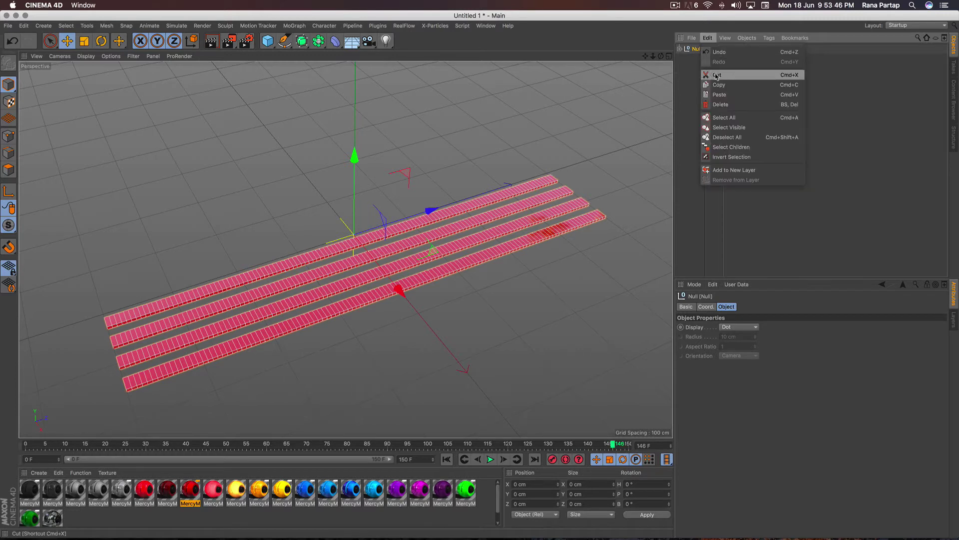
{"action": "left_click", "coordinate": [729, 76]}
{"action": "left_click", "coordinate": [711, 40]}
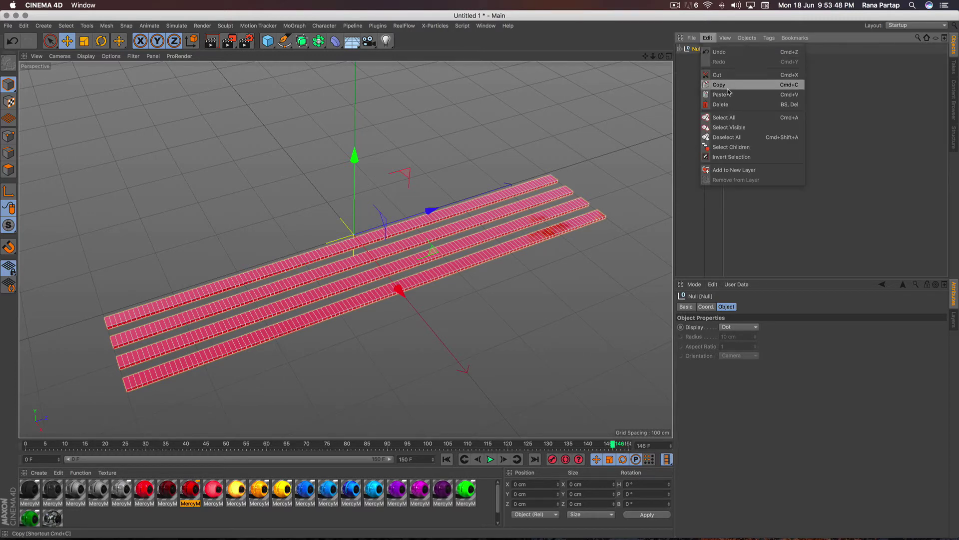
{"action": "left_click", "coordinate": [738, 97]}
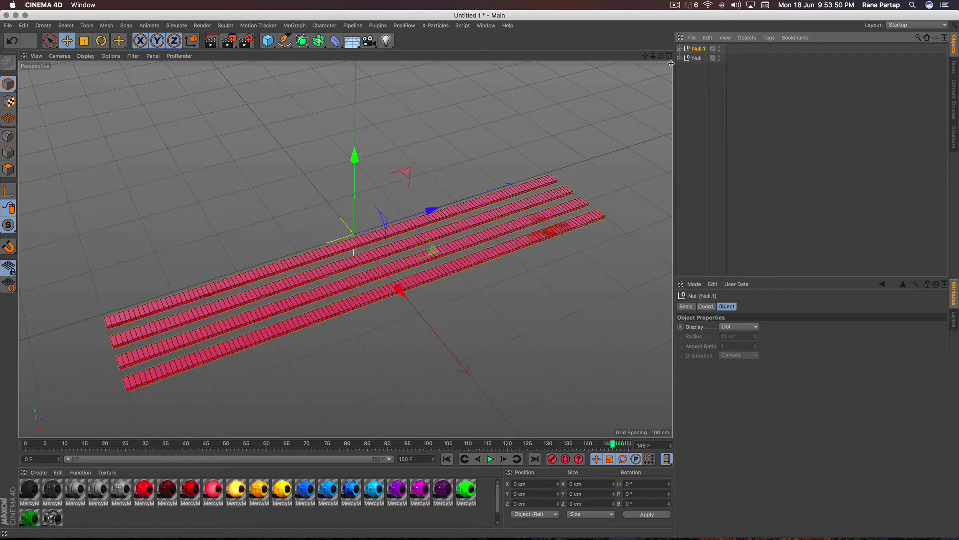
- Rotate the duplicate Null.1 group to face the opposite way
{"action": "left_click", "coordinate": [101, 41]}
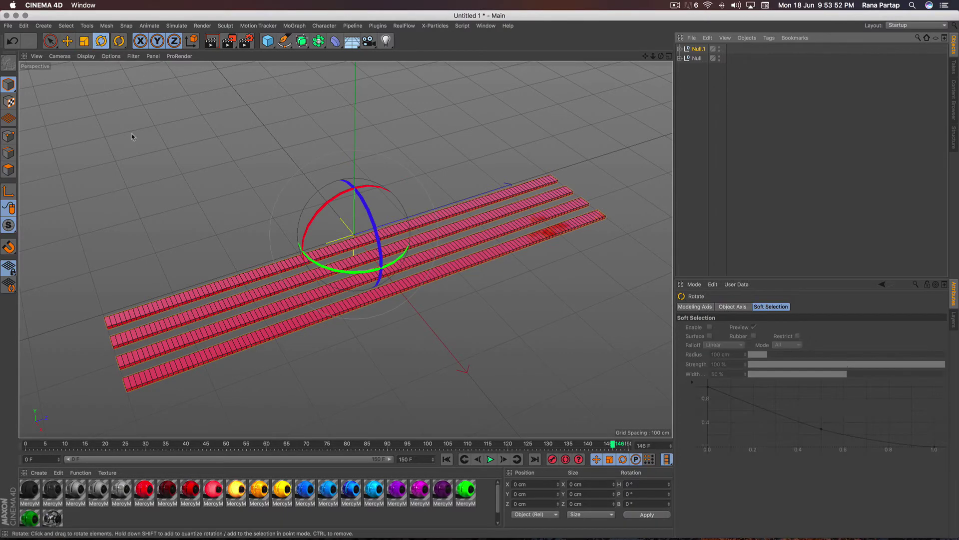
{"action": "mouse_move", "coordinate": [357, 276]}
{"action": "left_mouse_down"}
{"action": "mouse_move", "coordinate": [287, 142]}
{"action": "mouse_move", "coordinate": [346, 159]}
{"action": "mouse_move", "coordinate": [335, 174]}
{"action": "left_mouse_up"}
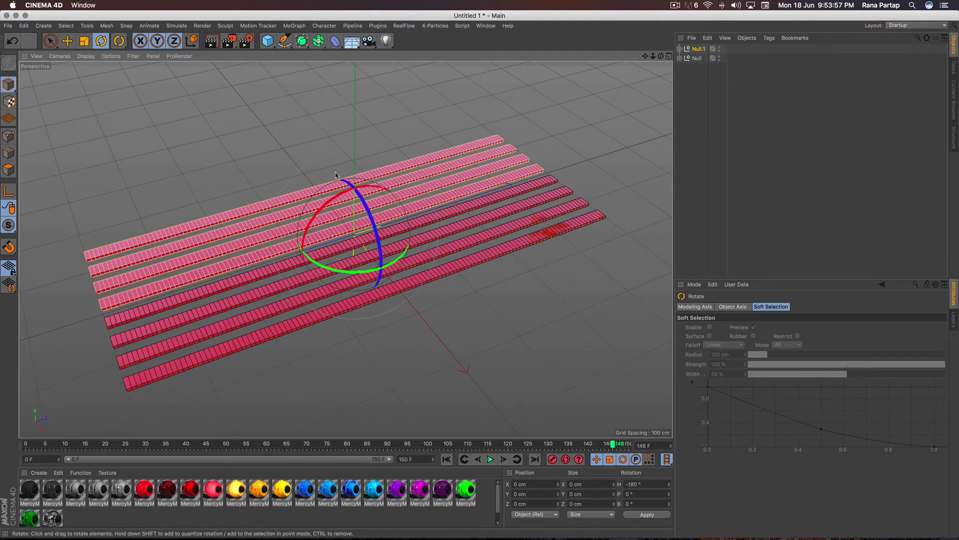
{"action": "left_click", "coordinate": [50, 40]}
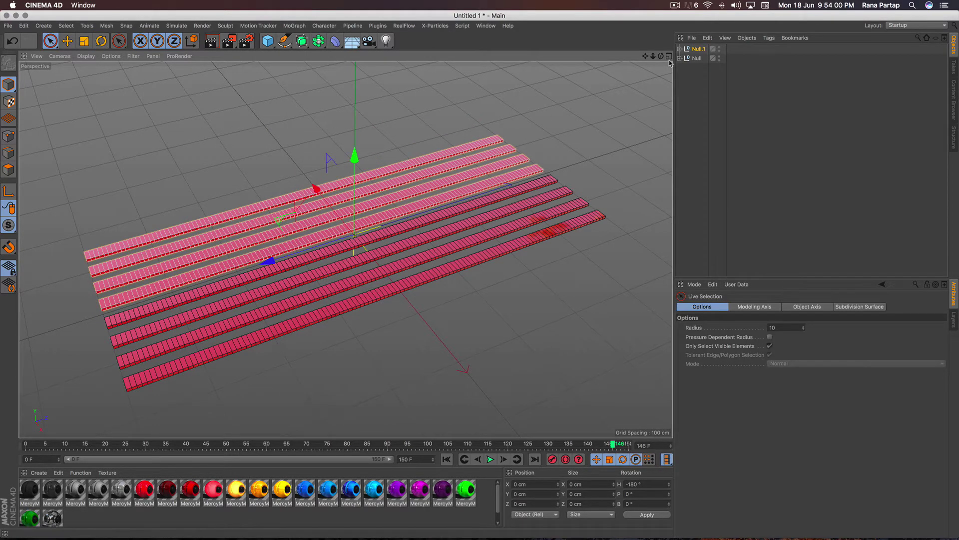
- Slide Null.1 to X 139.659 cm beside the original, then maximise the Perspective view
{"action": "middle_click", "coordinate": [660, 77]}
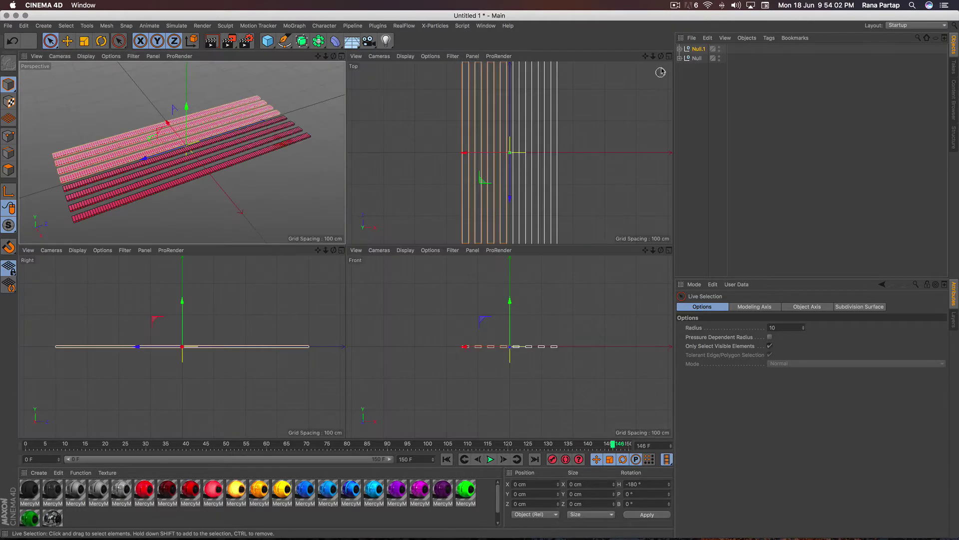
{"action": "middle_click", "coordinate": [625, 87]}
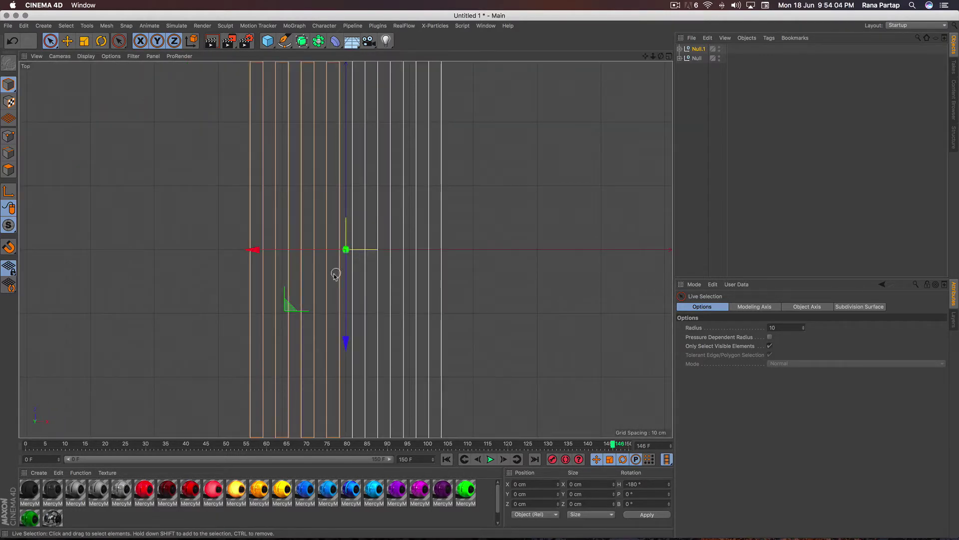
{"action": "scroll", "coordinate": [320, 293], "scroll_direction": "up", "scroll_amount": 2}
{"action": "scroll", "coordinate": [333, 272], "scroll_direction": "up", "scroll_amount": 2}
{"action": "scroll", "coordinate": [332, 255], "scroll_direction": "up", "scroll_amount": 2}
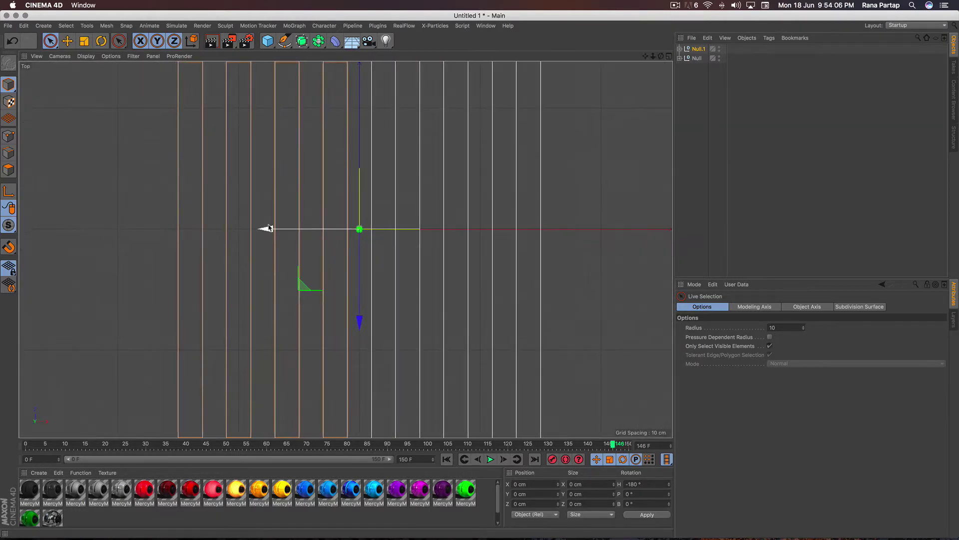
{"action": "left_click_drag", "start_coordinate": [265, 230], "coordinate": [434, 245]}
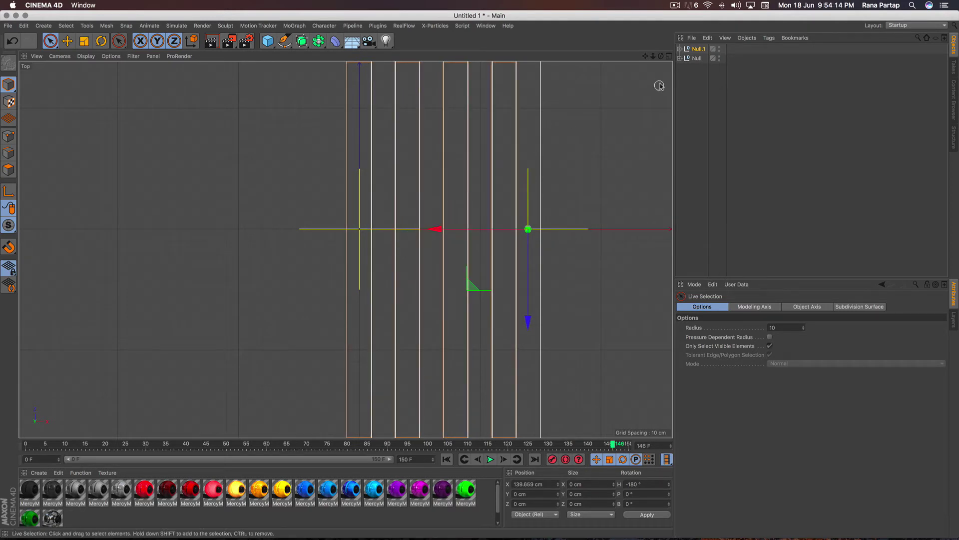
{"action": "left_click", "coordinate": [669, 56]}
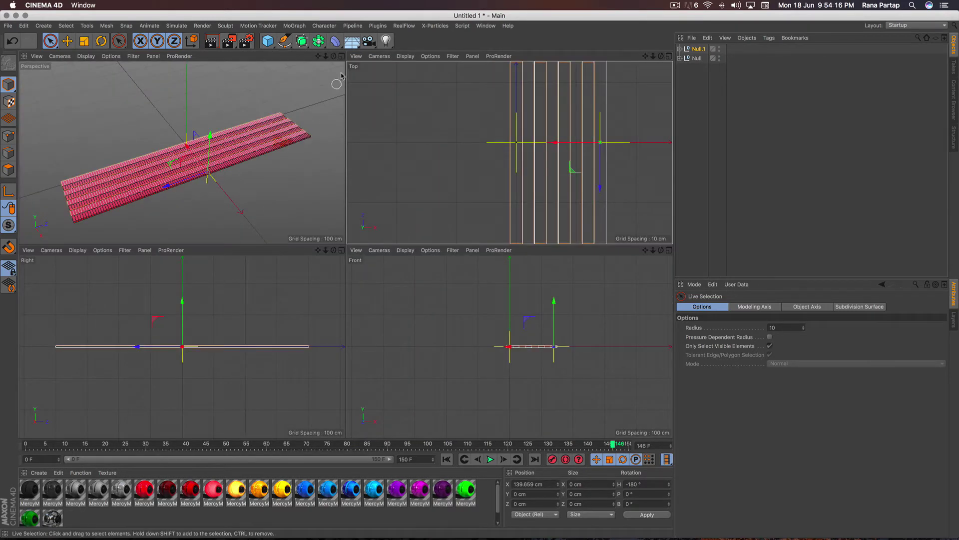
{"action": "left_click", "coordinate": [342, 56]}
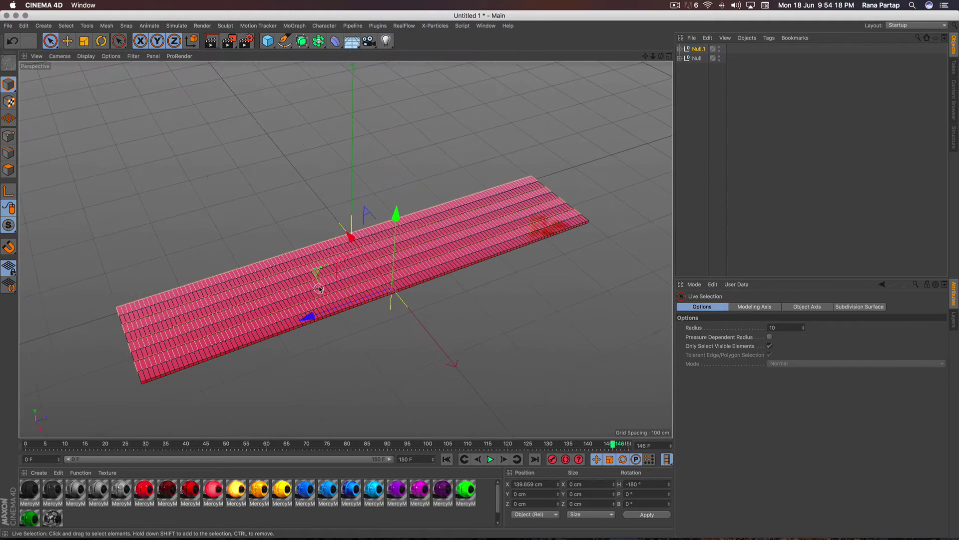
- Orbit to a flatter view, preview the uncoiling animation, and rewind to frame 0
{"action": "mouse_move", "coordinate": [319, 289]}
{"action": "left_mouse_down", "text": "alt"}
{"action": "mouse_move", "coordinate": [295, 273]}
{"action": "mouse_move", "coordinate": [298, 294]}
{"action": "left_mouse_up", "text": "alt"}
{"action": "left_click", "coordinate": [447, 459]}
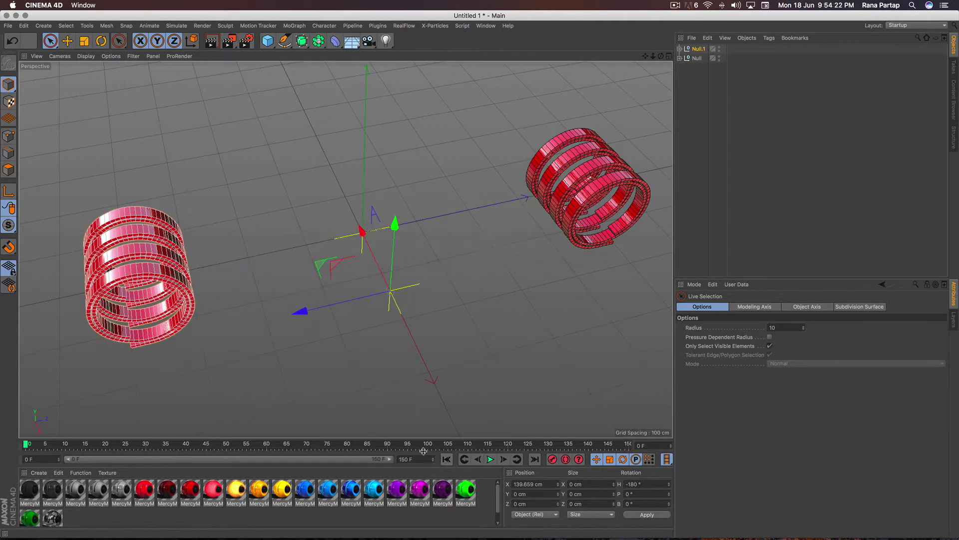
{"action": "left_click", "coordinate": [489, 459]}
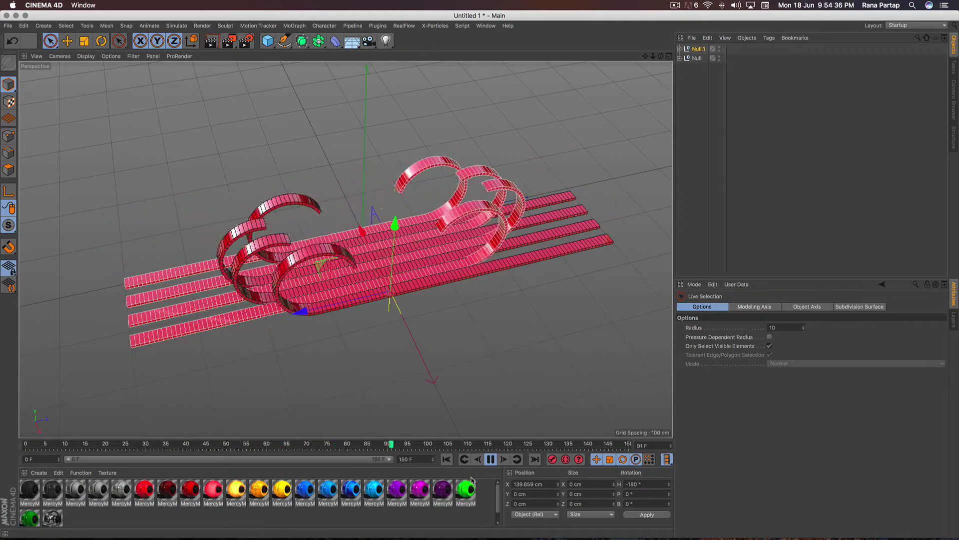
{"action": "left_click", "coordinate": [491, 460]}
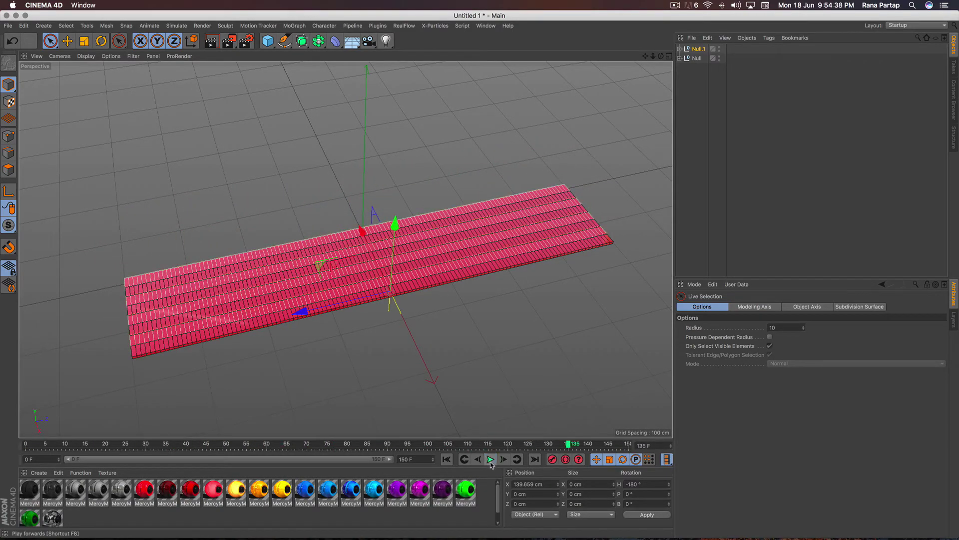
{"action": "left_click", "coordinate": [446, 459]}
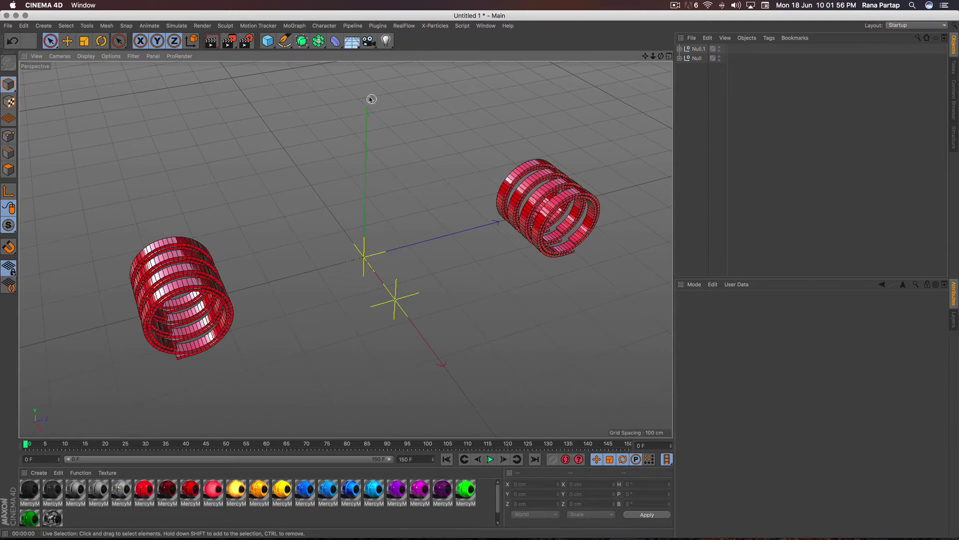
- Add a Floor object and lower it to Y -10.99 cm beneath the strips
{"action": "left_click_drag", "start_coordinate": [352, 42], "coordinate": [376, 59]}
{"action": "left_click", "coordinate": [395, 59]}
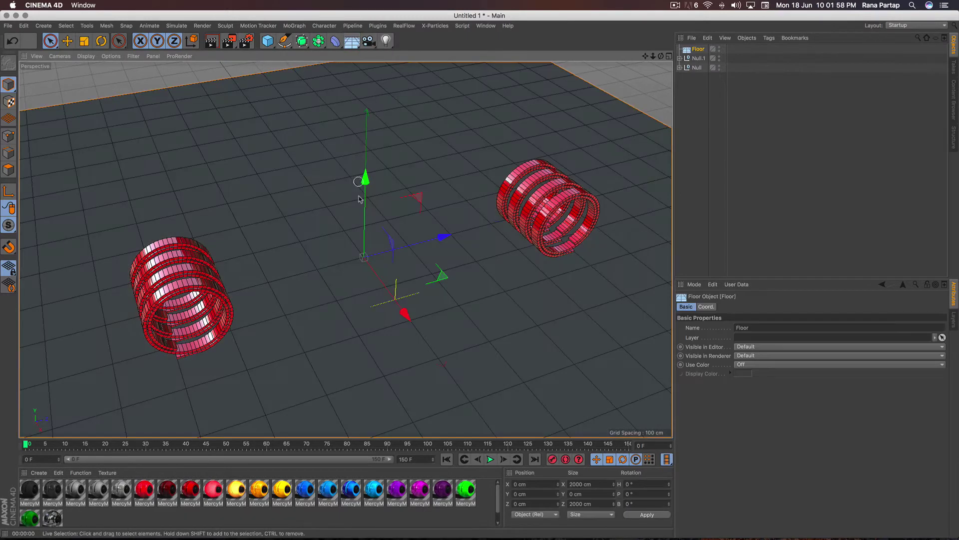
{"action": "left_click_drag", "start_coordinate": [365, 180], "coordinate": [366, 187]}
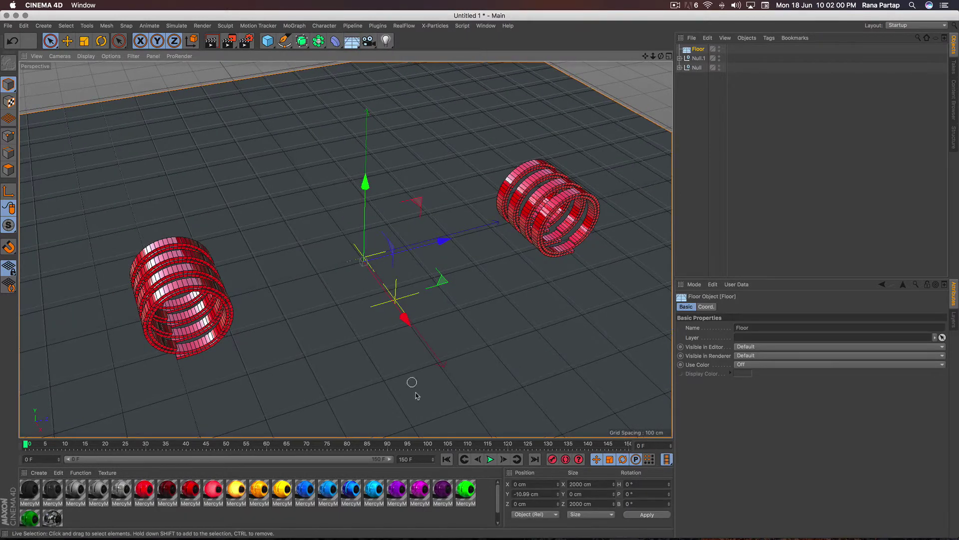
- Play the animation and pause it at frame 109
{"action": "left_click", "coordinate": [490, 459]}
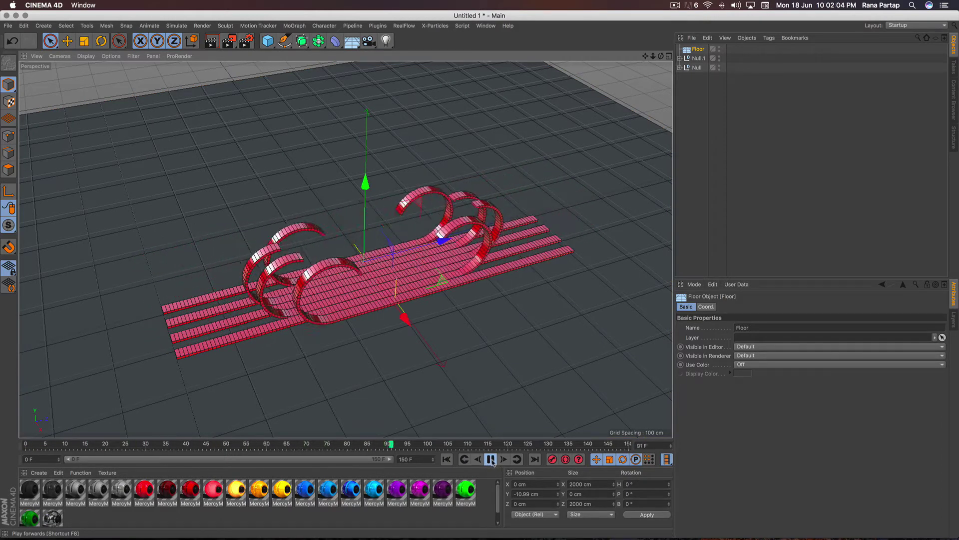
{"action": "left_click", "coordinate": [491, 460]}
{"action": "scroll", "coordinate": [397, 305], "scroll_direction": "up", "scroll_amount": 3}
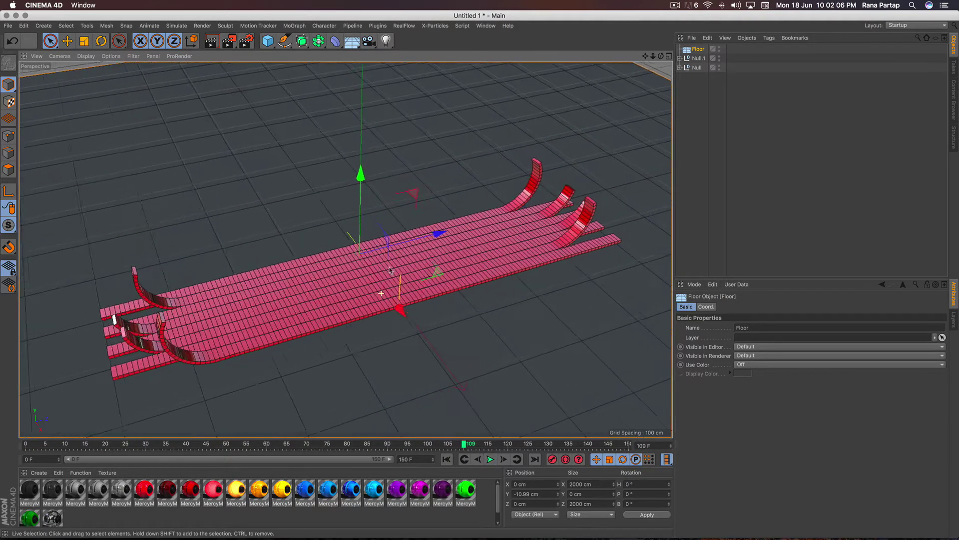
{"action": "scroll", "coordinate": [384, 249], "scroll_direction": "up", "scroll_amount": 2}
{"action": "scroll", "coordinate": [384, 249], "scroll_direction": "up", "scroll_amount": 2}
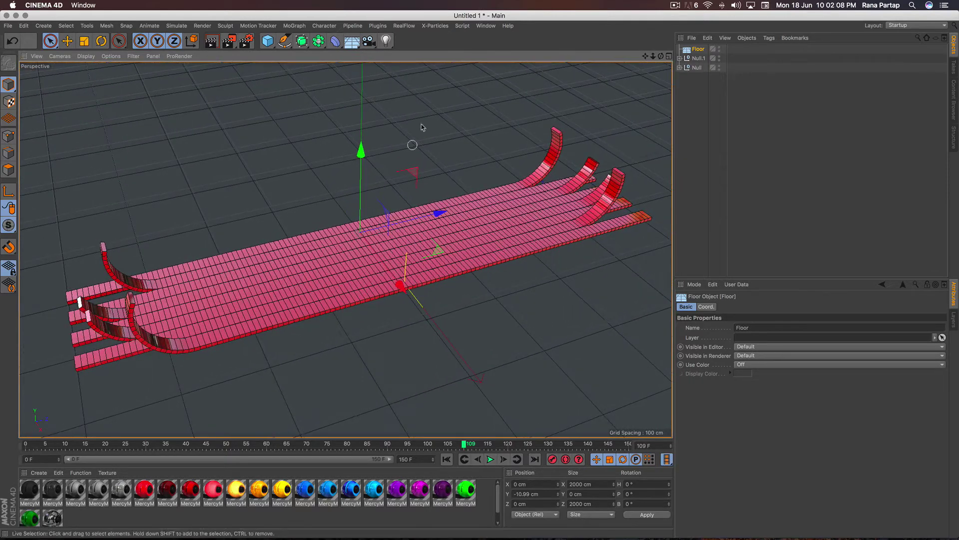
{"action": "left_click", "coordinate": [485, 26]}
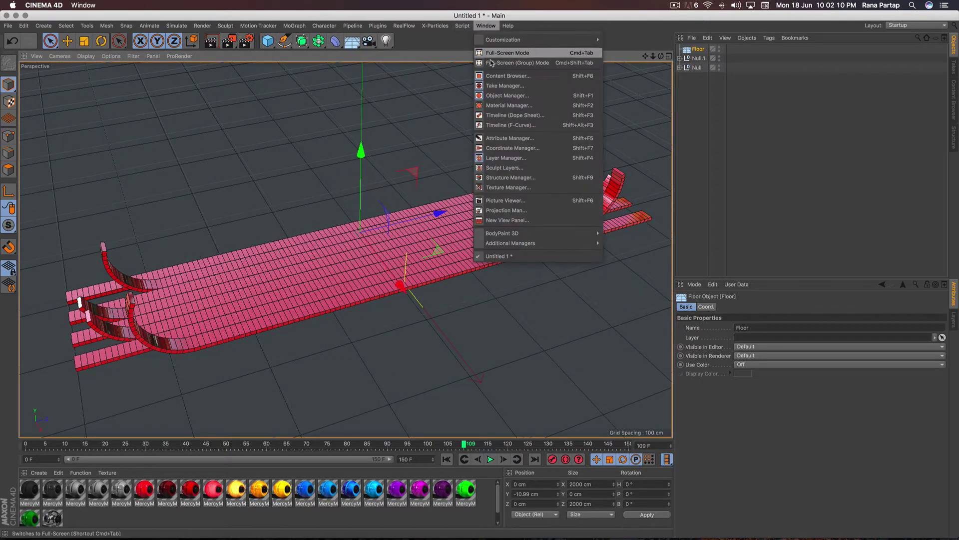
- Merge The Illuminati lighting preset from the Content Browser and set its intensity to 100%
{"action": "left_click", "coordinate": [516, 80]}
{"action": "double_click", "coordinate": [552, 145]}
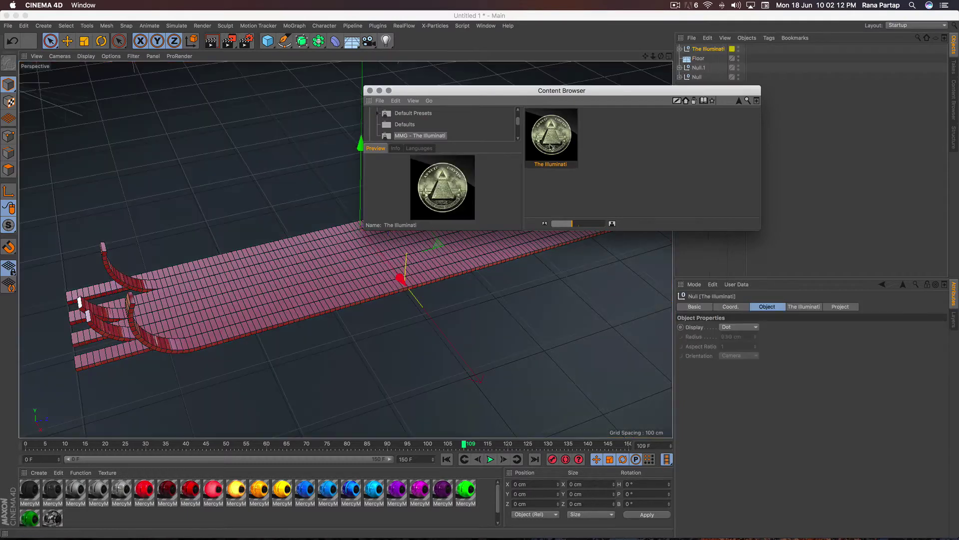
{"action": "left_click", "coordinate": [370, 91]}
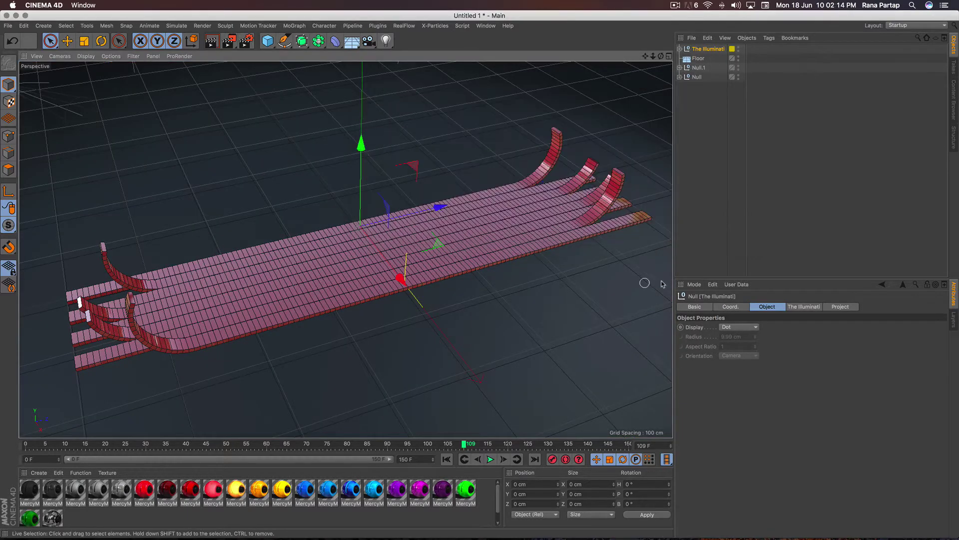
{"action": "left_click", "coordinate": [804, 307]}
{"action": "left_click_drag", "start_coordinate": [916, 384], "coordinate": [949, 385]}
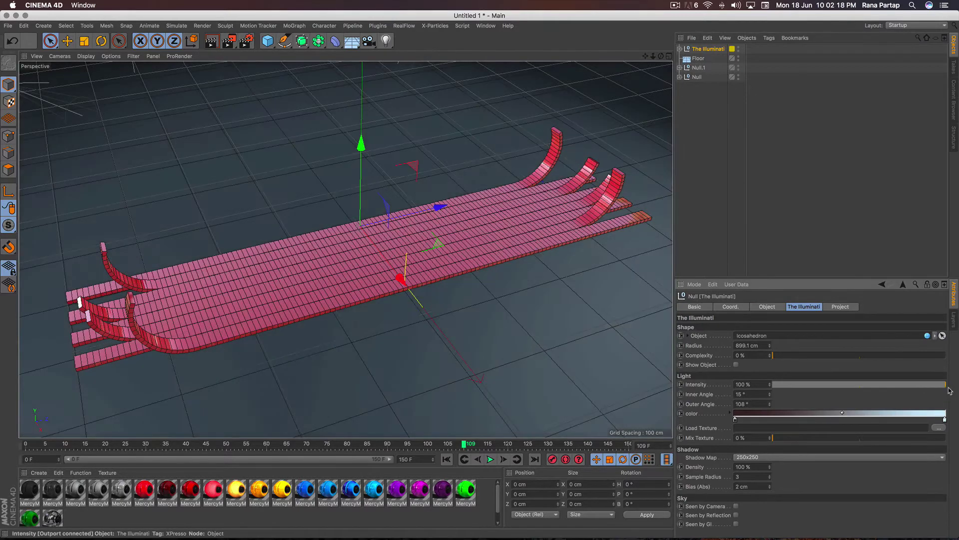
- Replay the animation from the start and pause at frame 80
{"action": "left_click", "coordinate": [447, 459]}
{"action": "left_click", "coordinate": [490, 459]}
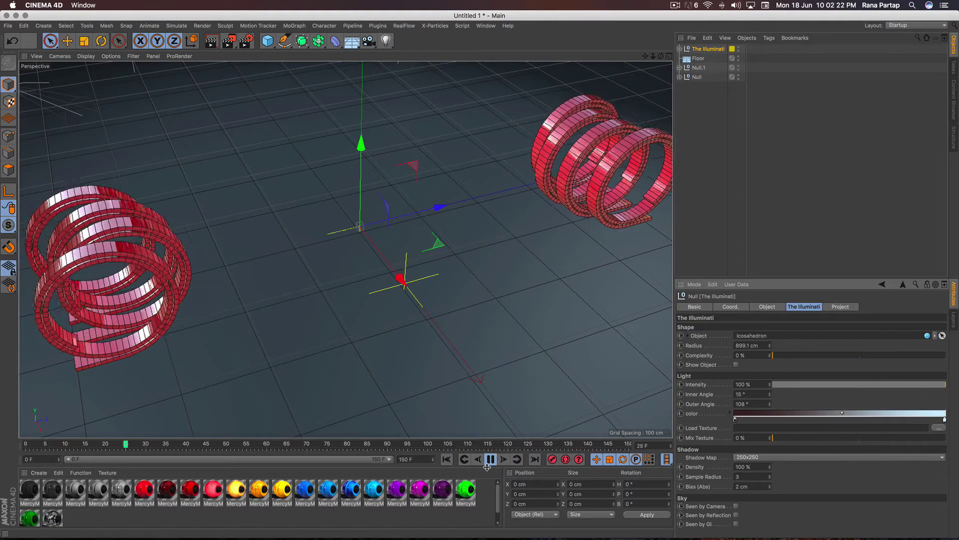
{"action": "left_click", "coordinate": [492, 460]}
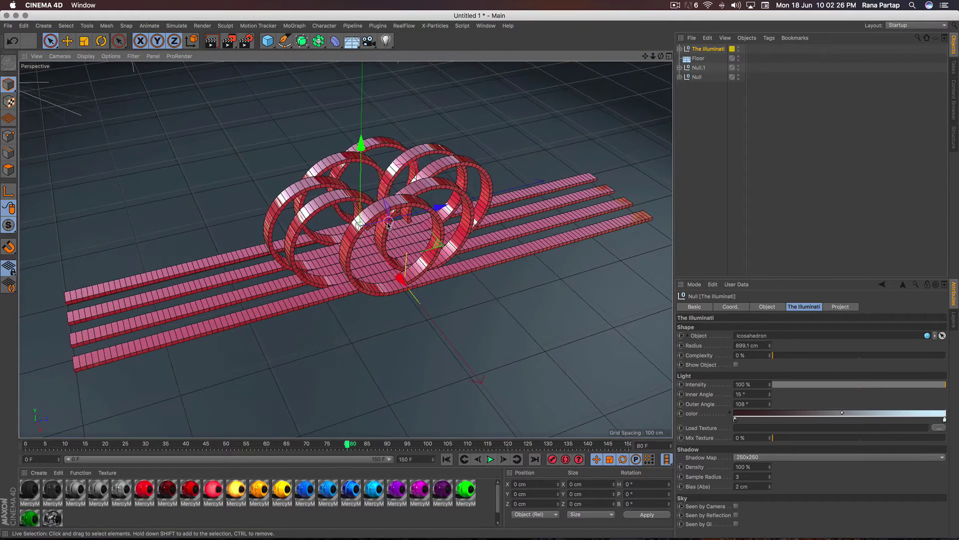
- Add Ambient Occlusion with 30% contrast to the render settings and render a preview
{"action": "left_click", "coordinate": [247, 42]}
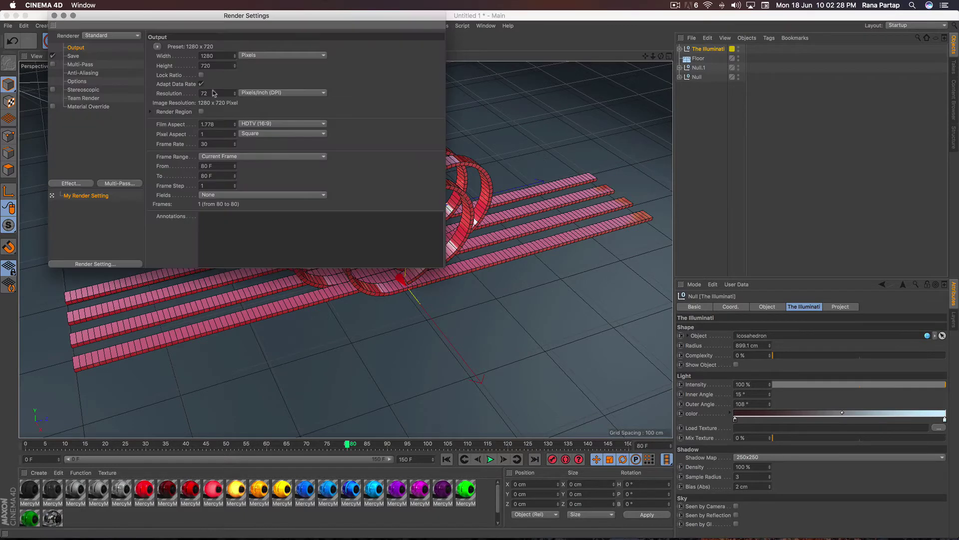
{"action": "left_click", "coordinate": [75, 183]}
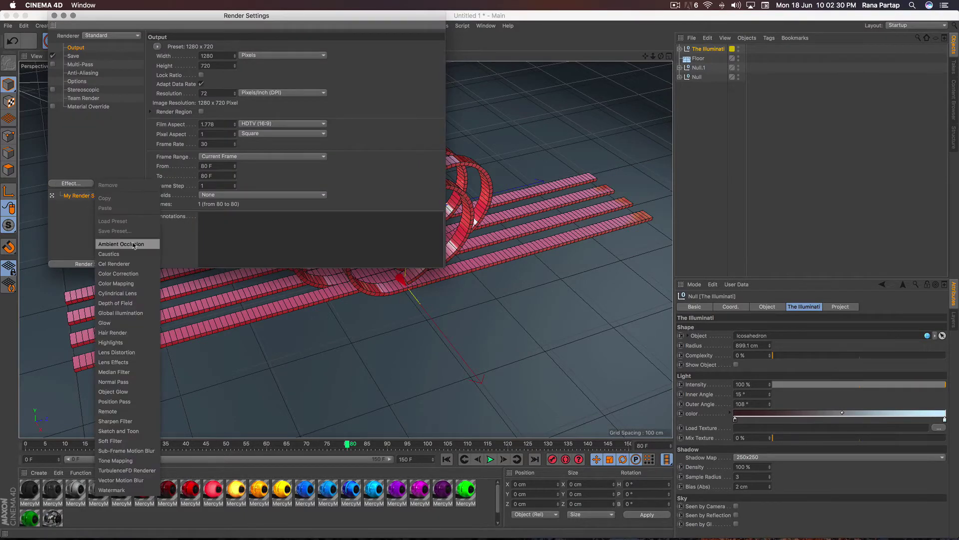
{"action": "left_click", "coordinate": [135, 246]}
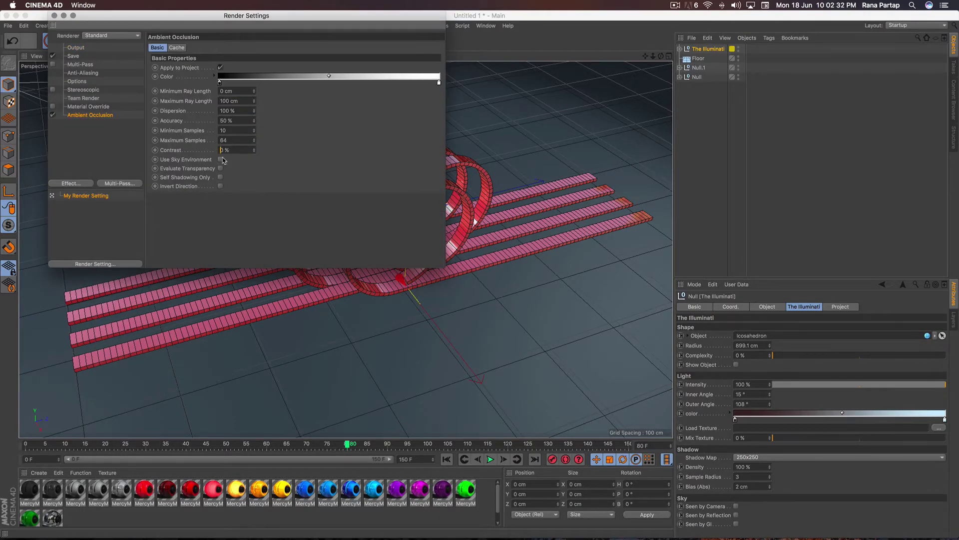
{"action": "type", "text": "3"}
{"action": "left_click", "coordinate": [54, 15]}
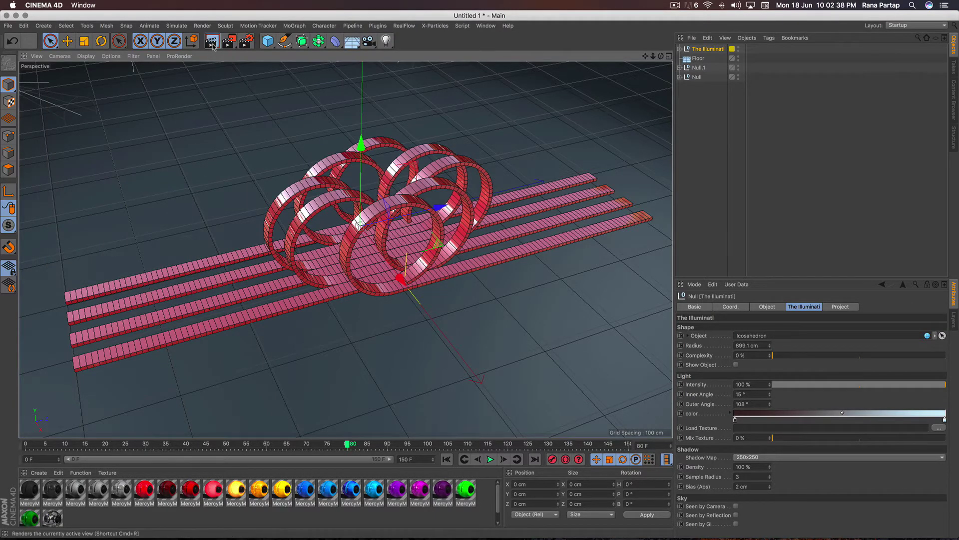
{"action": "key", "text": "alt+r"}
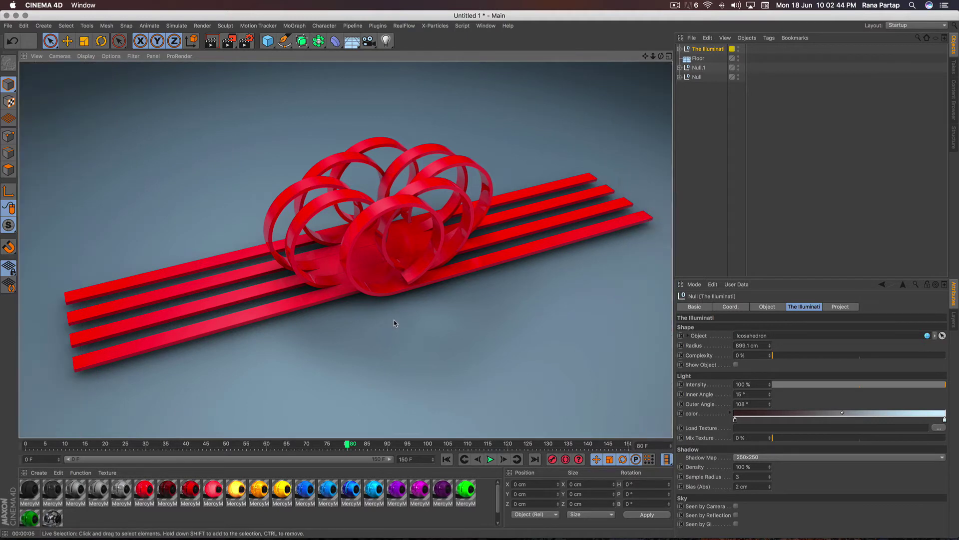
{"action": "left_click", "coordinate": [679, 77]}
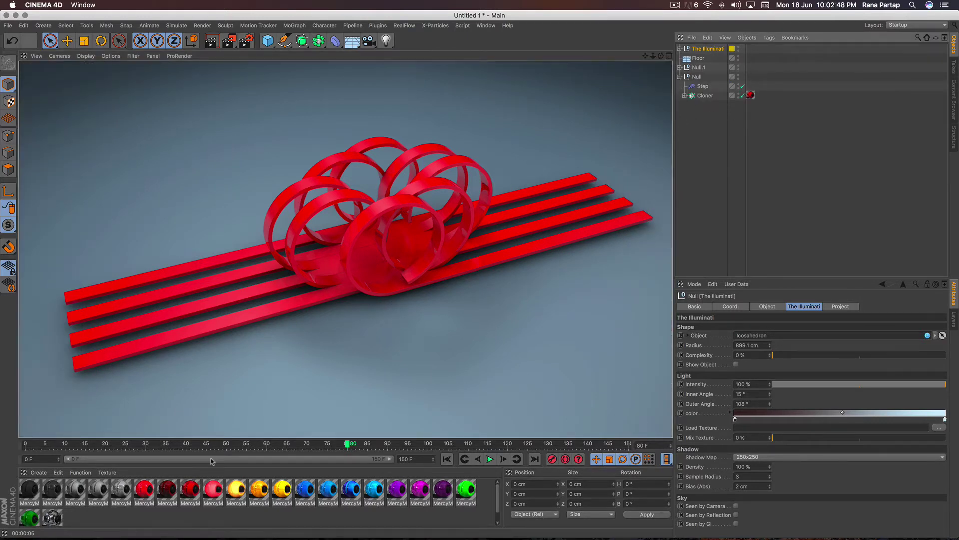
- Apply the yellow material to one strip set and the reflective MercyMP material to the Floor
{"action": "left_click_drag", "start_coordinate": [237, 488], "coordinate": [415, 372]}
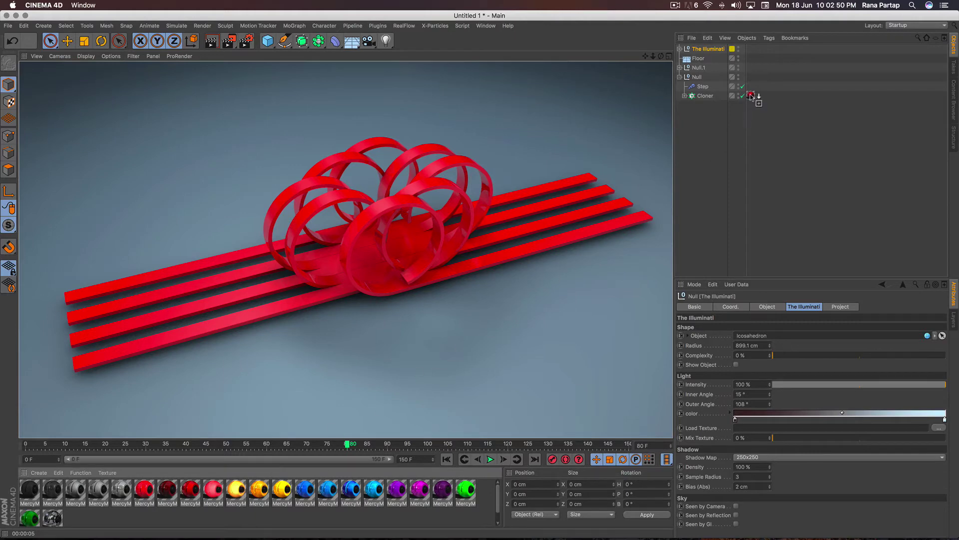
{"action": "key", "text": "ctrl+r"}
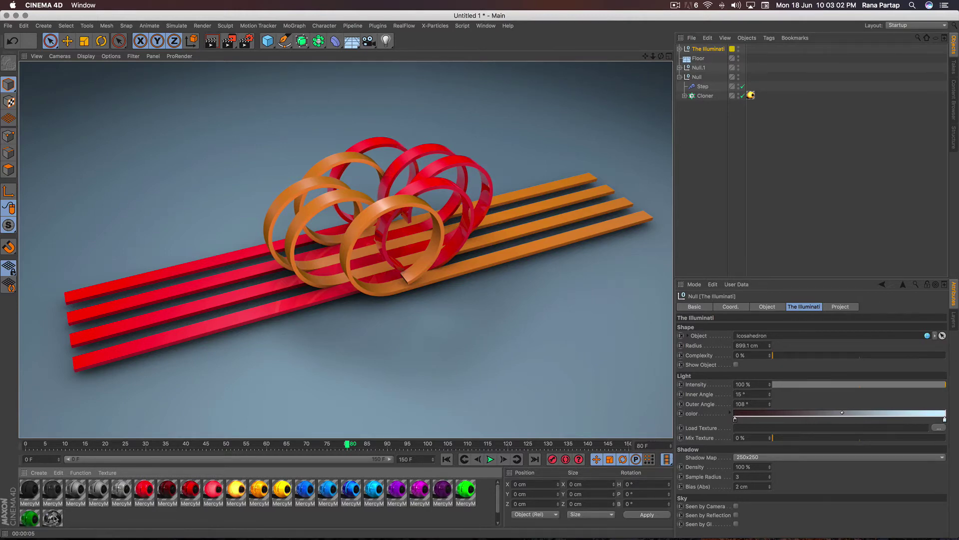
{"action": "left_click_drag", "start_coordinate": [53, 519], "coordinate": [377, 392]}
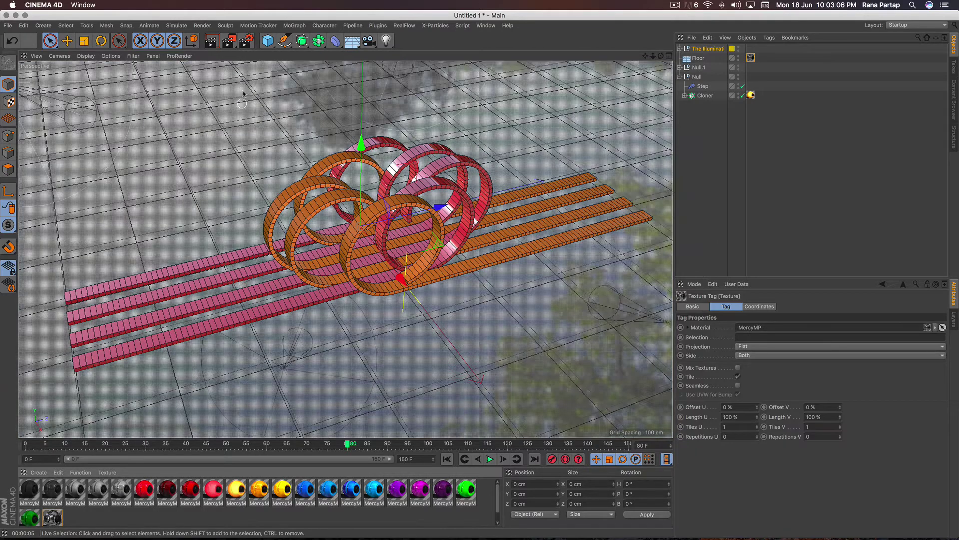
- Render the view to check the orange and red strips reflecting in the floor, then reframe
{"action": "left_click", "coordinate": [211, 42]}
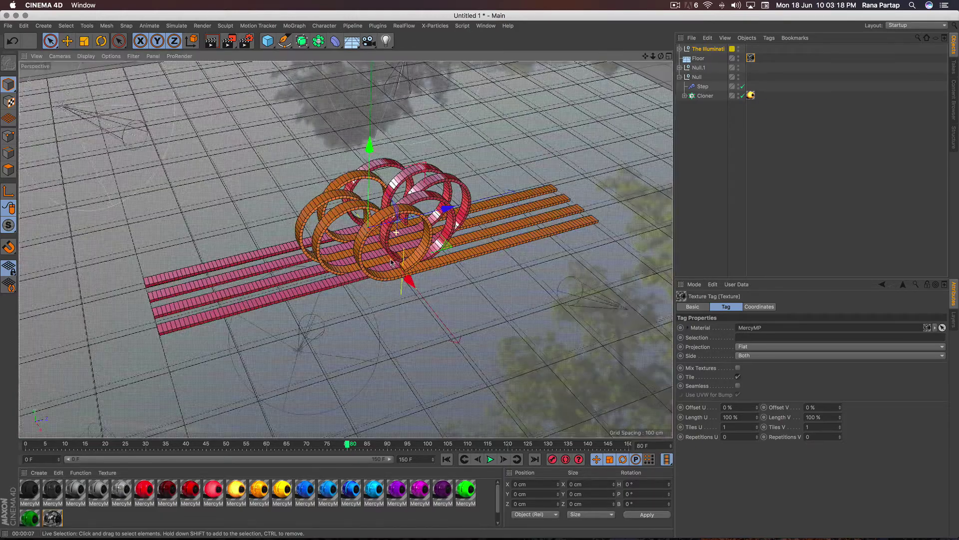
{"action": "scroll", "coordinate": [397, 247], "scroll_direction": "down", "scroll_amount": 2}
{"action": "scroll", "coordinate": [390, 260], "scroll_direction": "down", "scroll_amount": 2}
{"action": "scroll", "coordinate": [391, 259], "scroll_direction": "up", "scroll_amount": 2}
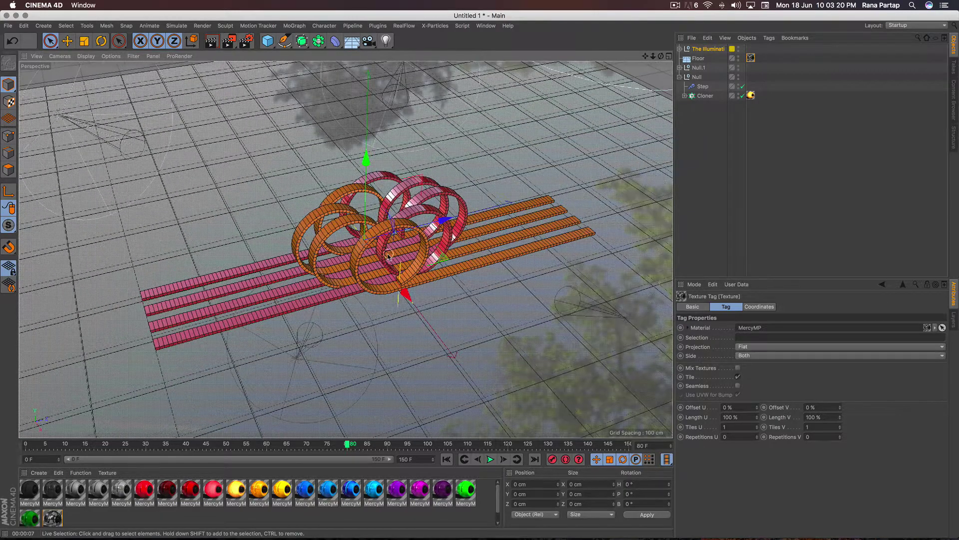
{"action": "scroll", "coordinate": [390, 234], "scroll_direction": "up", "scroll_amount": 2}
{"action": "middle_click_drag", "start_coordinate": [390, 220], "coordinate": [390, 240], "text": "alt"}
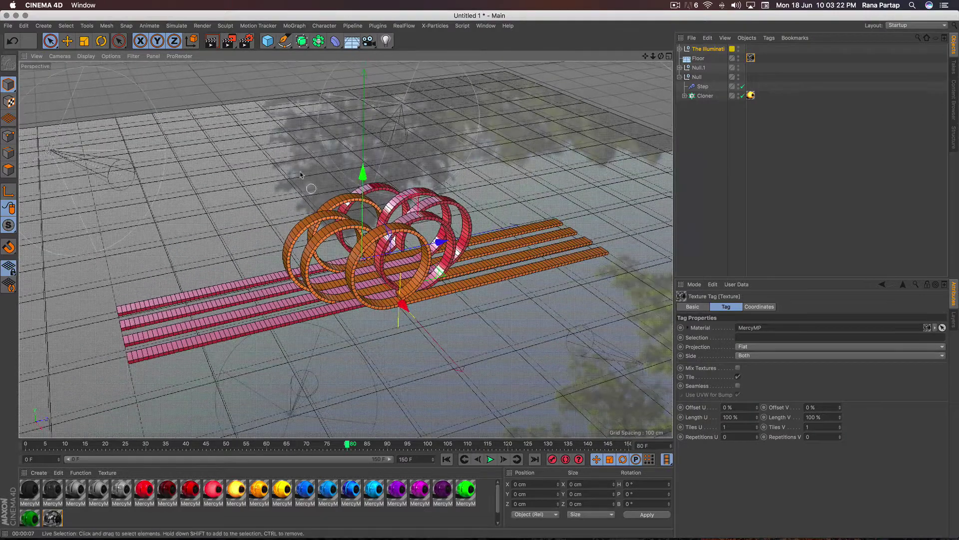
{"action": "left_click", "coordinate": [351, 41]}
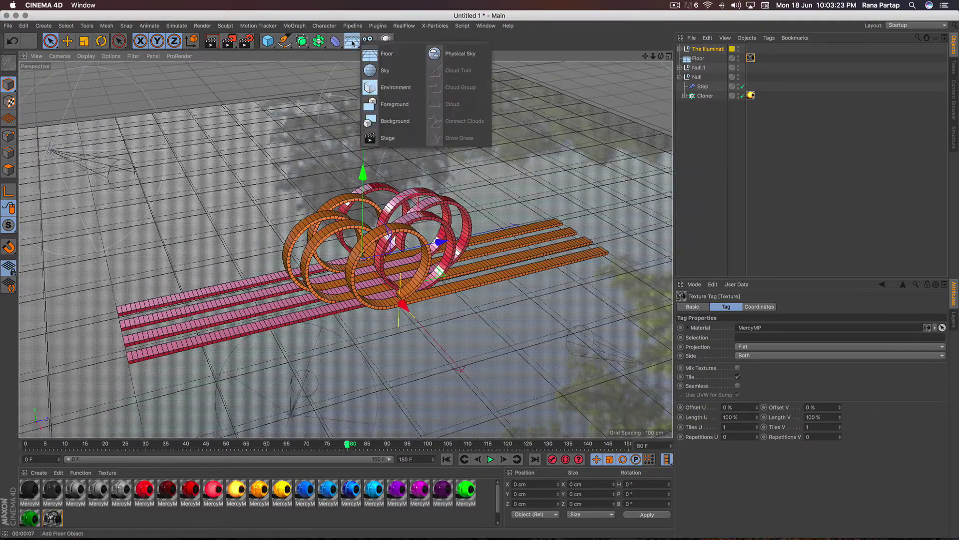
- Add a Sky object, move Floor above The Illuminati, and create a new Mat material
{"action": "left_click", "coordinate": [399, 72]}
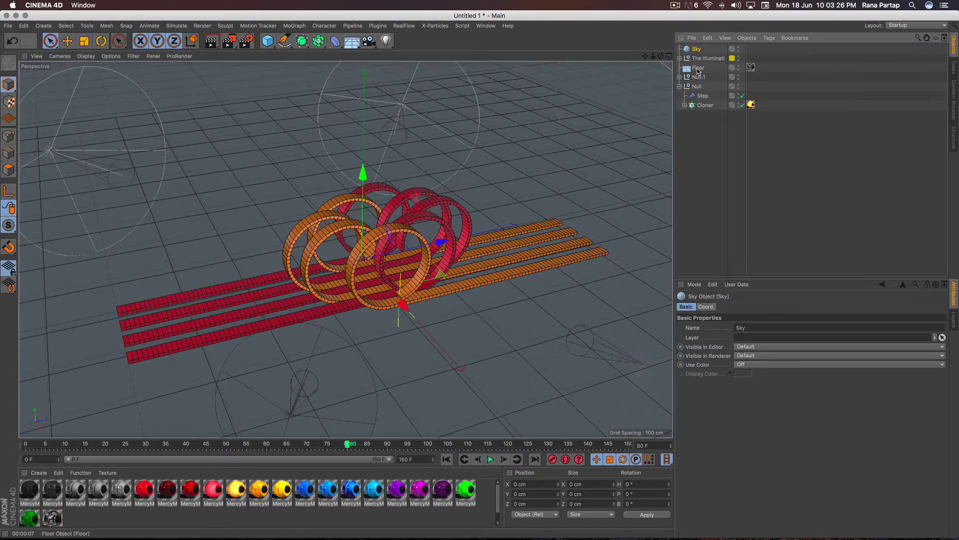
{"action": "left_click_drag", "start_coordinate": [701, 56], "coordinate": [698, 61]}
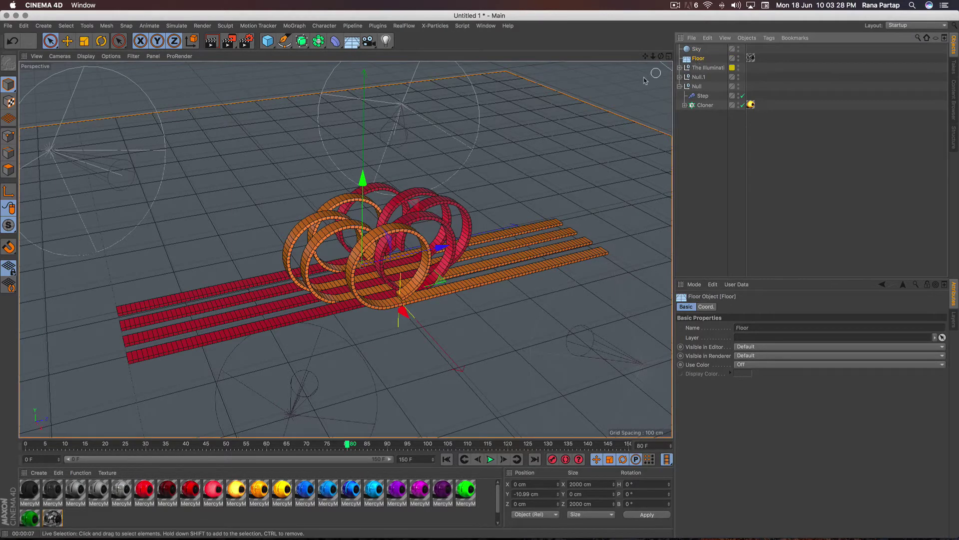
{"action": "left_click", "coordinate": [39, 473]}
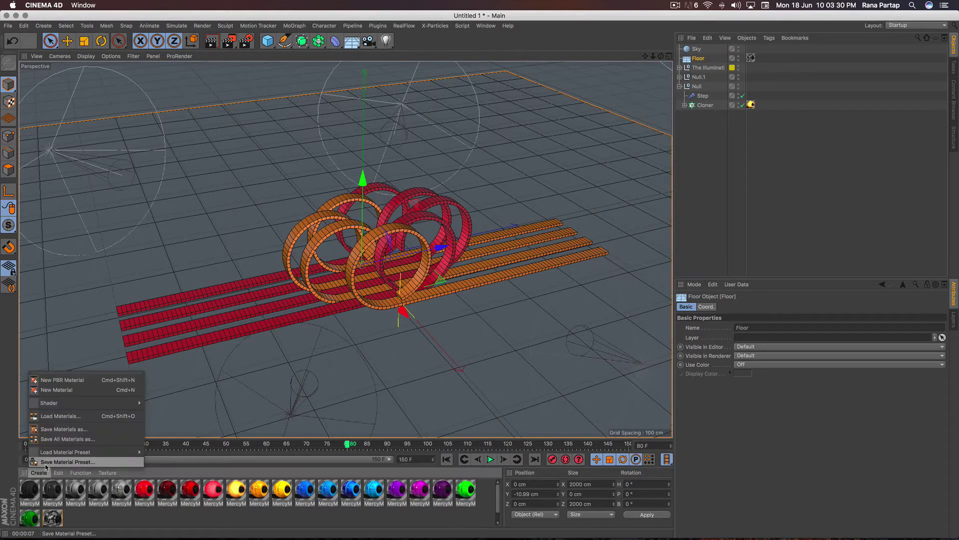
{"action": "left_click", "coordinate": [72, 394]}
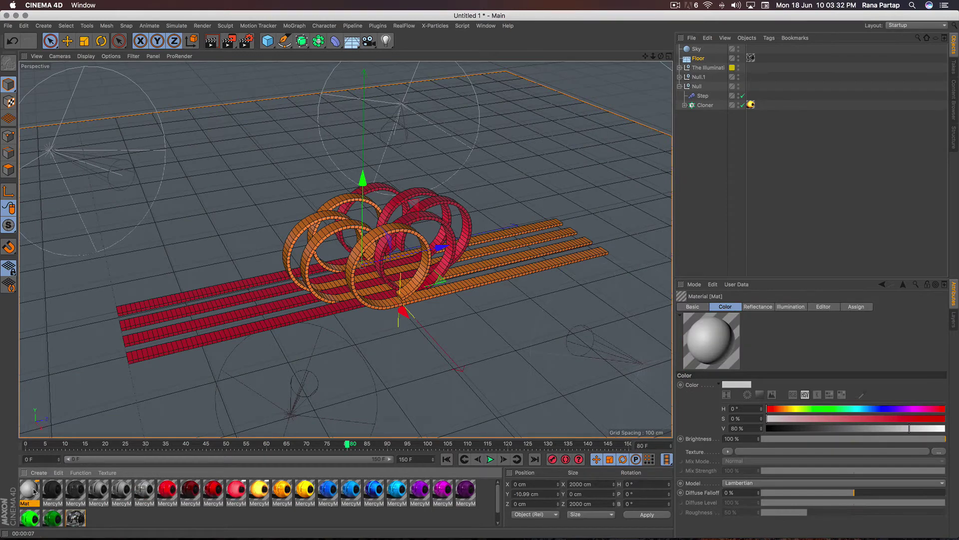
{"action": "double_click", "coordinate": [34, 491]}
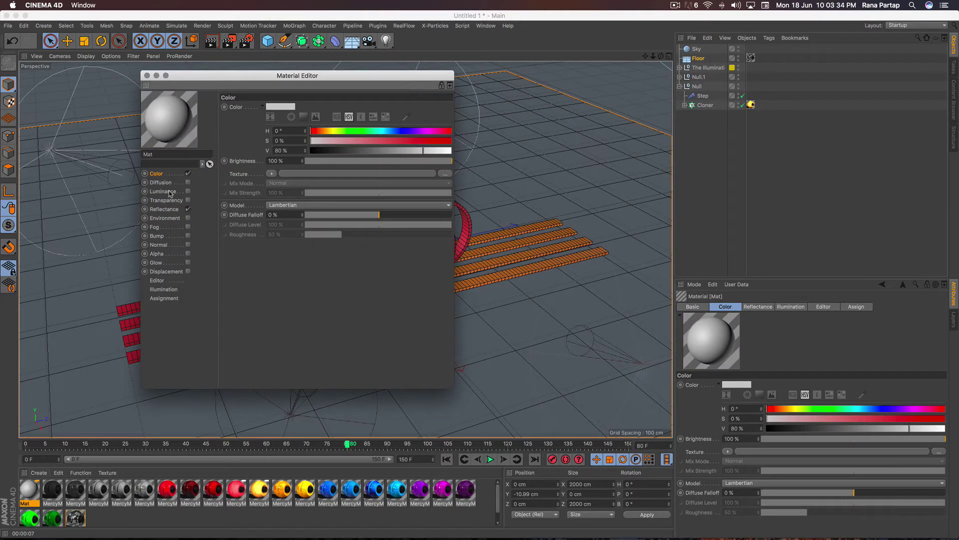
- Turn off the Mat material's reflectance and give its colour a Gradient with a white left stop
{"action": "left_click", "coordinate": [189, 209]}
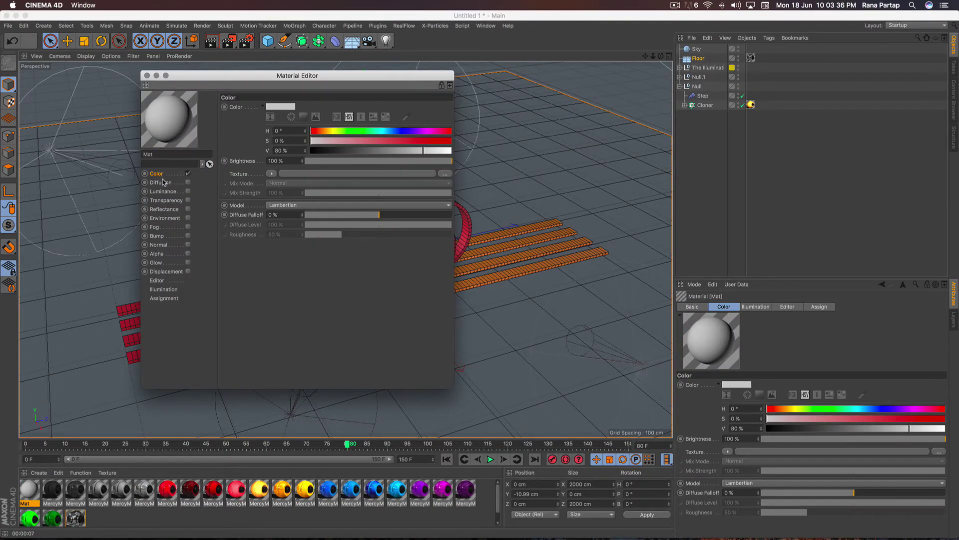
{"action": "left_click", "coordinate": [271, 174]}
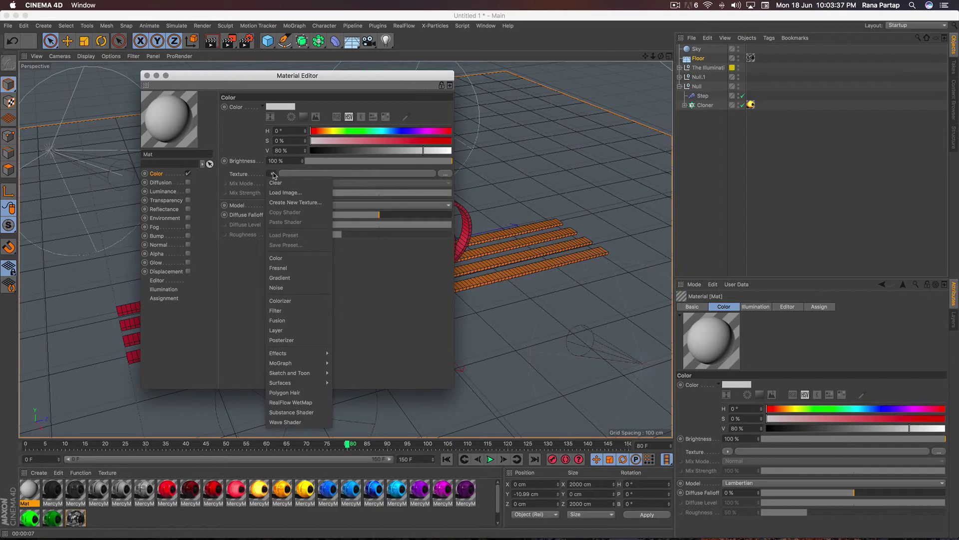
{"action": "left_click", "coordinate": [296, 279]}
{"action": "left_click", "coordinate": [325, 174]}
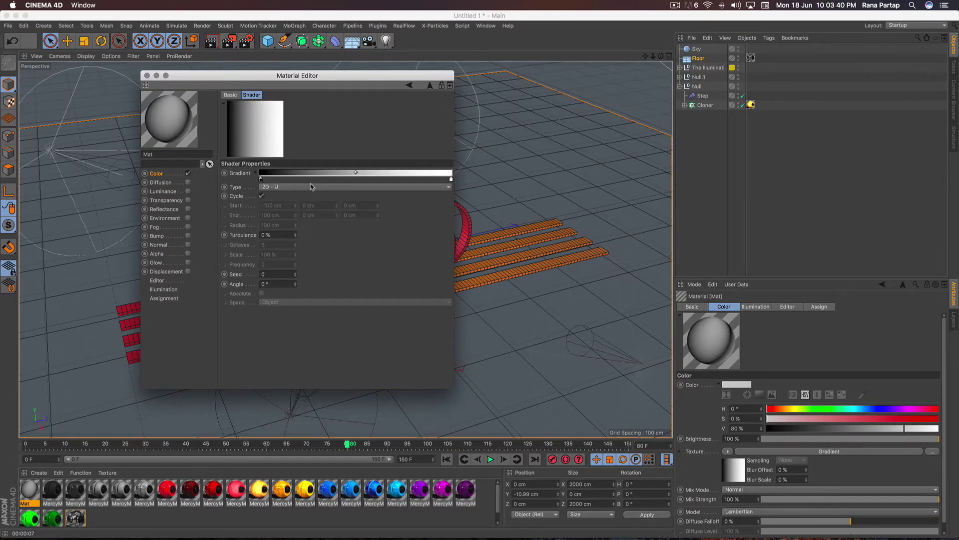
{"action": "double_click", "coordinate": [261, 179]}
{"action": "left_click_drag", "start_coordinate": [271, 200], "coordinate": [338, 204]}
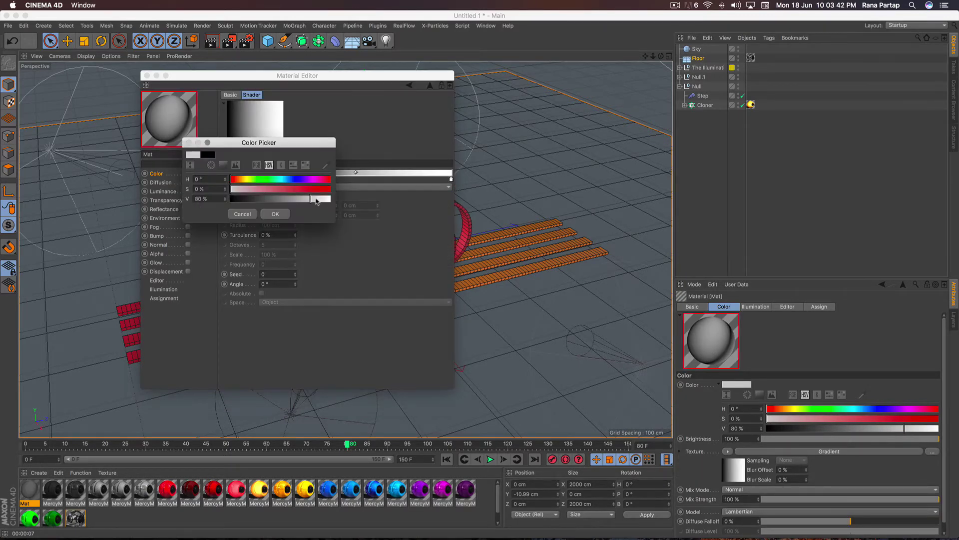
{"action": "left_click", "coordinate": [277, 215]}
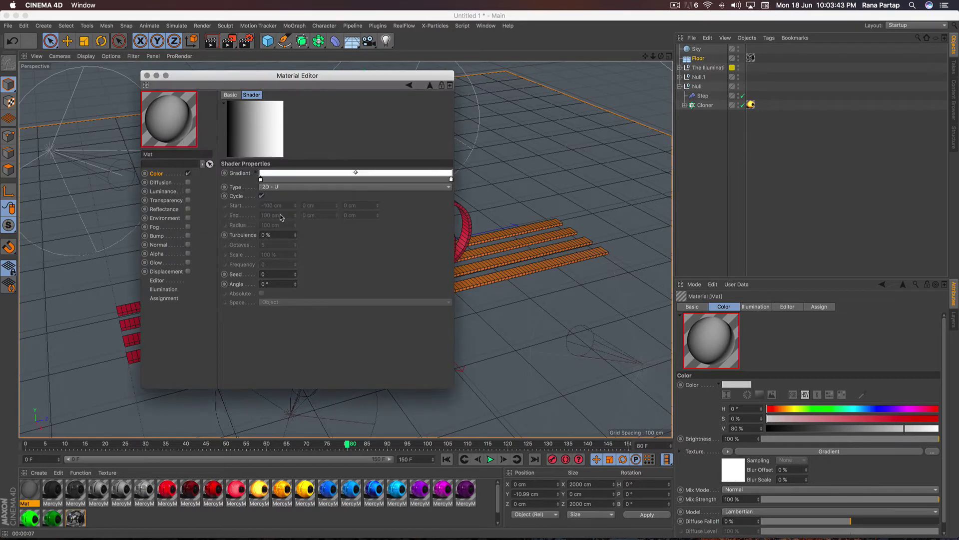
- Set the gradient's right stop to grey and its type to 2D - Circular
{"action": "double_click", "coordinate": [452, 180]}
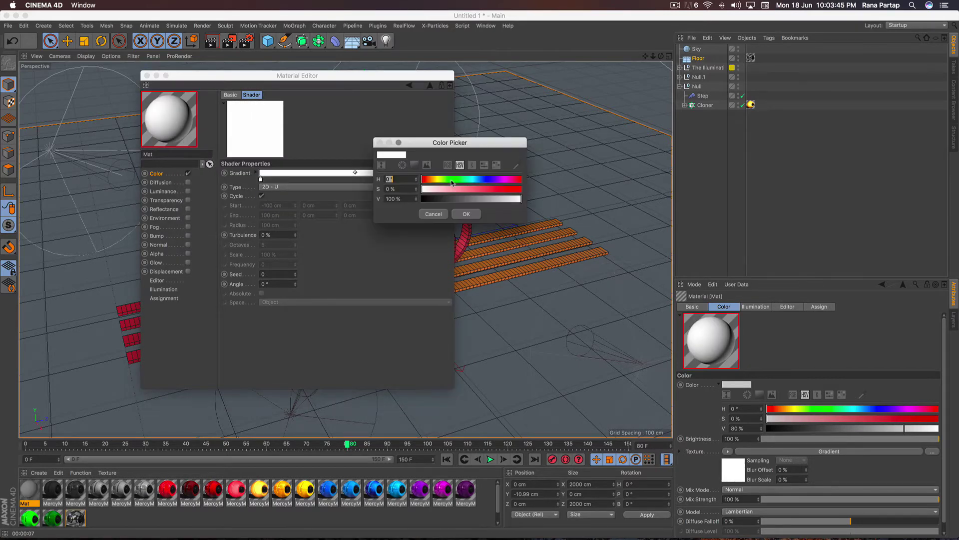
{"action": "left_click", "coordinate": [466, 213]}
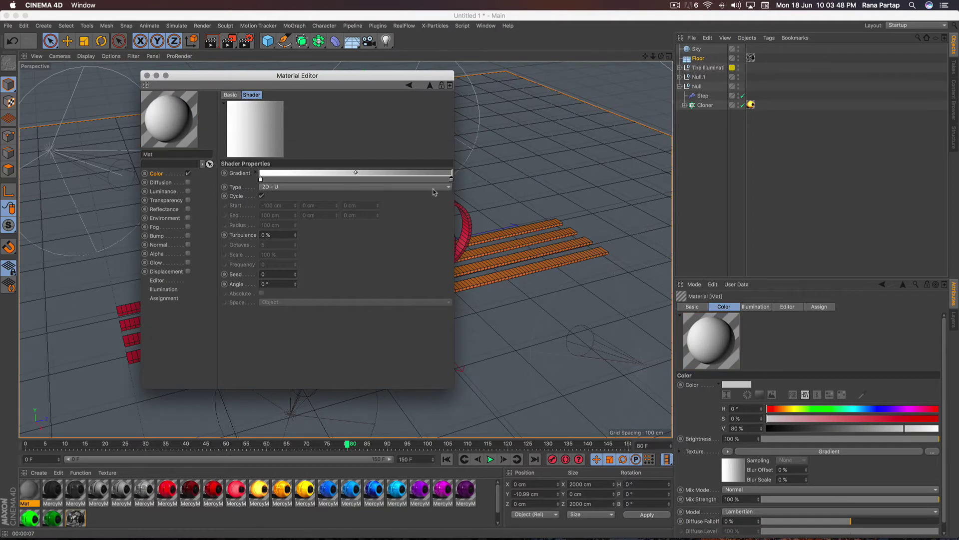
{"action": "left_click", "coordinate": [320, 187]}
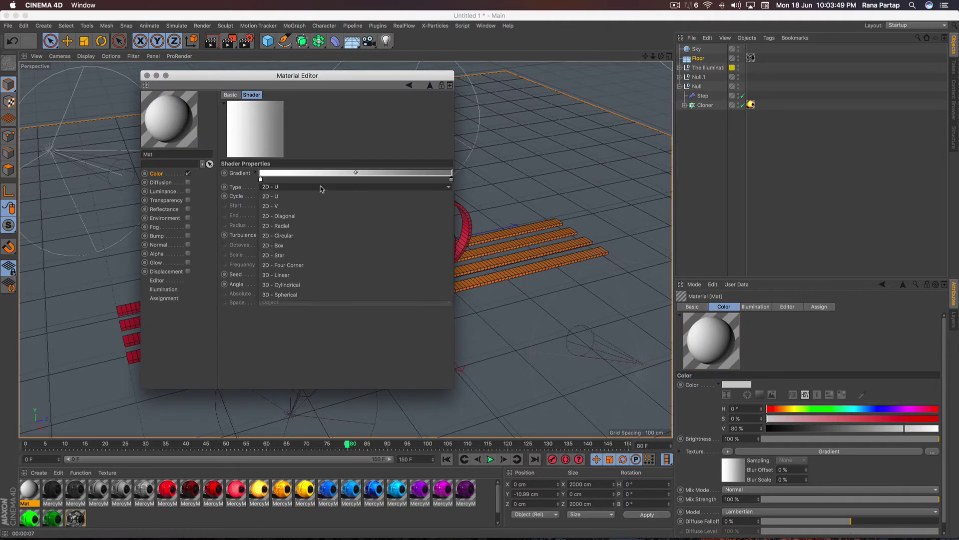
{"action": "left_click", "coordinate": [305, 235]}
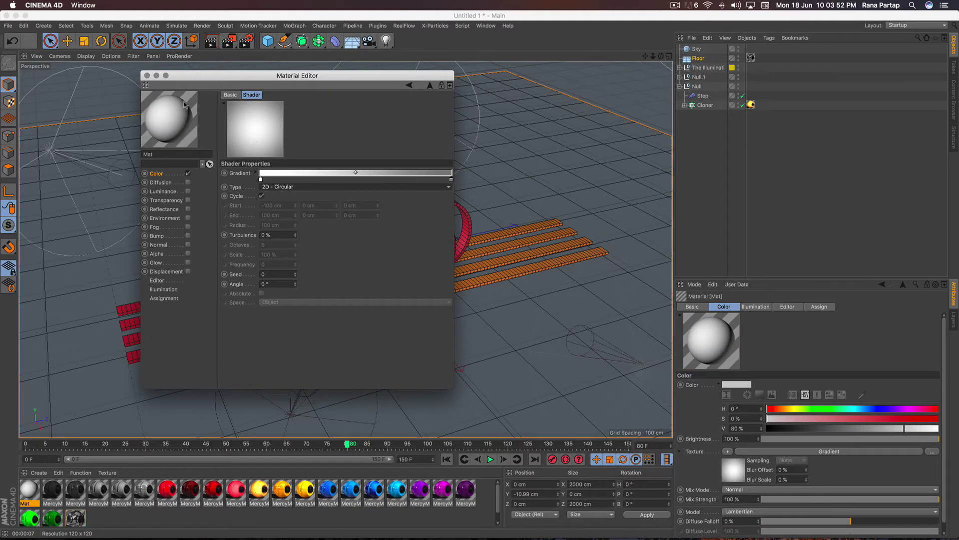
- Apply the Mat gradient material to the Sky and copy its texture tag onto the Floor
{"action": "left_click", "coordinate": [146, 76]}
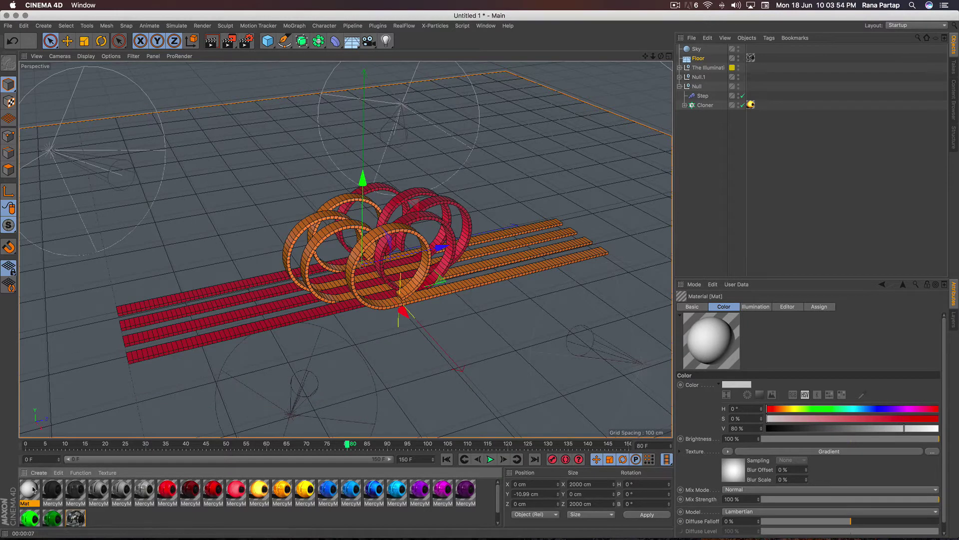
{"action": "left_click_drag", "start_coordinate": [91, 474], "coordinate": [568, 170]}
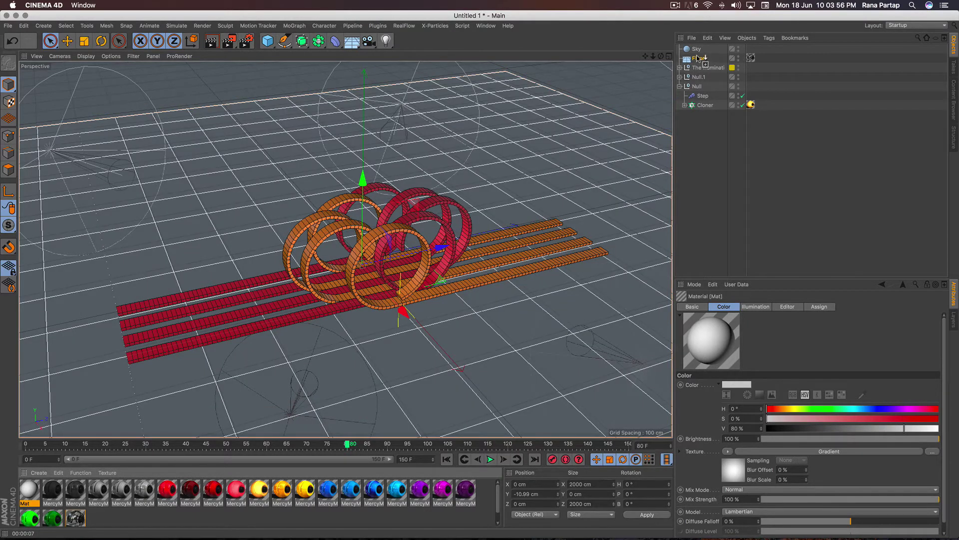
{"action": "left_click_drag", "start_coordinate": [698, 58], "coordinate": [700, 59]}
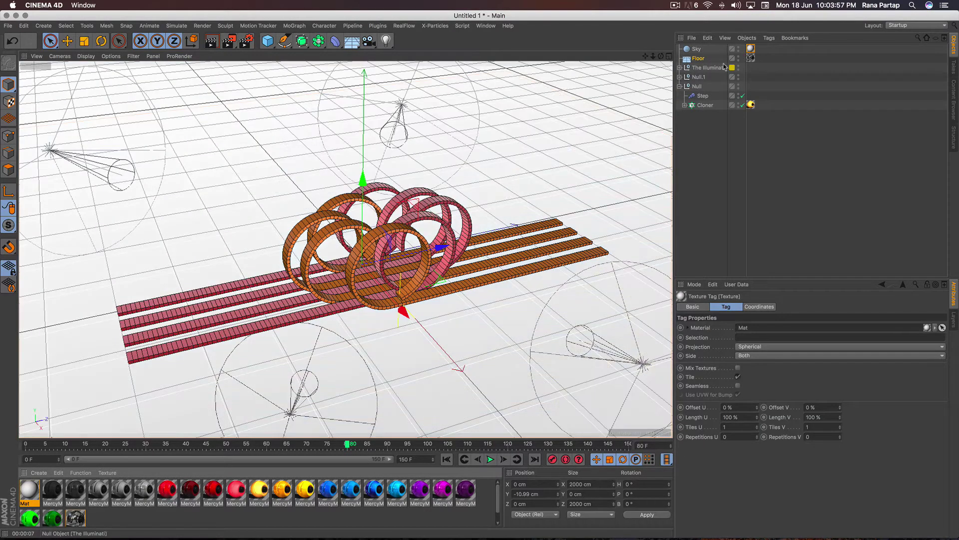
{"action": "key", "text": "Delete"}
{"action": "left_click", "coordinate": [751, 50]}
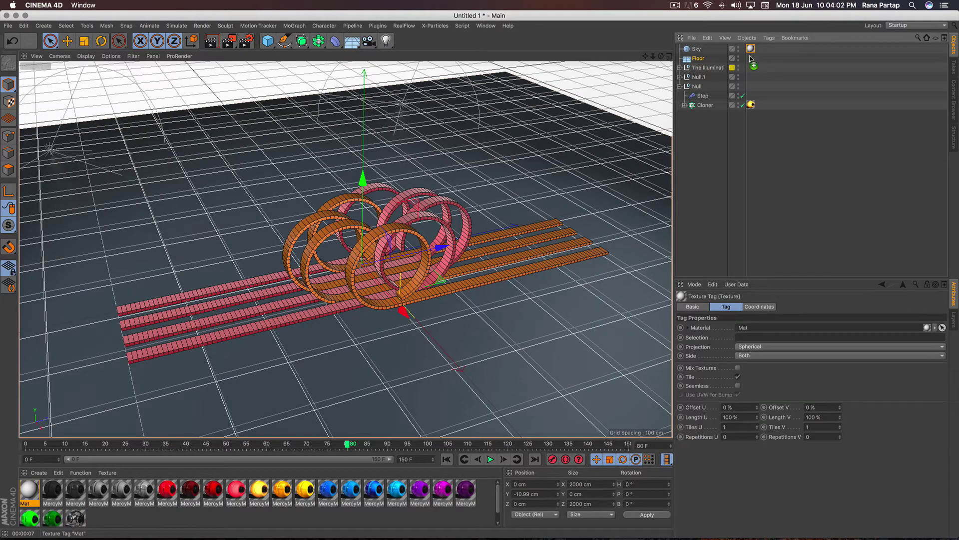
{"action": "left_click_drag", "start_coordinate": [749, 59], "coordinate": [750, 58], "text": "ctrl"}
- Select the Floor and render the viewport to check the pale gradient backdrop
{"action": "left_click", "coordinate": [698, 58]}
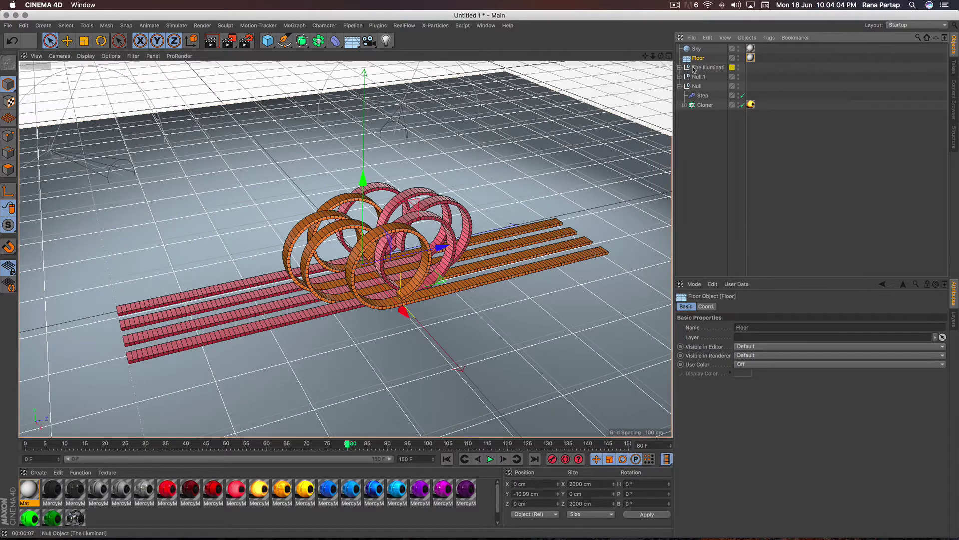
{"action": "left_click", "coordinate": [211, 41]}
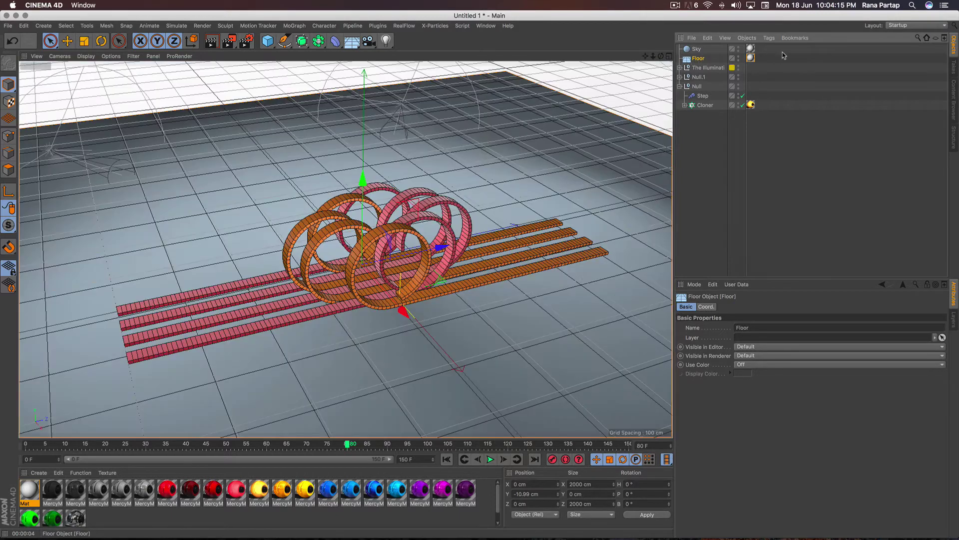
{"action": "left_click", "coordinate": [769, 38]}
{"action": "mouse_move", "coordinate": [794, 52]}
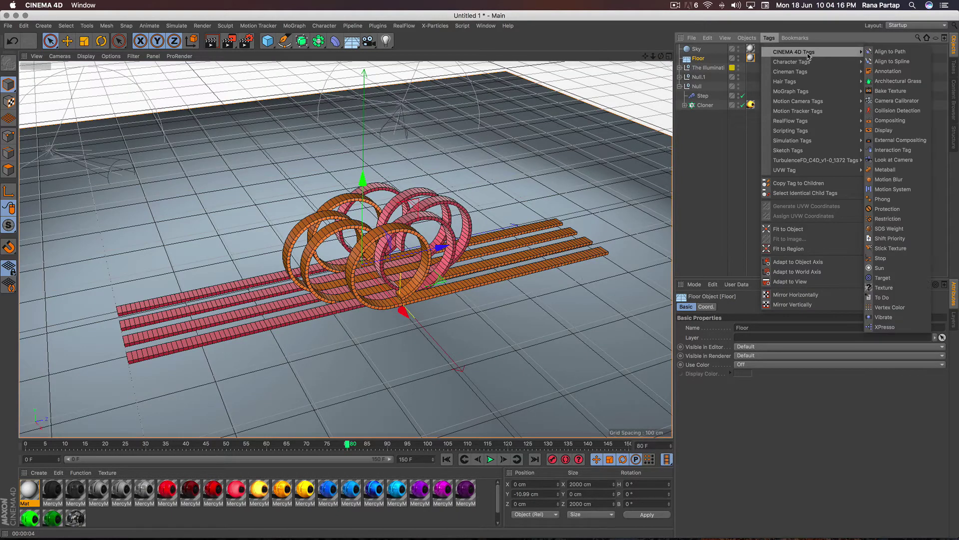
- Give the Floor a Compositing tag with Compositing Background on, and preview the render
{"action": "left_click", "coordinate": [915, 122]}
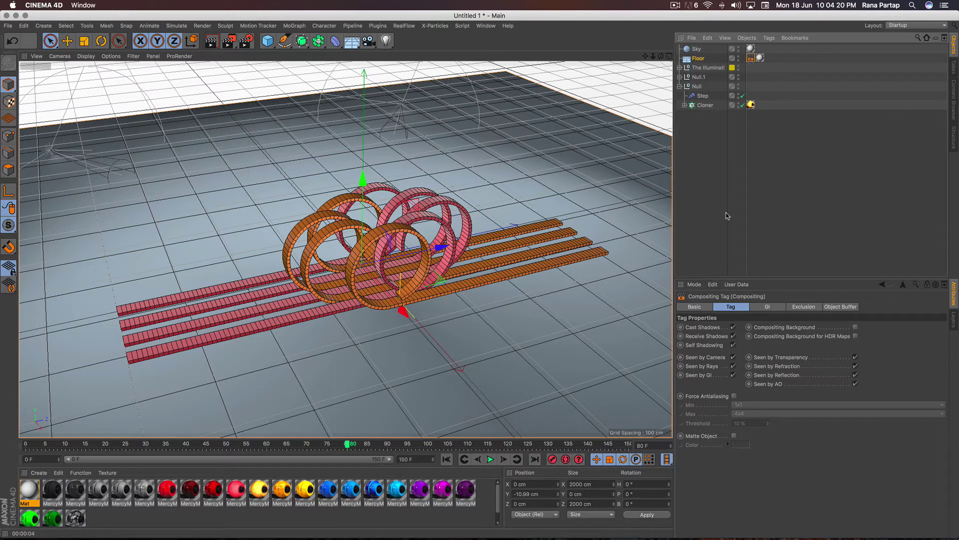
{"action": "left_click", "coordinate": [733, 310]}
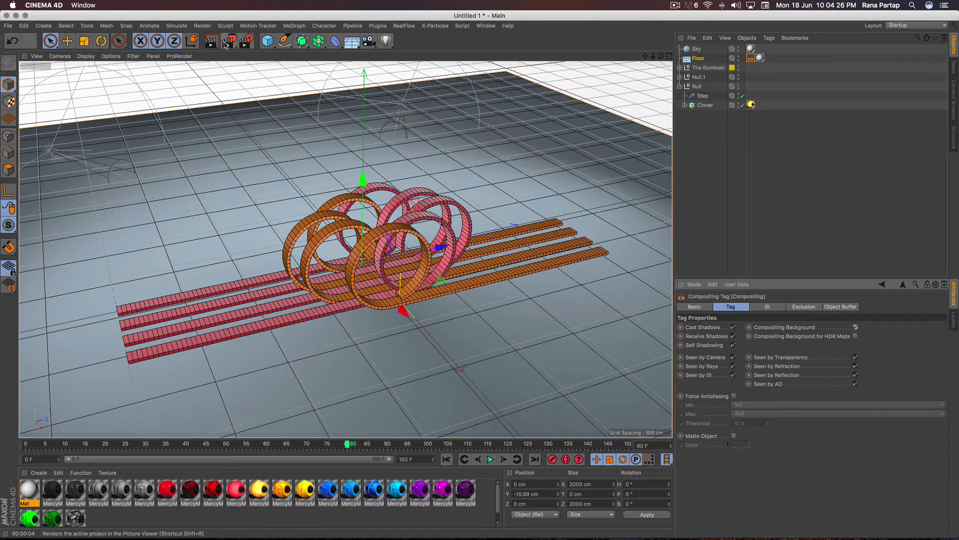
{"action": "key", "text": "alt+r"}
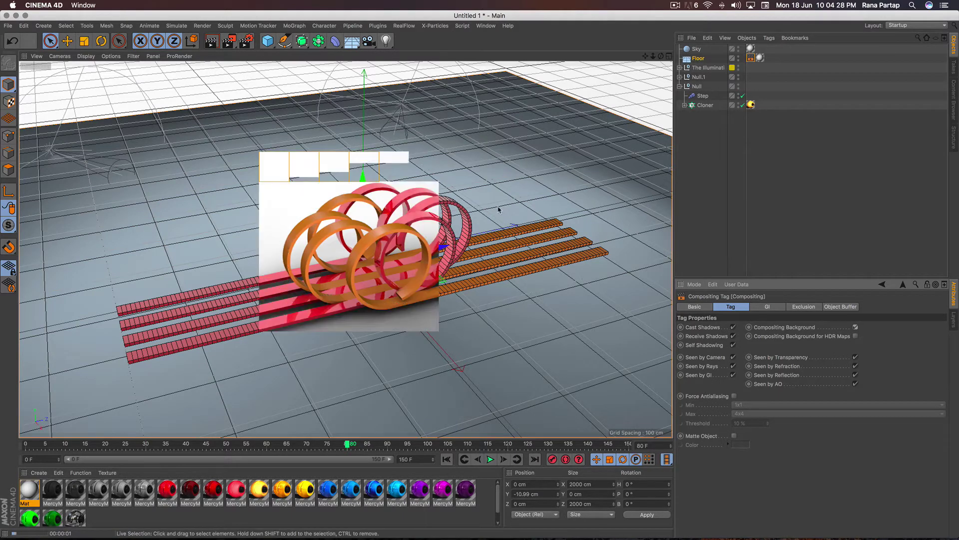
{"action": "scroll", "coordinate": [500, 202], "scroll_direction": "up", "scroll_amount": 2}
{"action": "scroll", "coordinate": [500, 203], "scroll_direction": "up", "scroll_amount": 2}
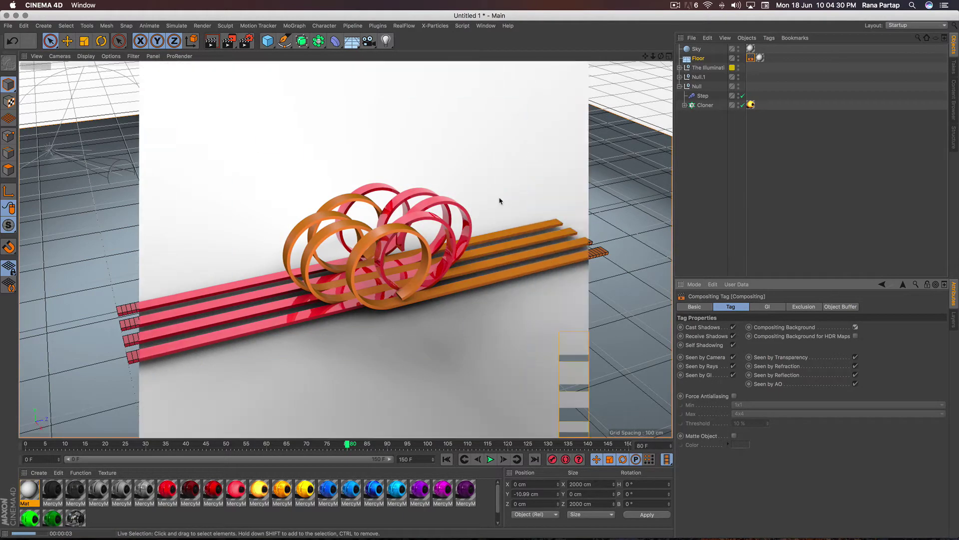
{"action": "scroll", "coordinate": [499, 200], "scroll_direction": "up", "scroll_amount": 2}
{"action": "scroll", "coordinate": [499, 199], "scroll_direction": "up", "scroll_amount": 2}
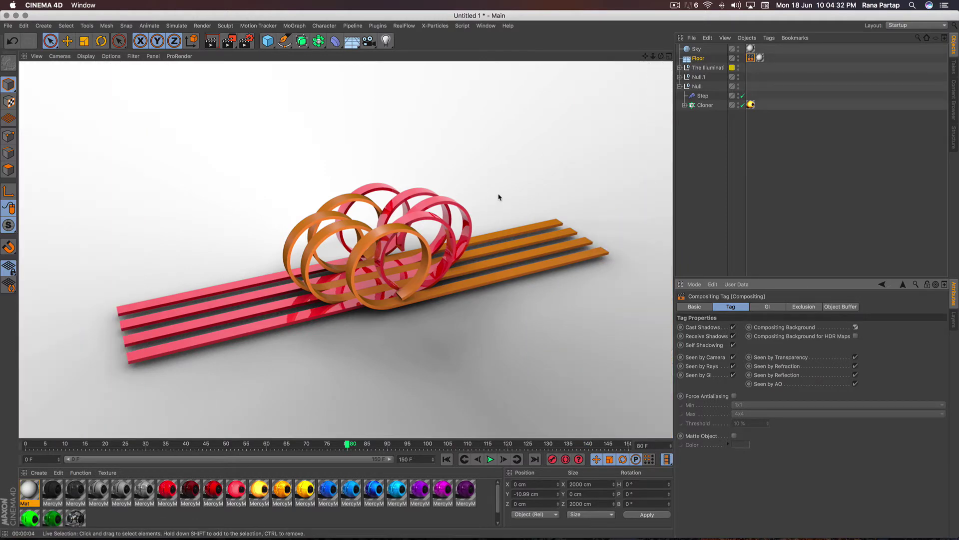
- Play the animation twice from frame 0, then render the viewport
{"action": "left_click", "coordinate": [446, 458]}
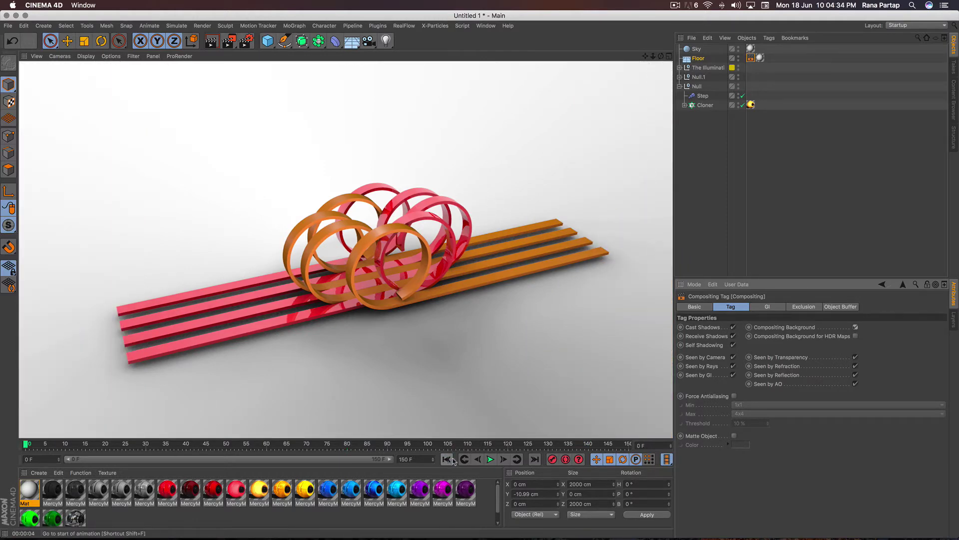
{"action": "left_click", "coordinate": [490, 459]}
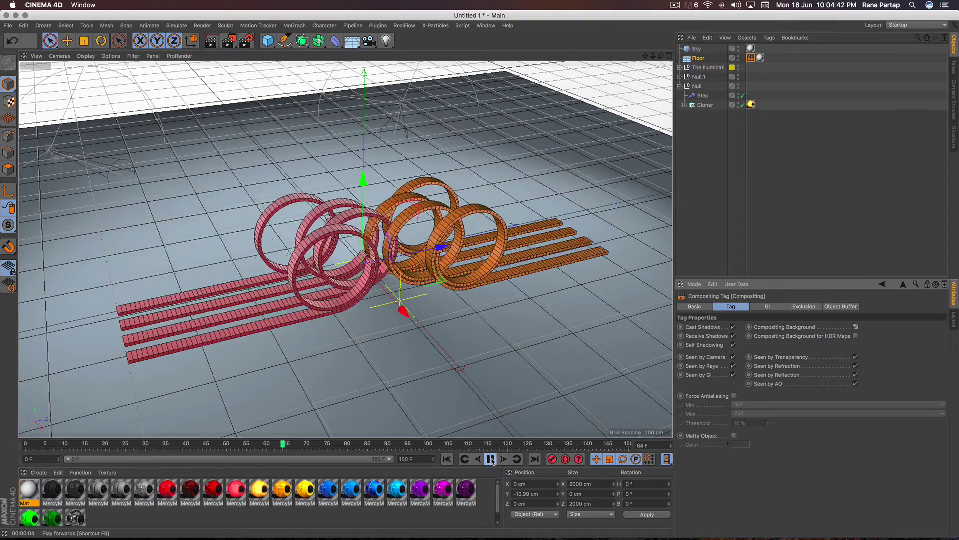
{"action": "left_click", "coordinate": [491, 459]}
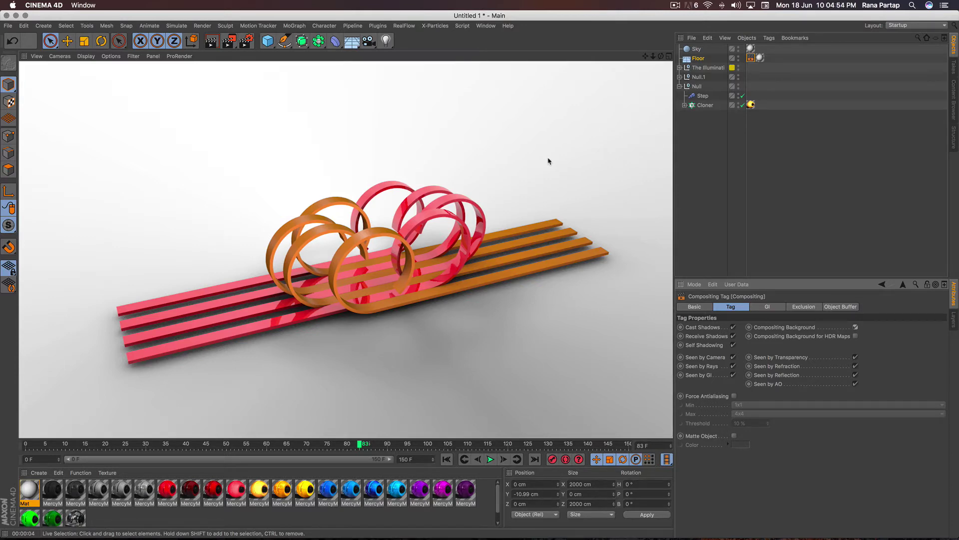
{"action": "left_click", "coordinate": [447, 459]}
{"action": "left_click", "coordinate": [490, 459]}
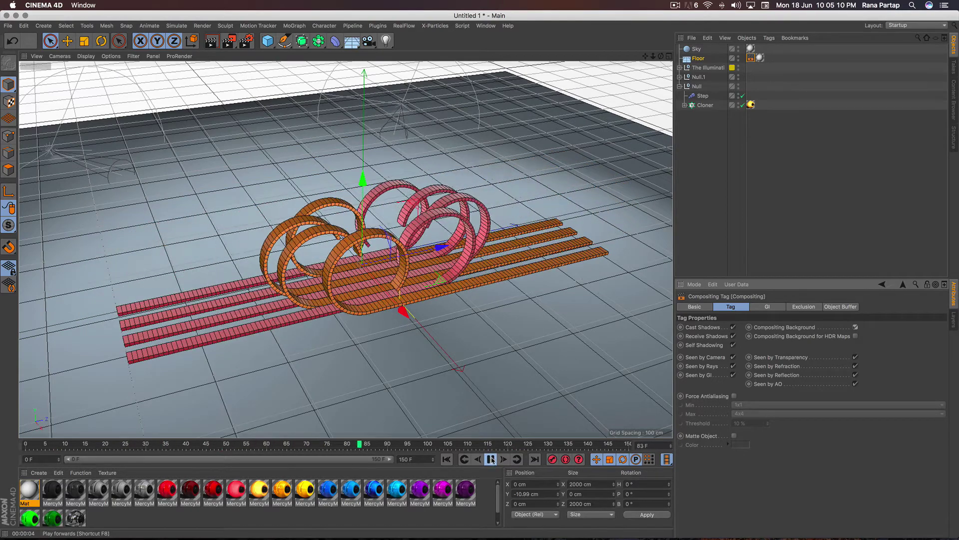
{"action": "left_click", "coordinate": [491, 461]}
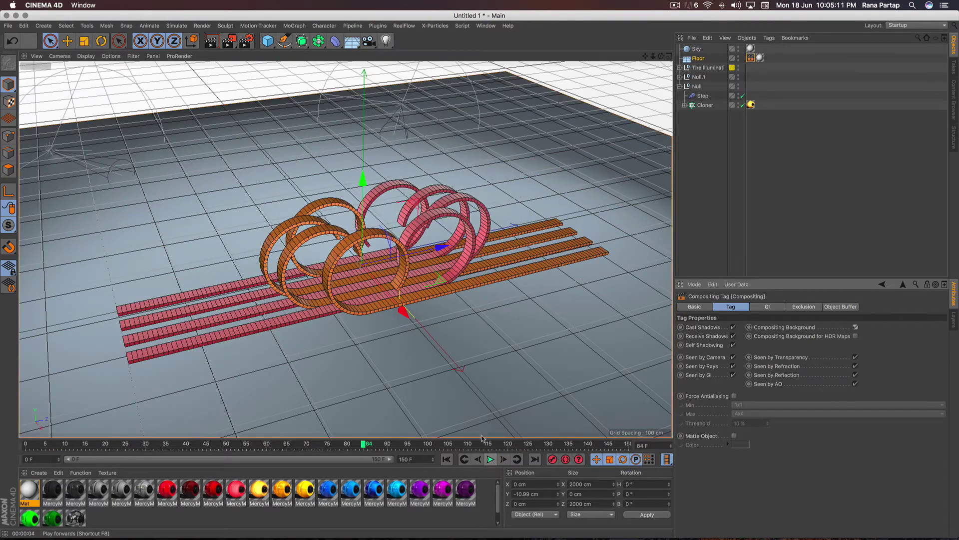
{"action": "left_click", "coordinate": [211, 41]}
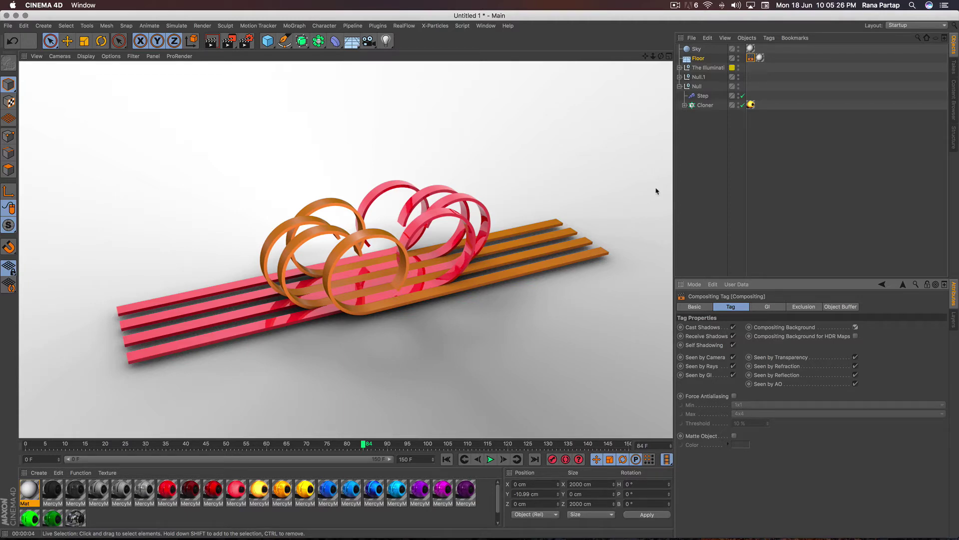
- Group Null.1 and Null under a new null with Group Objects
{"action": "left_click", "coordinate": [447, 459]}
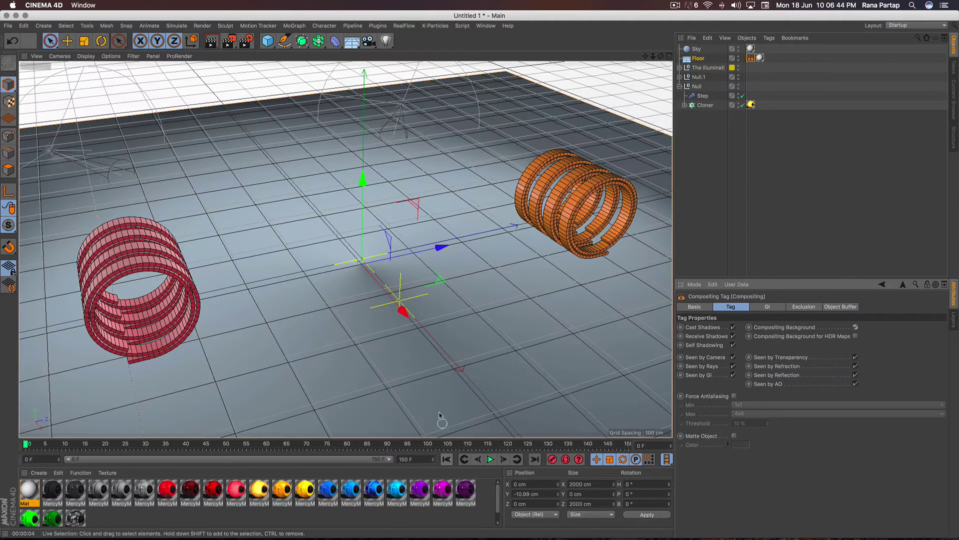
{"action": "left_click", "coordinate": [679, 86]}
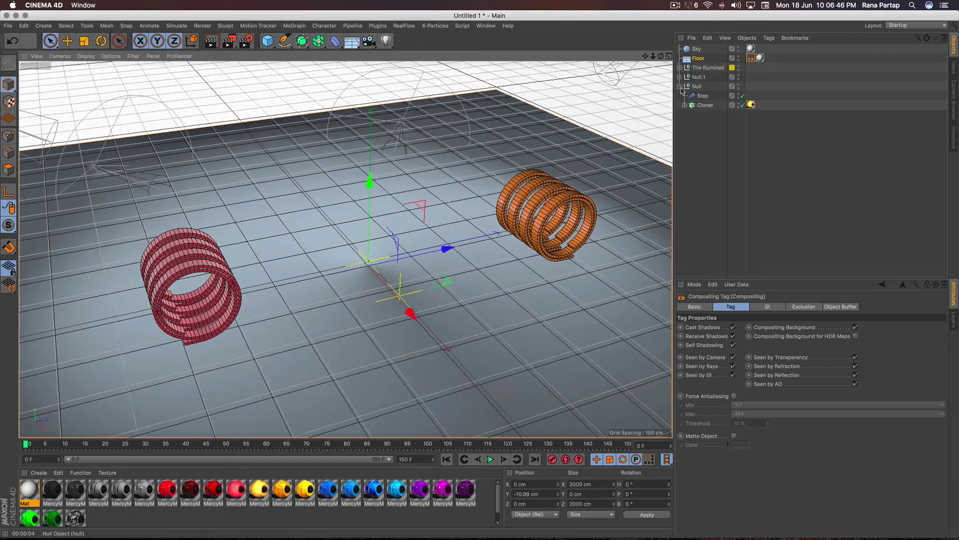
{"action": "left_click", "coordinate": [698, 77]}
{"action": "left_click", "coordinate": [698, 85], "text": "shift"}
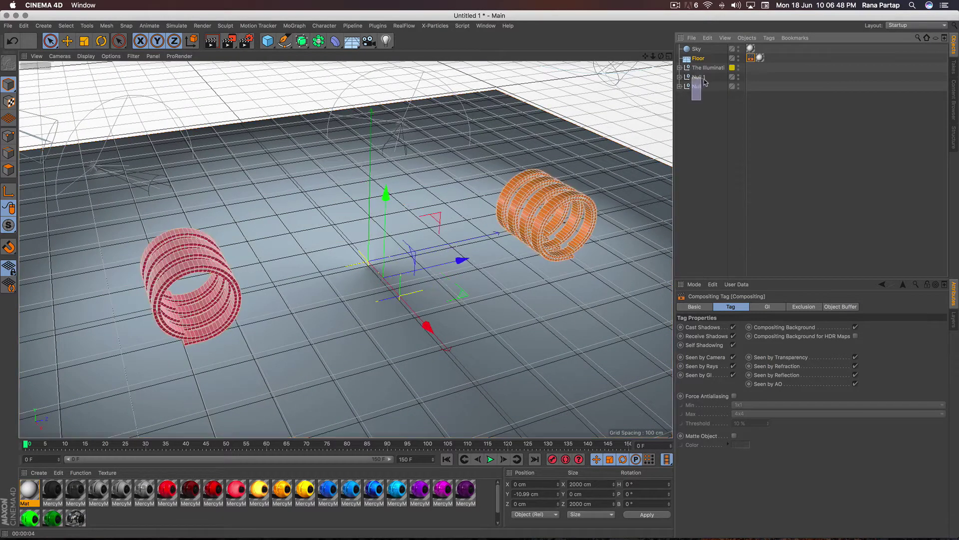
{"action": "right_click", "coordinate": [700, 80]}
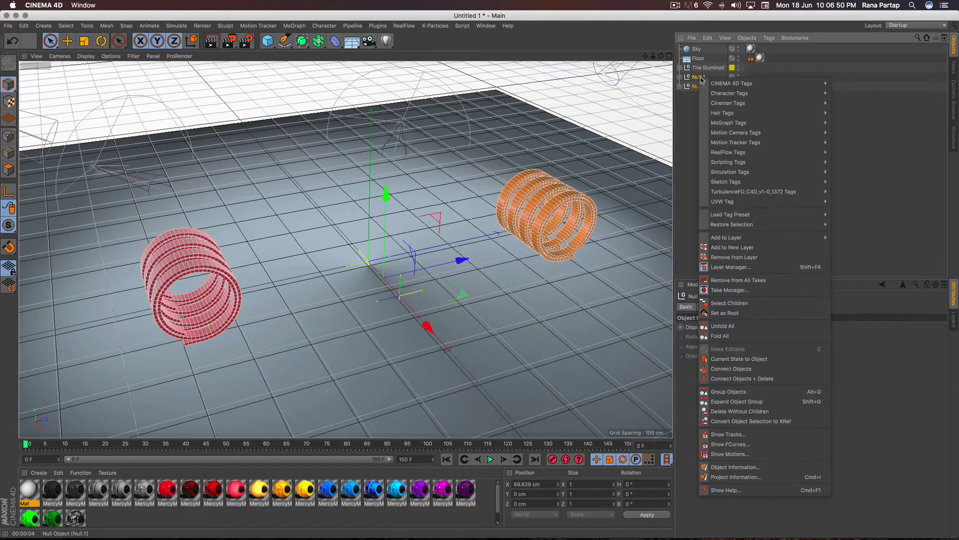
{"action": "left_click", "coordinate": [754, 391]}
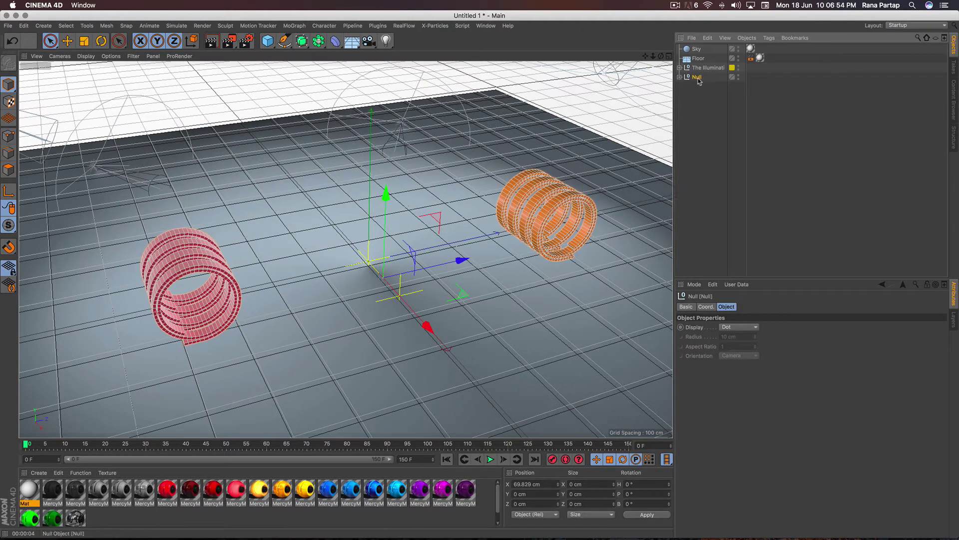
- Duplicate the spring group using Edit > Copy and Paste
{"action": "left_click", "coordinate": [708, 38]}
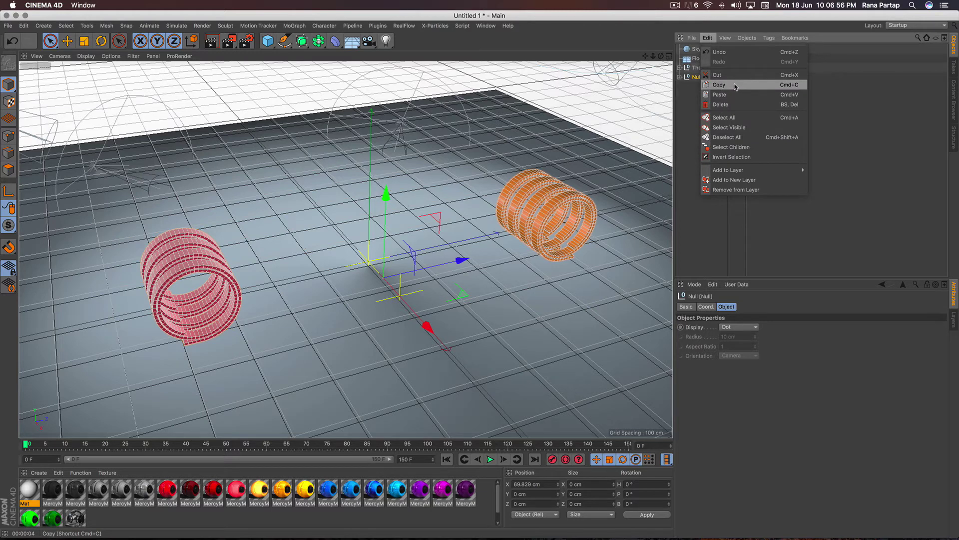
{"action": "left_click", "coordinate": [734, 86]}
{"action": "left_click", "coordinate": [707, 38]}
{"action": "left_click", "coordinate": [733, 95]}
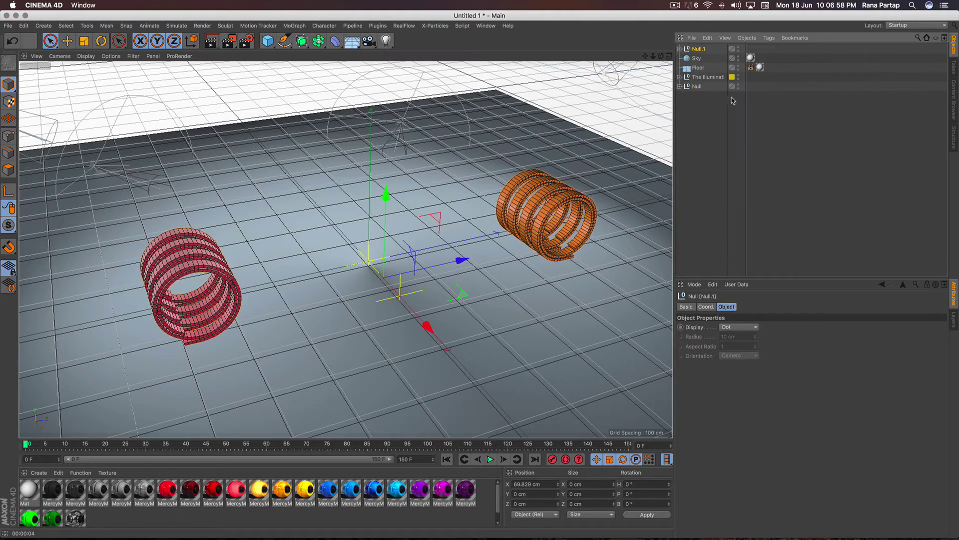
- Rotate the original Null group to -180° pitch to flip its strip set
{"action": "left_click", "coordinate": [697, 87]}
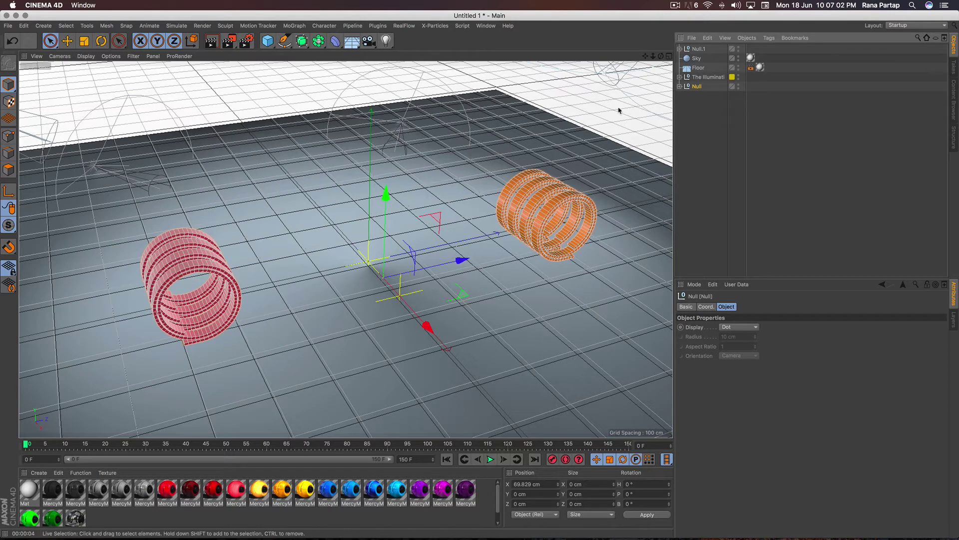
{"action": "key", "text": "r"}
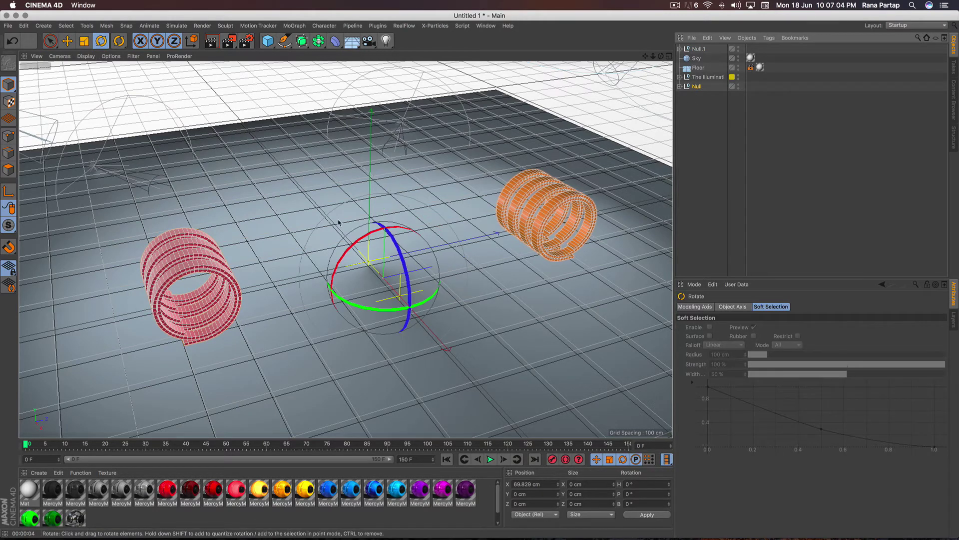
{"action": "mouse_move", "coordinate": [338, 222]}
{"action": "left_mouse_down"}
{"action": "mouse_move", "coordinate": [425, 222]}
{"action": "mouse_move", "coordinate": [429, 314]}
{"action": "left_mouse_up"}
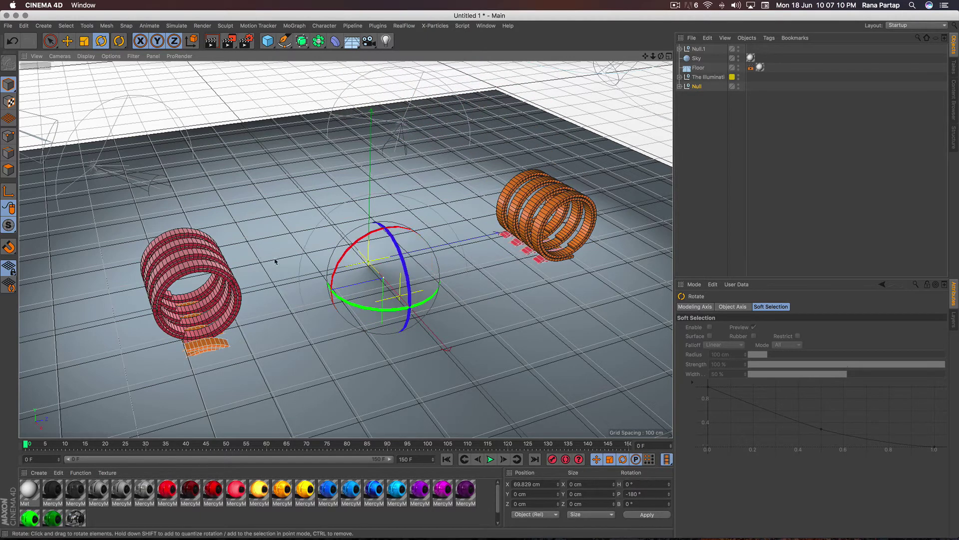
{"action": "left_click", "coordinate": [50, 41]}
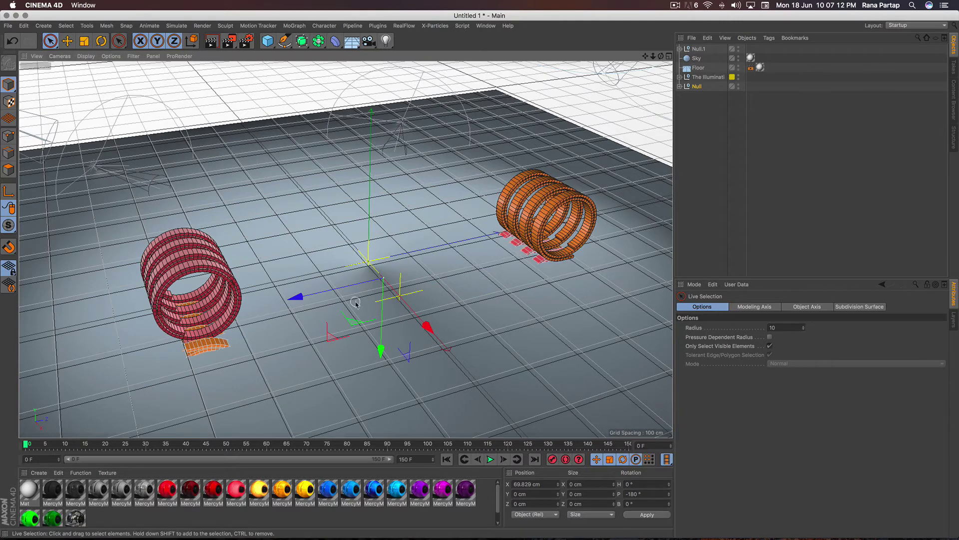
{"action": "middle_click_drag", "start_coordinate": [356, 304], "coordinate": [351, 292], "text": "alt"}
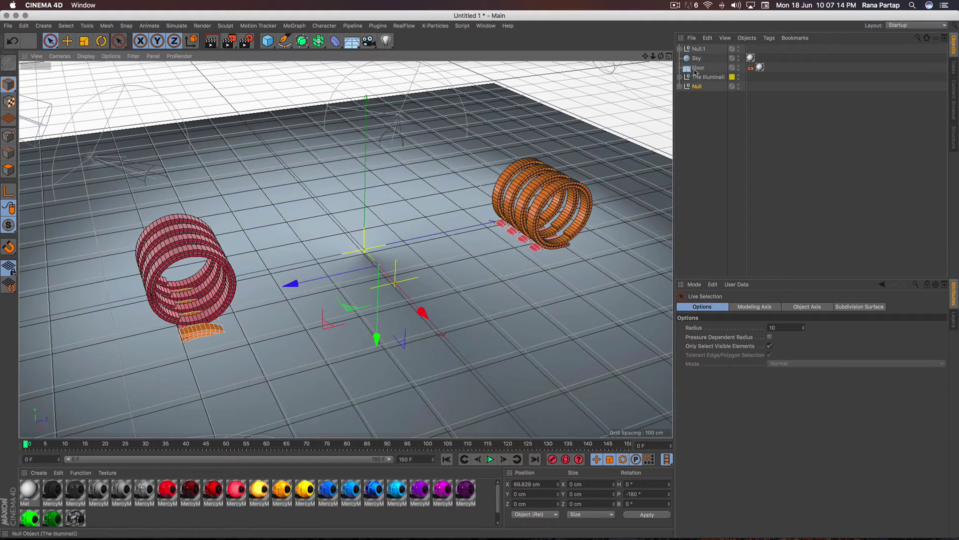
- Select both spring groups and raise them to about 141 cm on Y
{"action": "left_click_drag", "start_coordinate": [694, 59], "coordinate": [700, 60]}
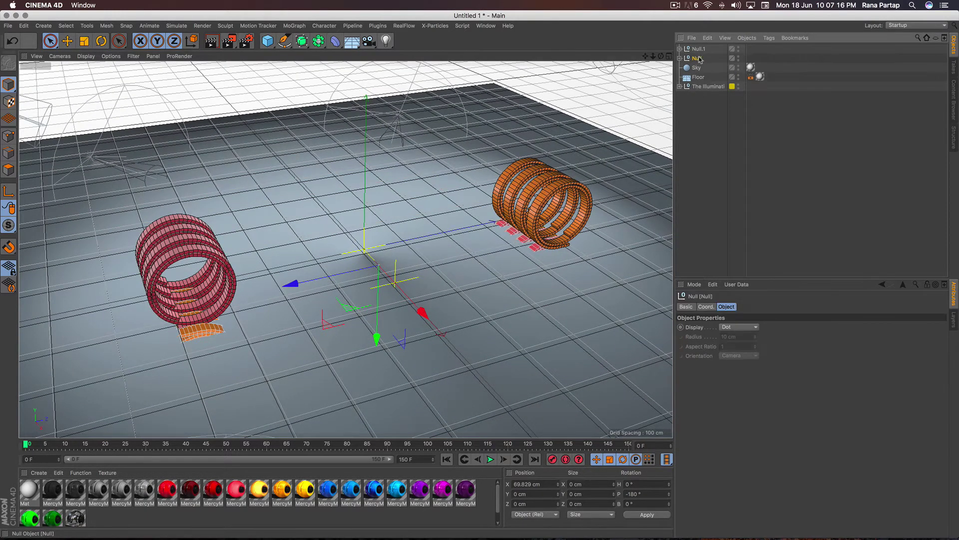
{"action": "left_click", "coordinate": [698, 50], "text": "shift"}
{"action": "left_click_drag", "start_coordinate": [380, 183], "coordinate": [381, 115]}
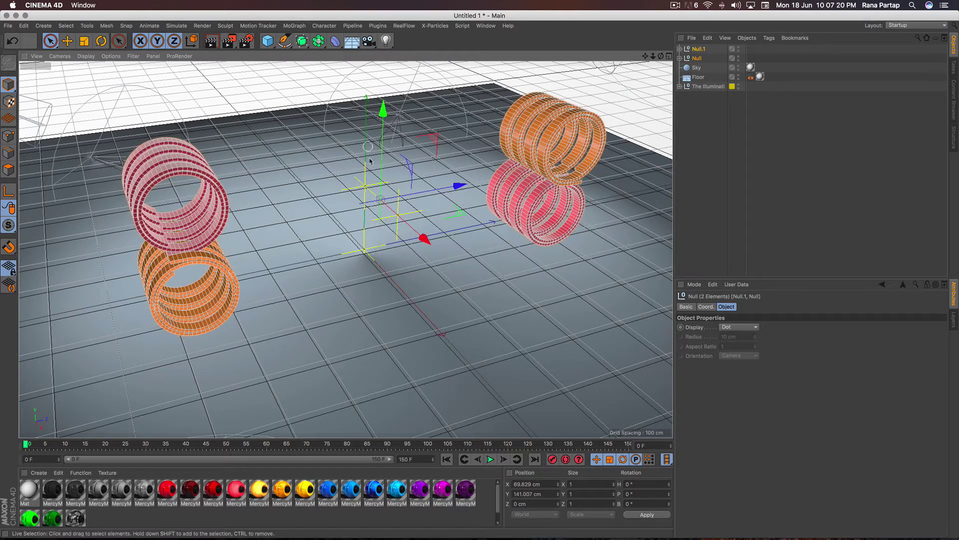
- Play the animation and stop at frame 58 to check the mirrored coils
{"action": "left_click", "coordinate": [491, 459]}
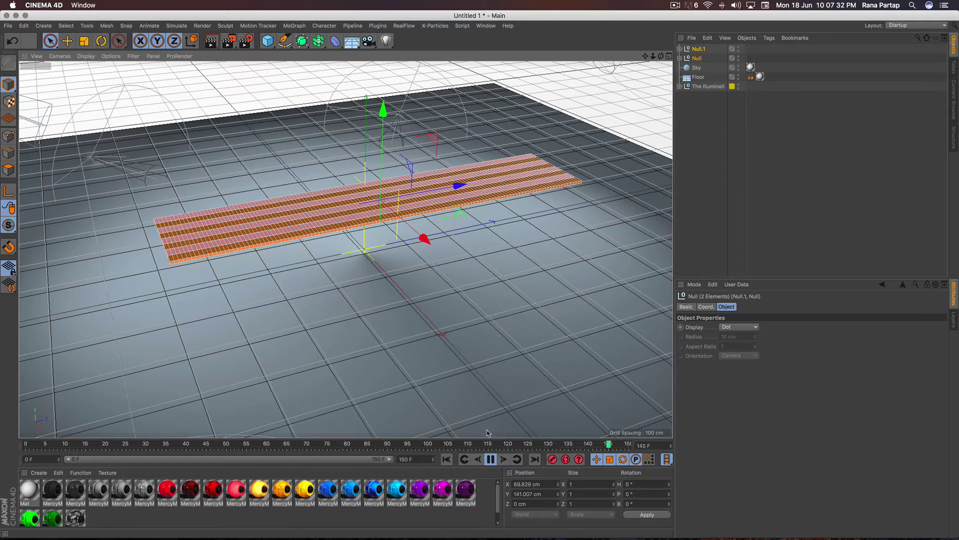
{"action": "left_click", "coordinate": [490, 459]}
{"action": "scroll", "coordinate": [375, 222], "scroll_direction": "up", "scroll_amount": 2}
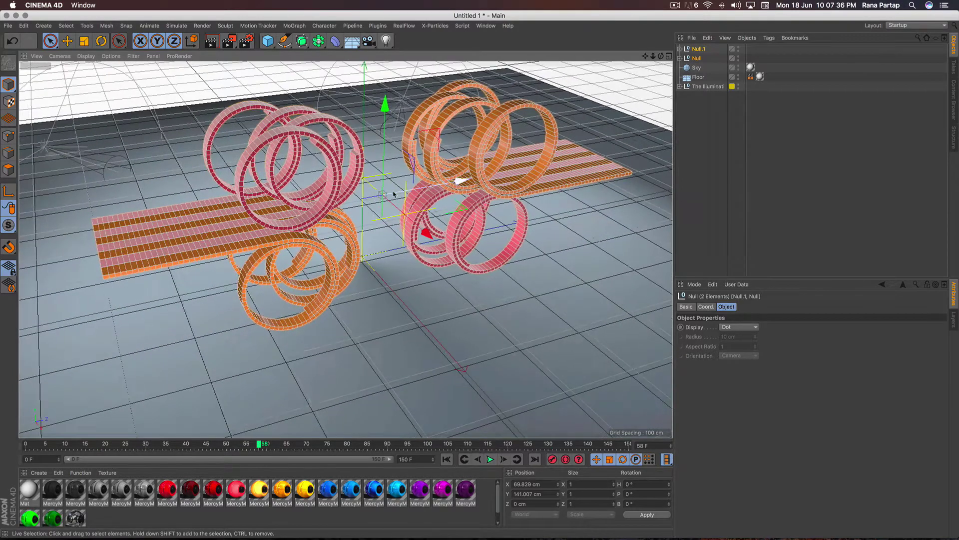
{"action": "scroll", "coordinate": [375, 222], "scroll_direction": "up", "scroll_amount": 2}
{"action": "scroll", "coordinate": [374, 221], "scroll_direction": "up", "scroll_amount": 2}
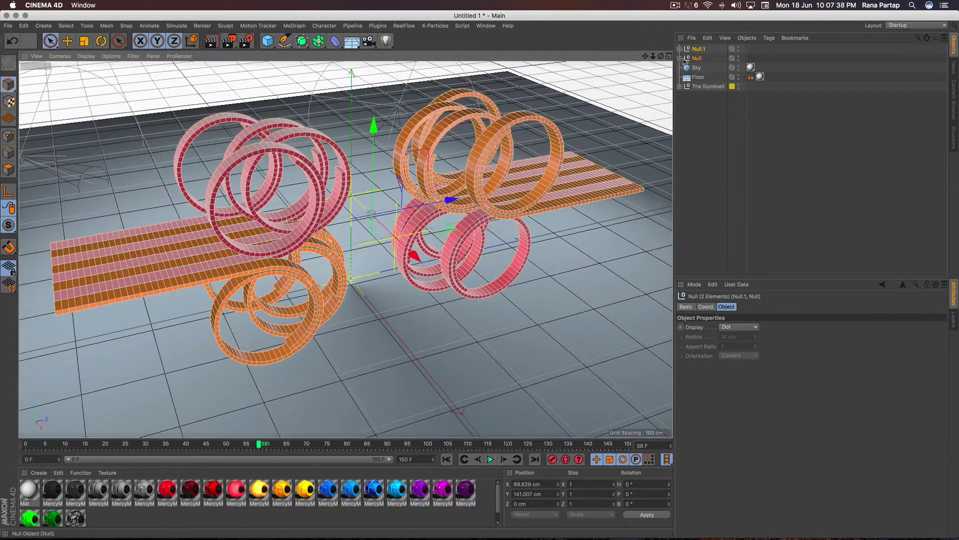
- Select Null.1 alone and nudge its Coord. P.Y value to 147.007 cm
{"action": "left_click", "coordinate": [699, 50]}
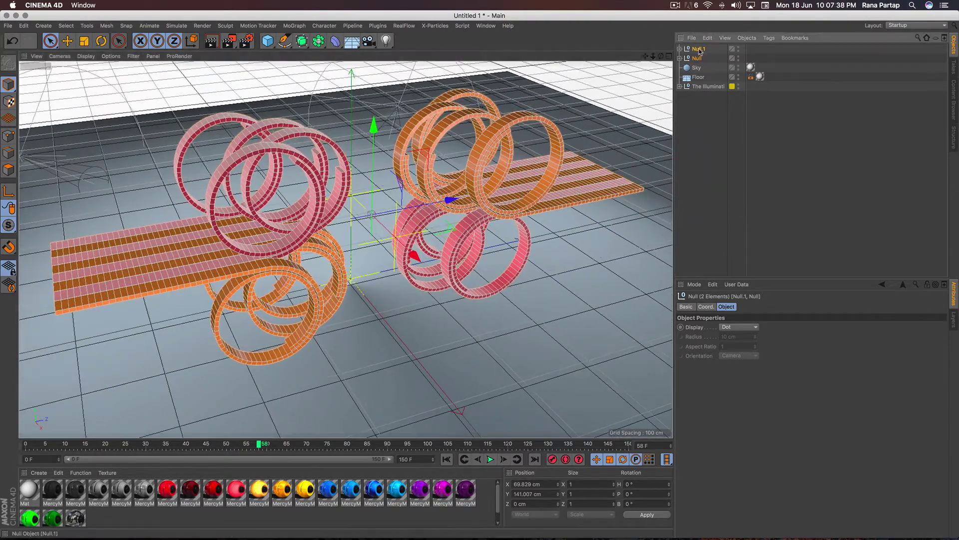
{"action": "left_click", "coordinate": [706, 306]}
{"action": "left_click", "coordinate": [736, 340]}
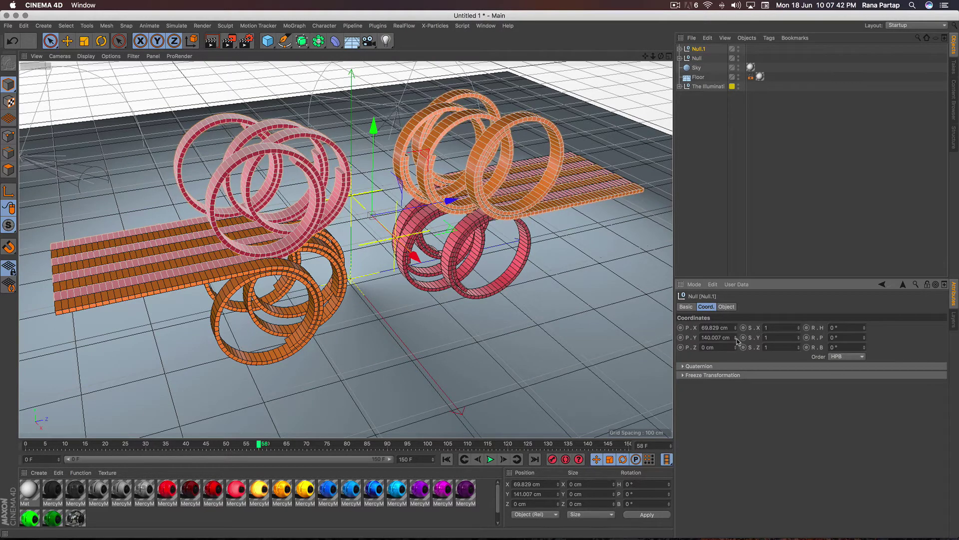
{"action": "left_click", "coordinate": [736, 336]}
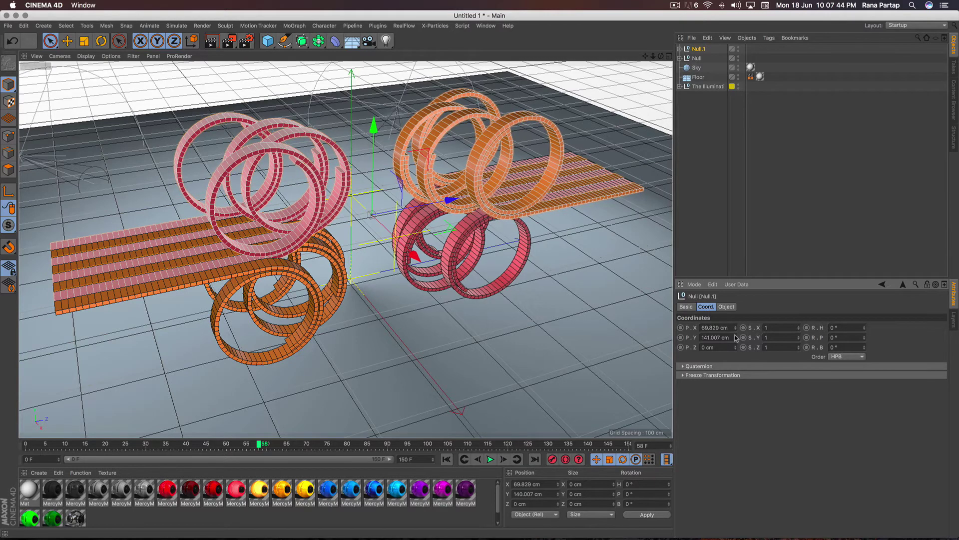
{"action": "left_click", "coordinate": [735, 336]}
{"action": "left_click", "coordinate": [736, 336]}
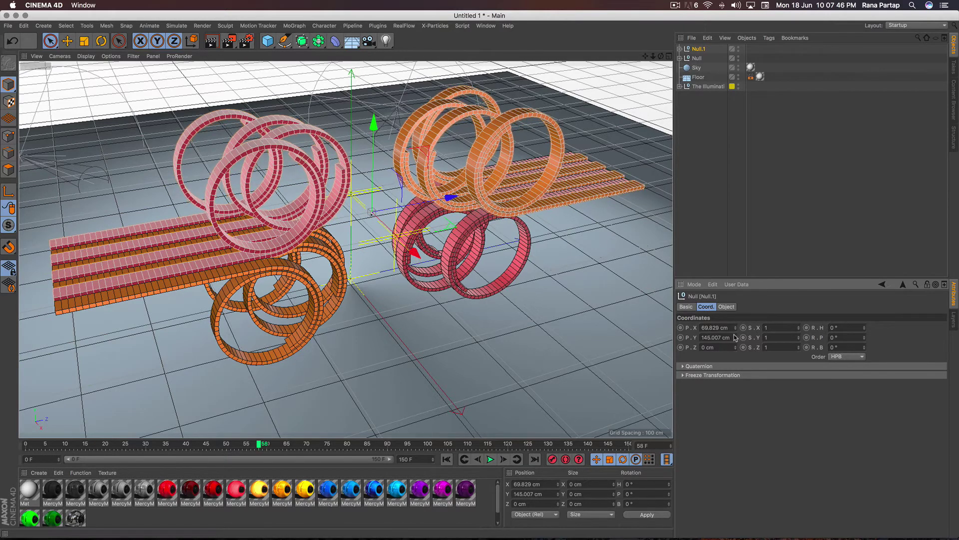
{"action": "left_click", "coordinate": [735, 336]}
{"action": "left_click", "coordinate": [736, 336]}
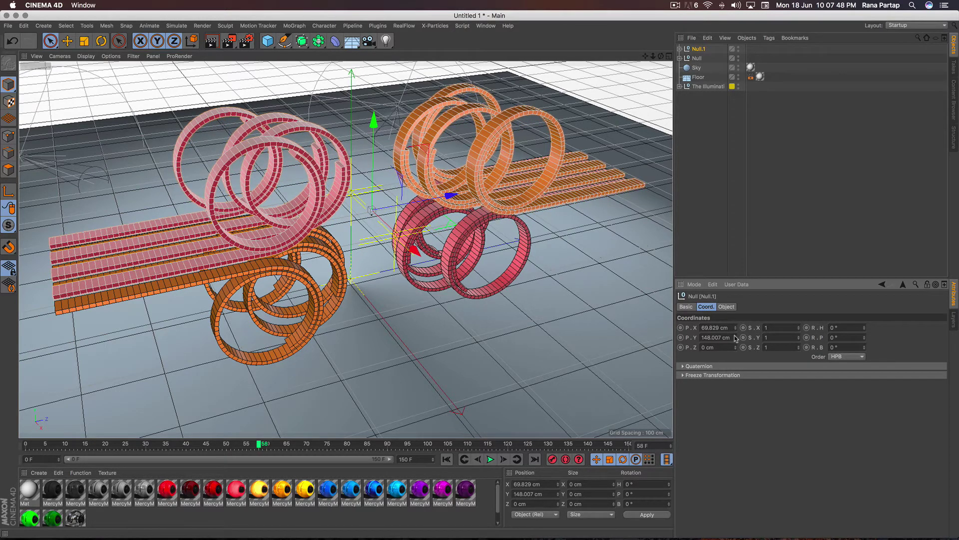
{"action": "left_click", "coordinate": [736, 336]}
{"action": "left_click", "coordinate": [735, 339]}
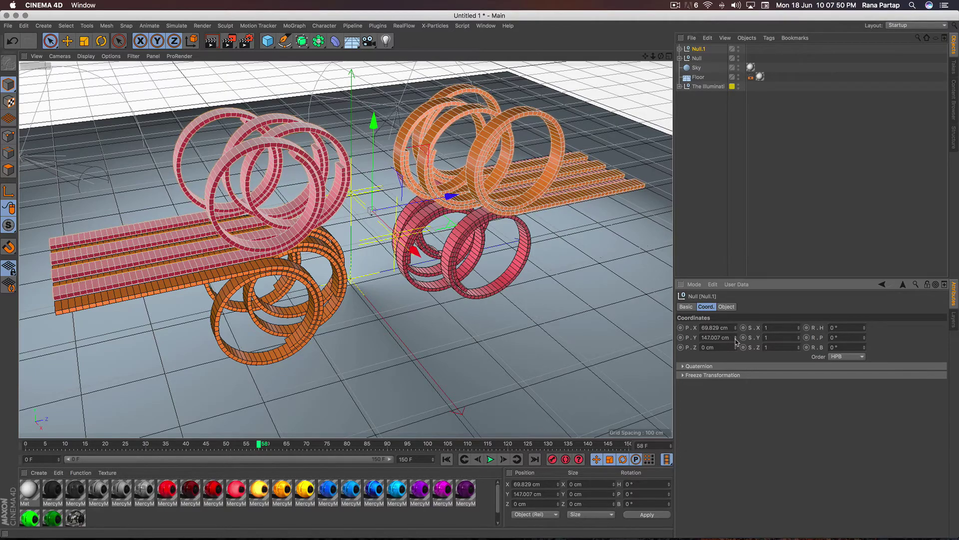
- Replay the animation from frame 0, stop at frame 56, and test-render the viewport
{"action": "left_click", "coordinate": [446, 459]}
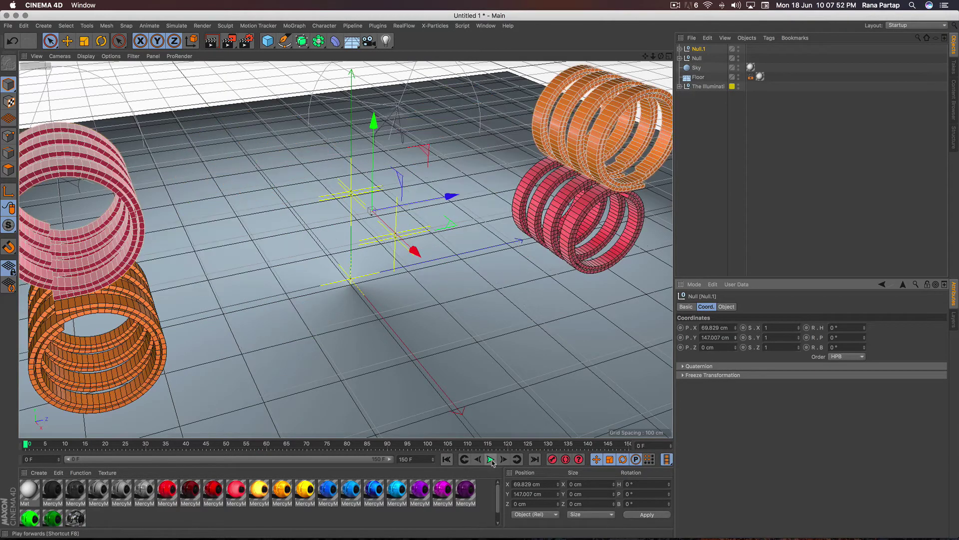
{"action": "left_click", "coordinate": [491, 459]}
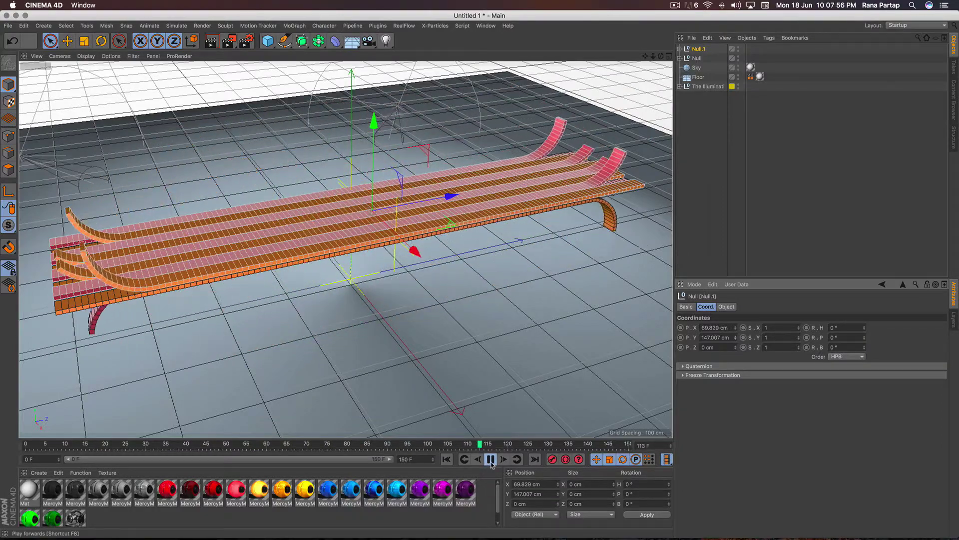
{"action": "left_click", "coordinate": [491, 459]}
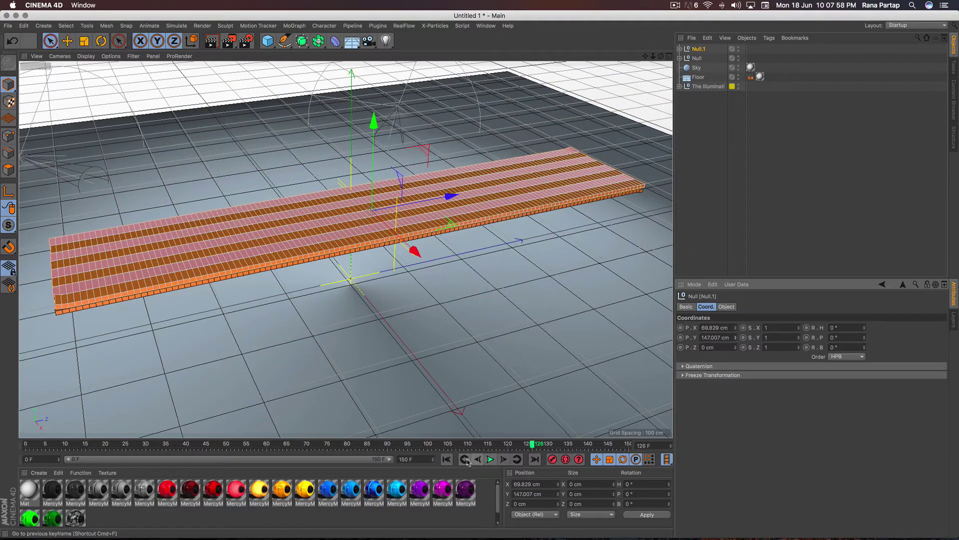
{"action": "left_click", "coordinate": [446, 459]}
{"action": "left_click", "coordinate": [490, 459]}
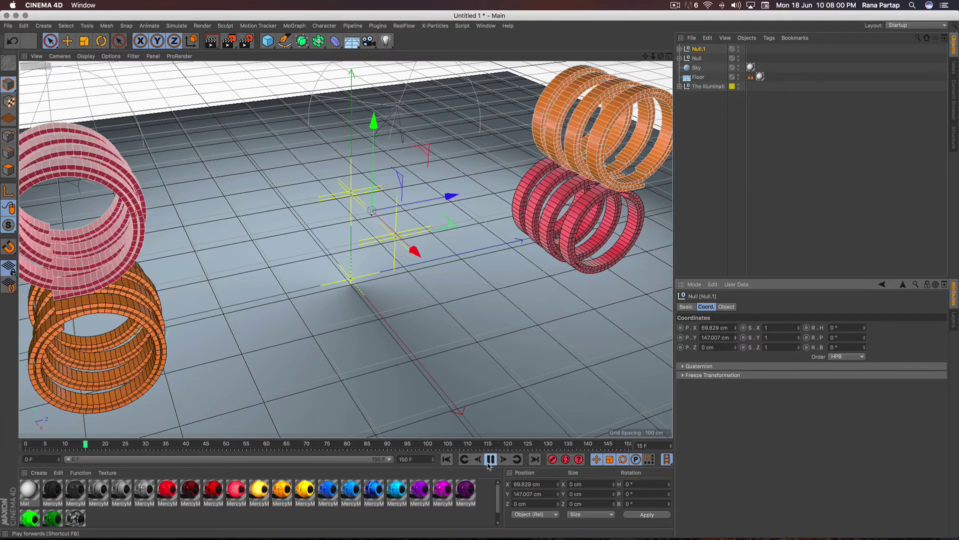
{"action": "left_click", "coordinate": [488, 460]}
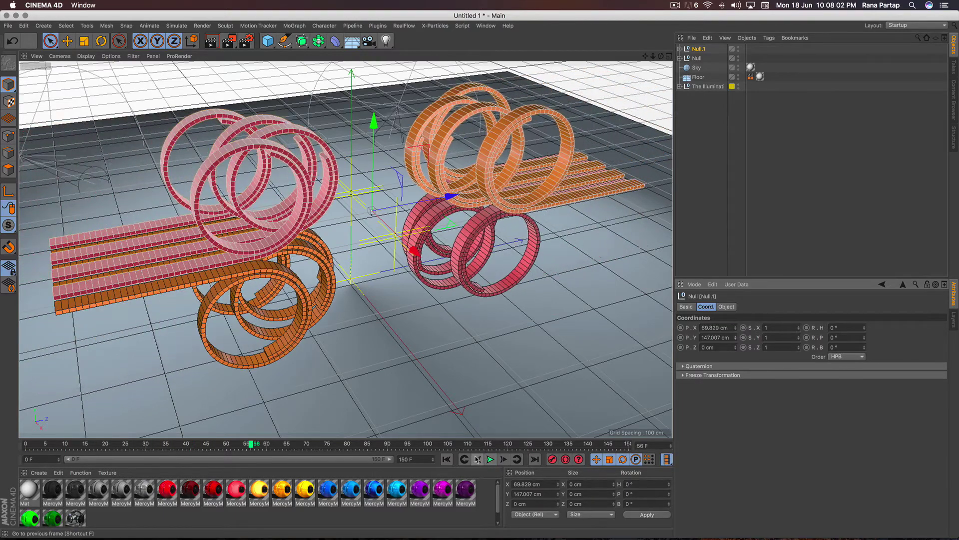
{"action": "left_click", "coordinate": [211, 41]}
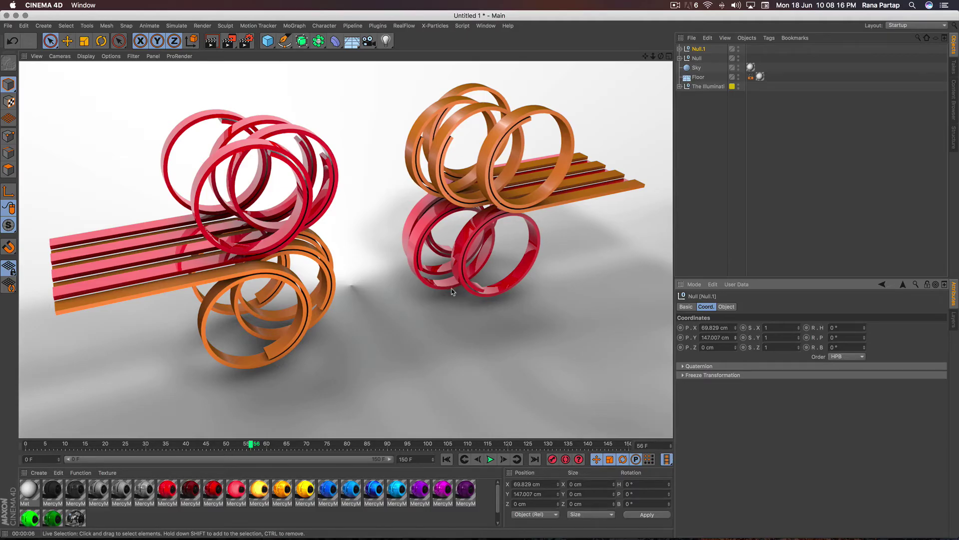
{"action": "left_click", "coordinate": [450, 293]}
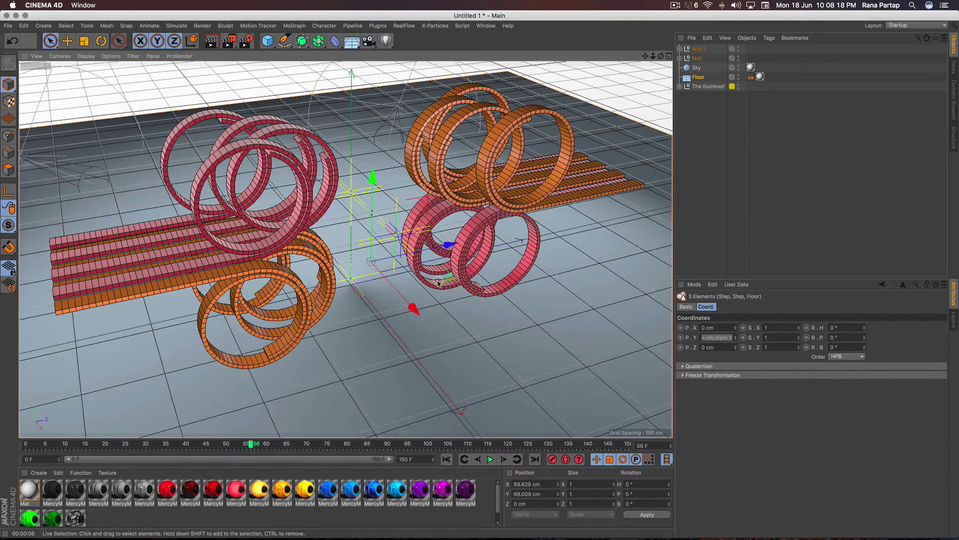
{"action": "mouse_move", "coordinate": [437, 282]}
{"action": "left_mouse_down", "text": "alt"}
{"action": "mouse_move", "coordinate": [433, 242]}
{"action": "mouse_move", "coordinate": [481, 228]}
{"action": "mouse_move", "coordinate": [498, 244]}
{"action": "mouse_move", "coordinate": [434, 258]}
{"action": "left_mouse_up", "text": "alt"}
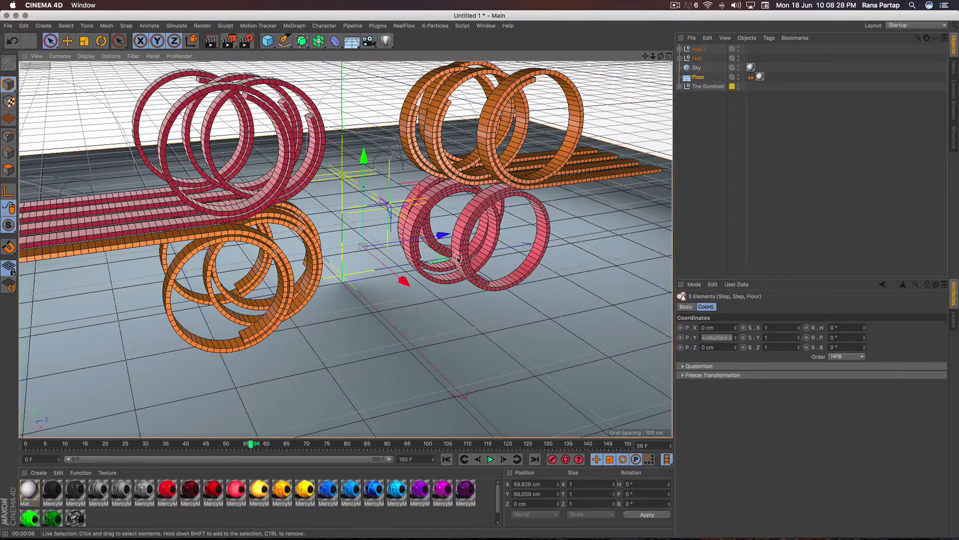
{"action": "key", "text": "ctrl+z"}
{"action": "key", "text": "ctrl+z"}
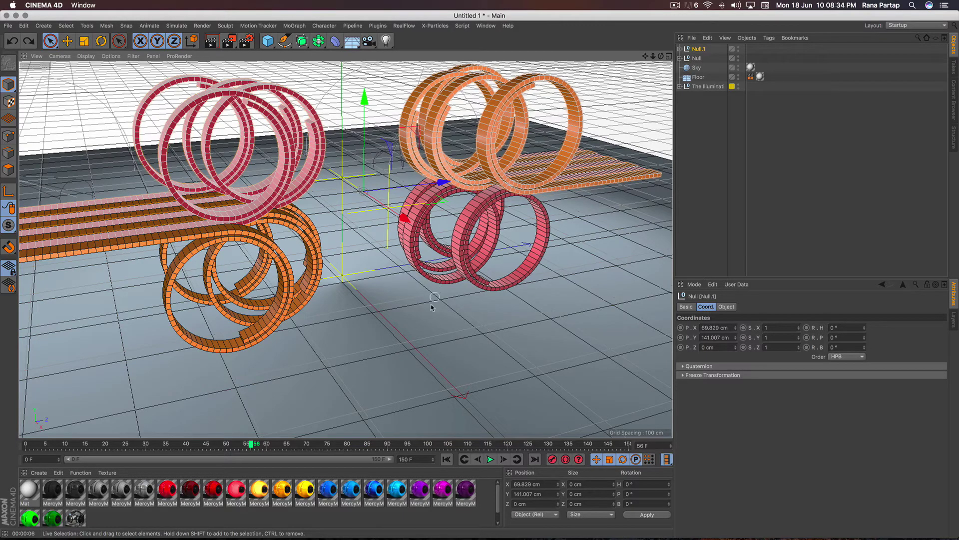
{"action": "left_click", "coordinate": [490, 459]}
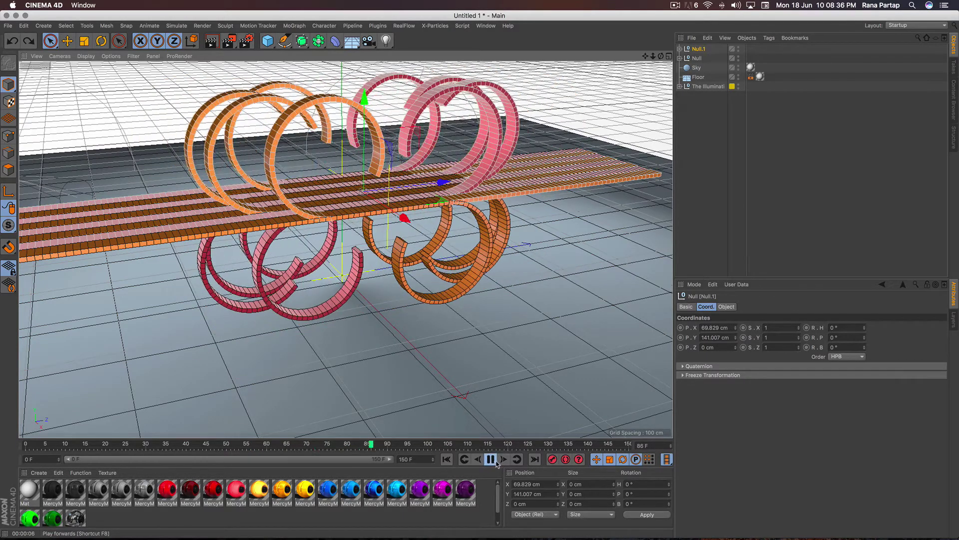
{"action": "left_click", "coordinate": [495, 461]}
{"action": "left_click_drag", "start_coordinate": [336, 240], "coordinate": [363, 248], "text": "alt"}
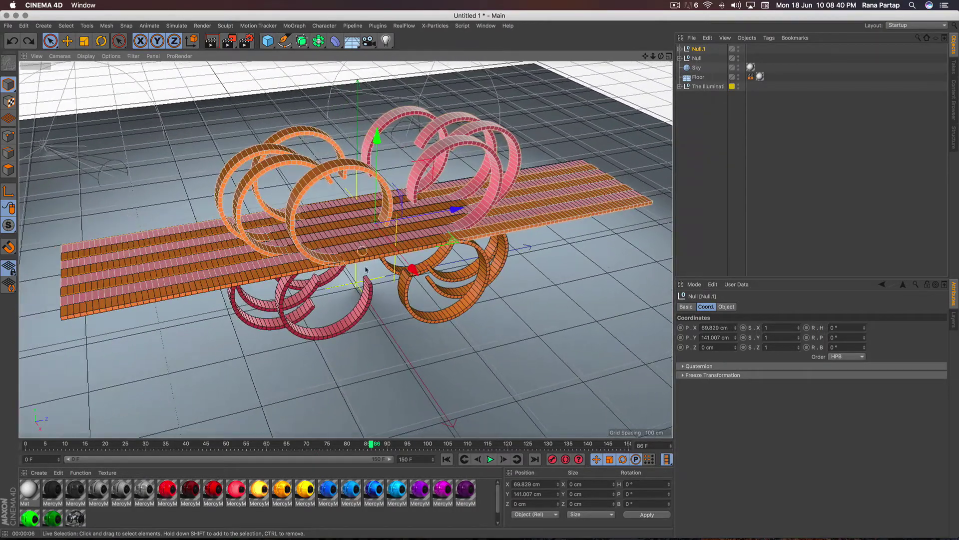
{"action": "left_click", "coordinate": [491, 460]}
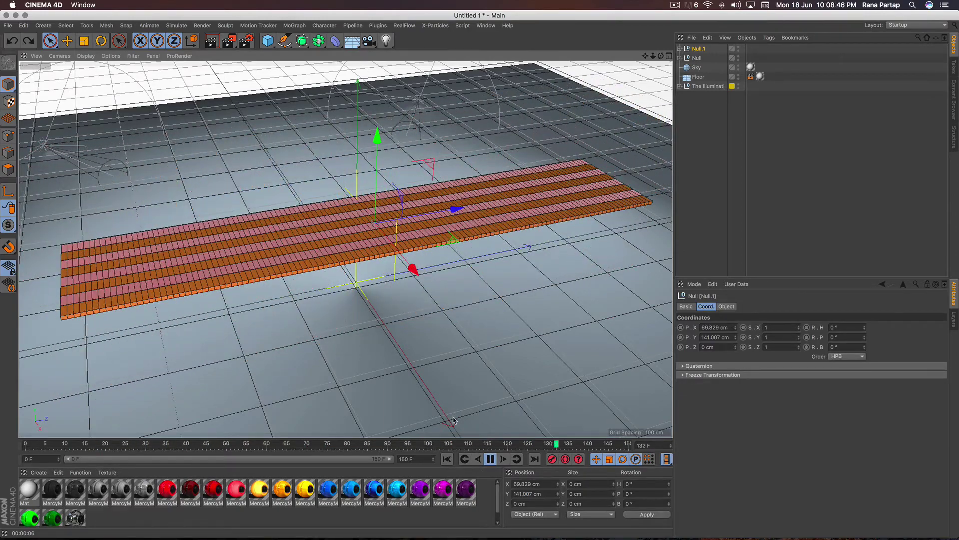
{"action": "left_click", "coordinate": [491, 461]}
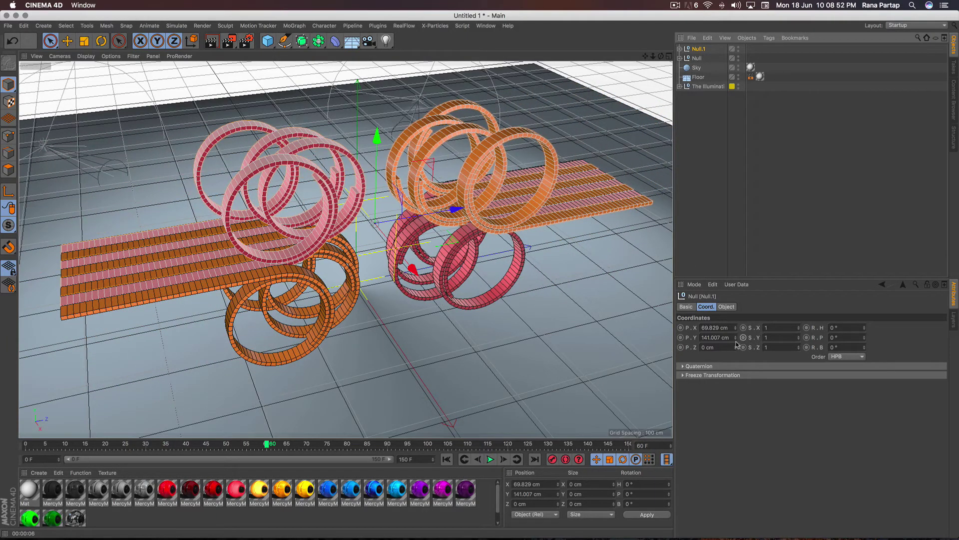
- Raise Null.1's P.Y to 147.007 cm and play the animation to frame 108
{"action": "left_click_drag", "start_coordinate": [735, 341], "coordinate": [738, 338]}
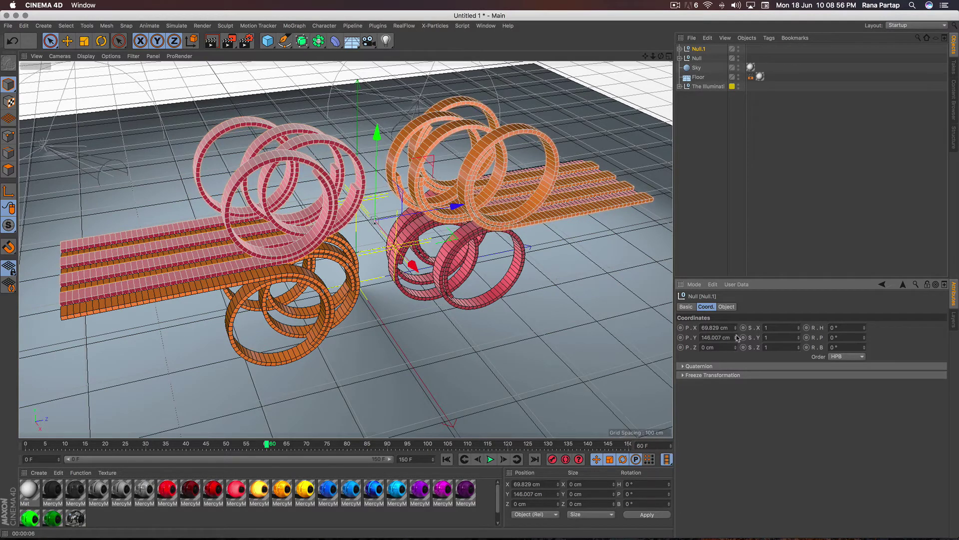
{"action": "left_click", "coordinate": [448, 461]}
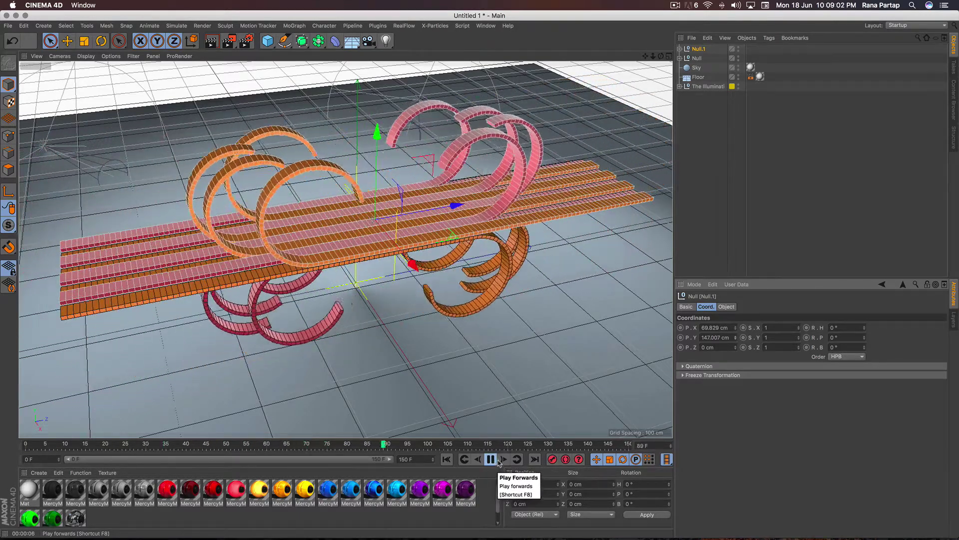
{"action": "left_click", "coordinate": [487, 459]}
{"action": "mouse_move", "coordinate": [350, 325]}
{"action": "left_mouse_down", "text": "alt"}
{"action": "mouse_move", "coordinate": [378, 239]}
{"action": "mouse_move", "coordinate": [432, 259]}
{"action": "mouse_move", "coordinate": [349, 300]}
{"action": "mouse_move", "coordinate": [349, 310]}
{"action": "left_mouse_up", "text": "alt"}
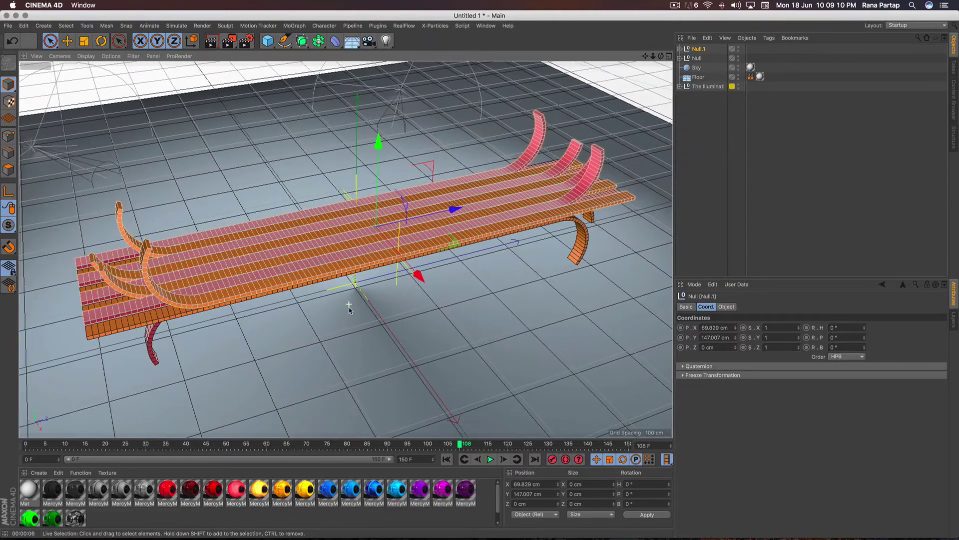
- Replay from frame 0 to frame 85 and test-render the reframed view
{"action": "left_click", "coordinate": [452, 461]}
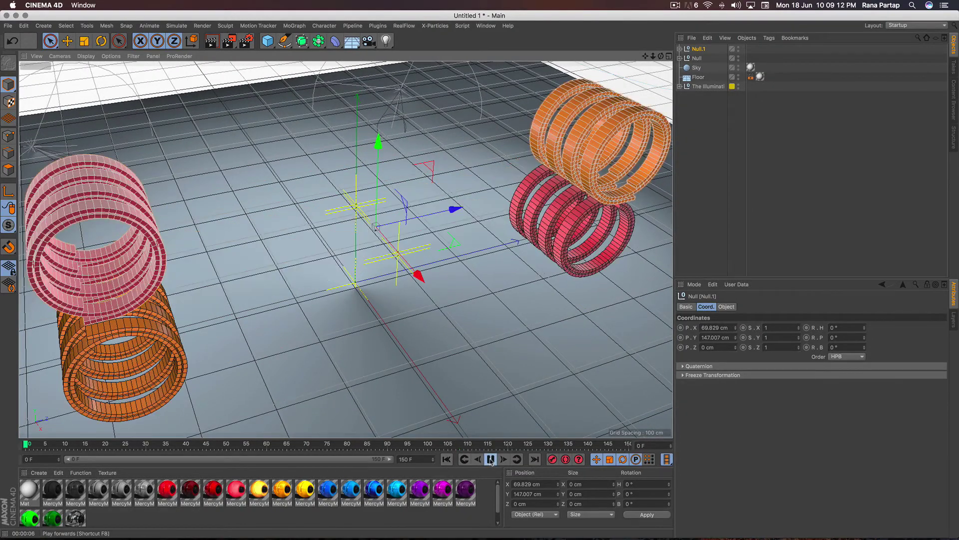
{"action": "left_click", "coordinate": [490, 458]}
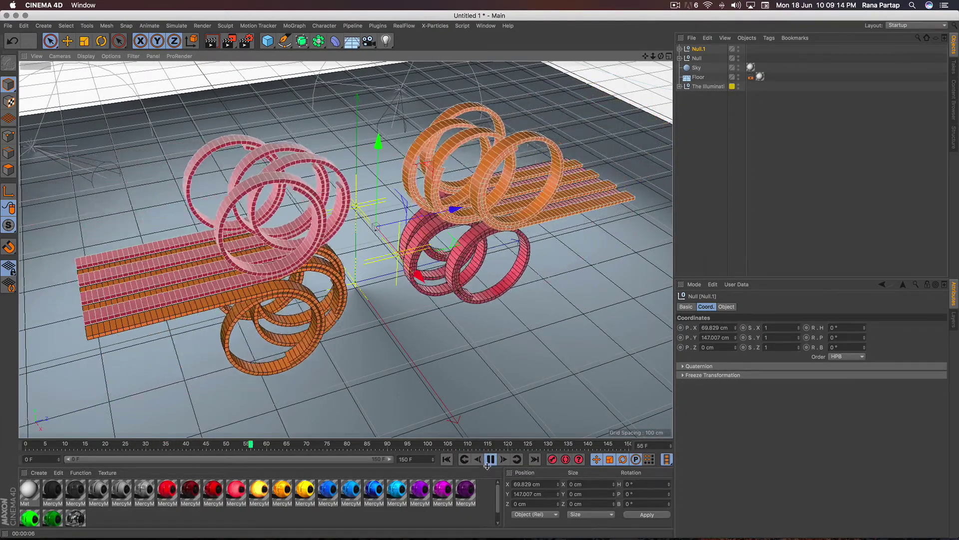
{"action": "left_click", "coordinate": [491, 459]}
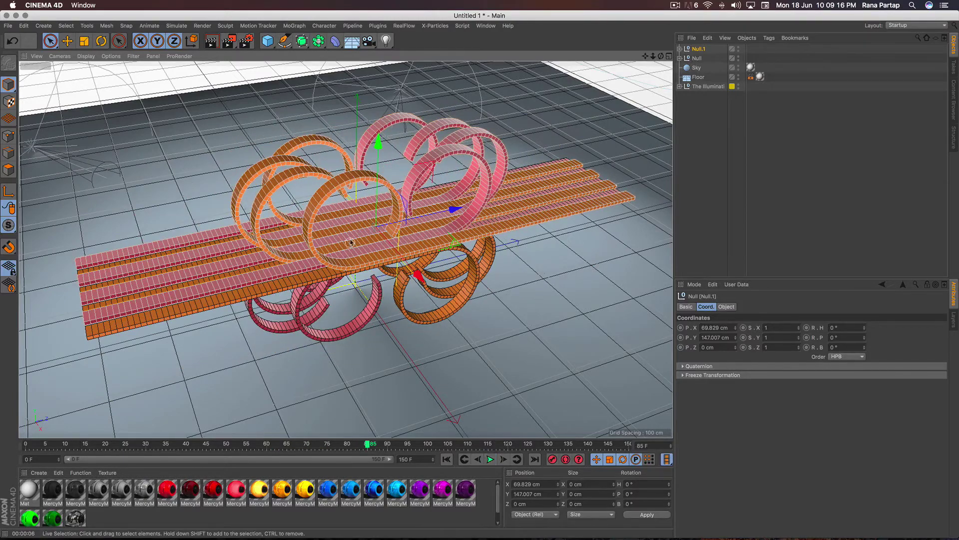
{"action": "left_click_drag", "start_coordinate": [350, 240], "coordinate": [355, 243], "text": "alt"}
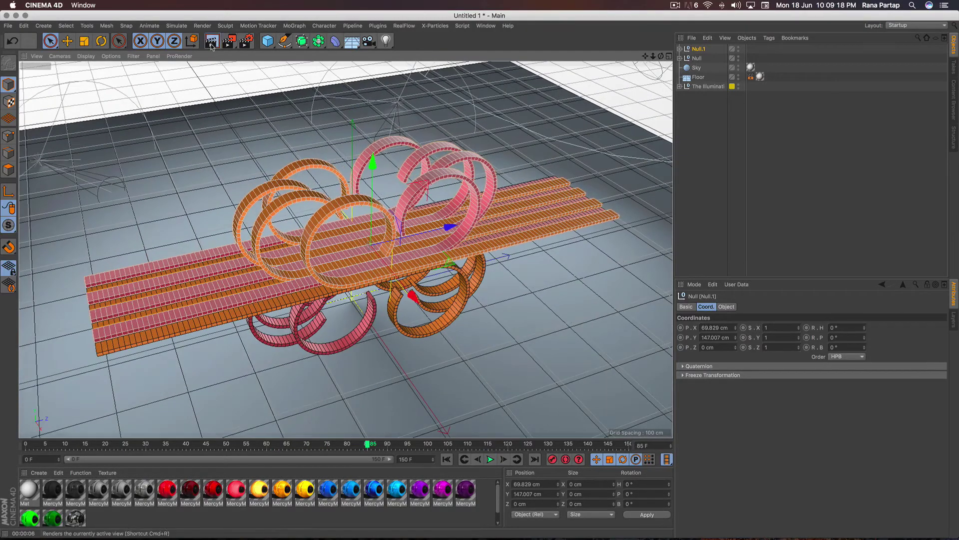
{"action": "left_click", "coordinate": [211, 40]}
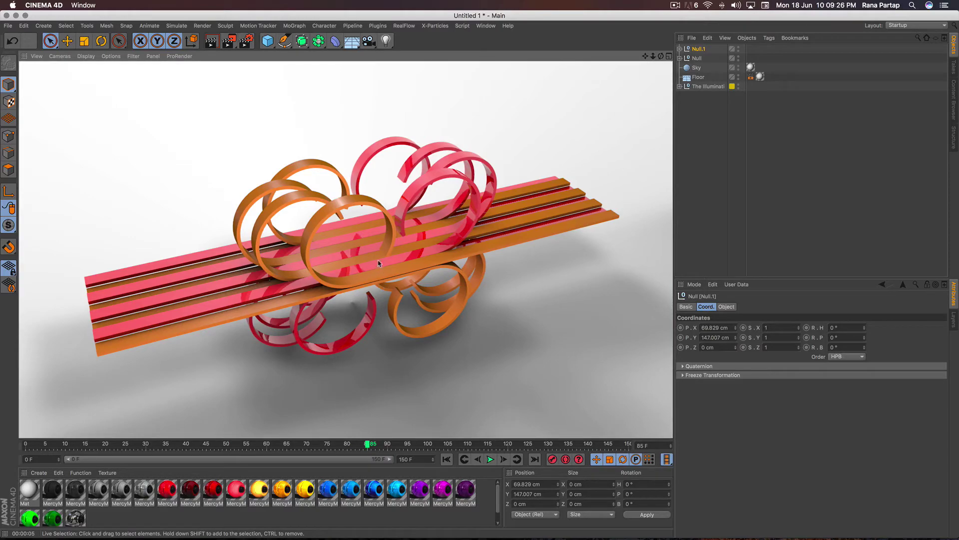
{"action": "left_click_drag", "start_coordinate": [378, 263], "coordinate": [393, 249], "text": "alt"}
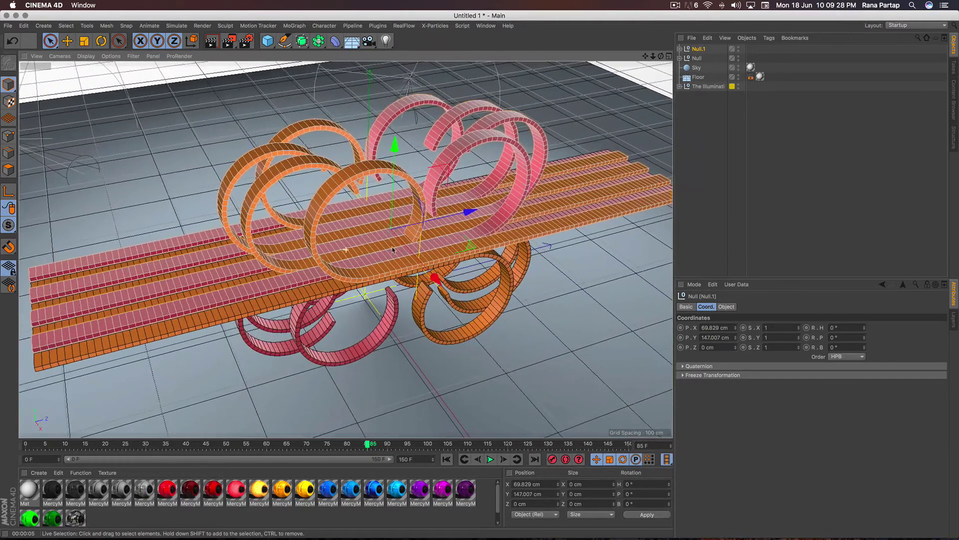
{"action": "left_click", "coordinate": [489, 460]}
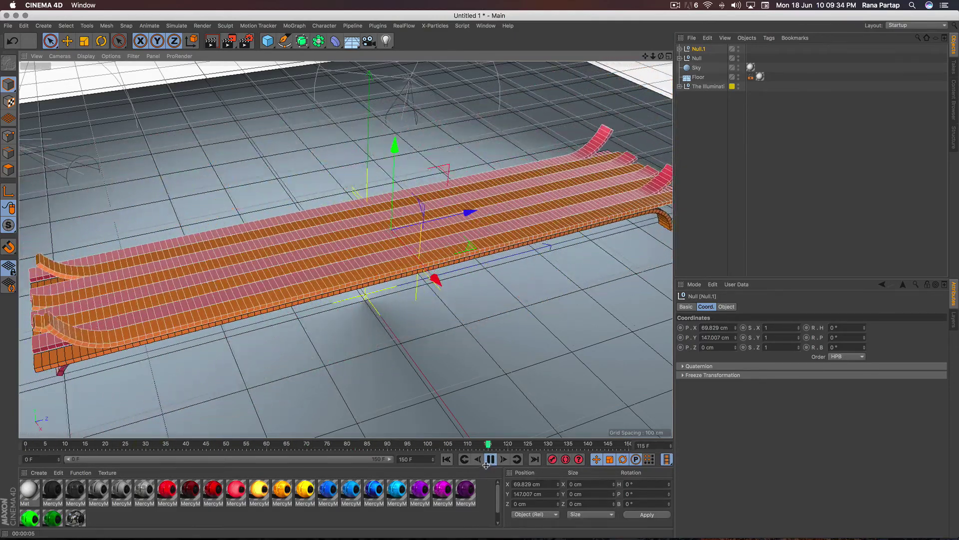
{"action": "left_click", "coordinate": [452, 460]}
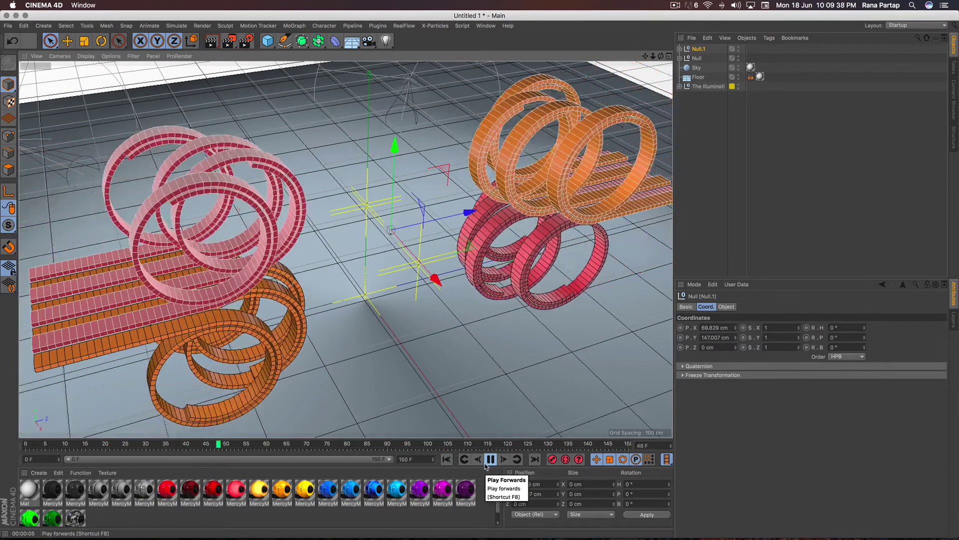
{"action": "left_click", "coordinate": [490, 459]}
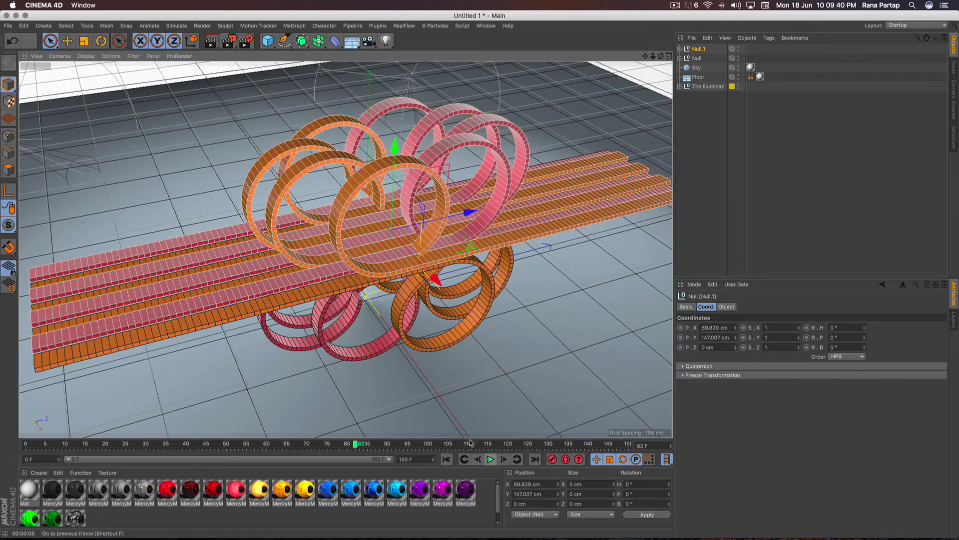
{"action": "left_click", "coordinate": [211, 41]}
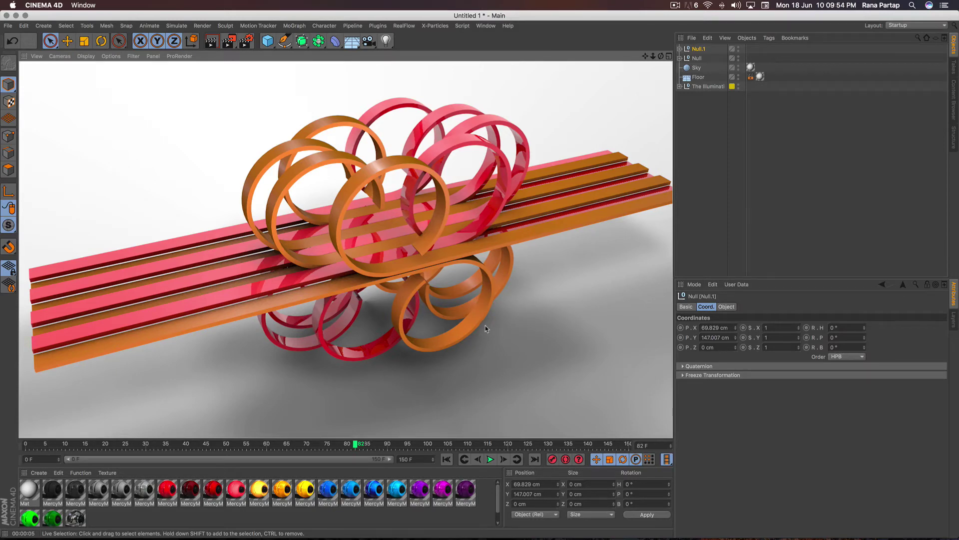
{"action": "left_click", "coordinate": [489, 459]}
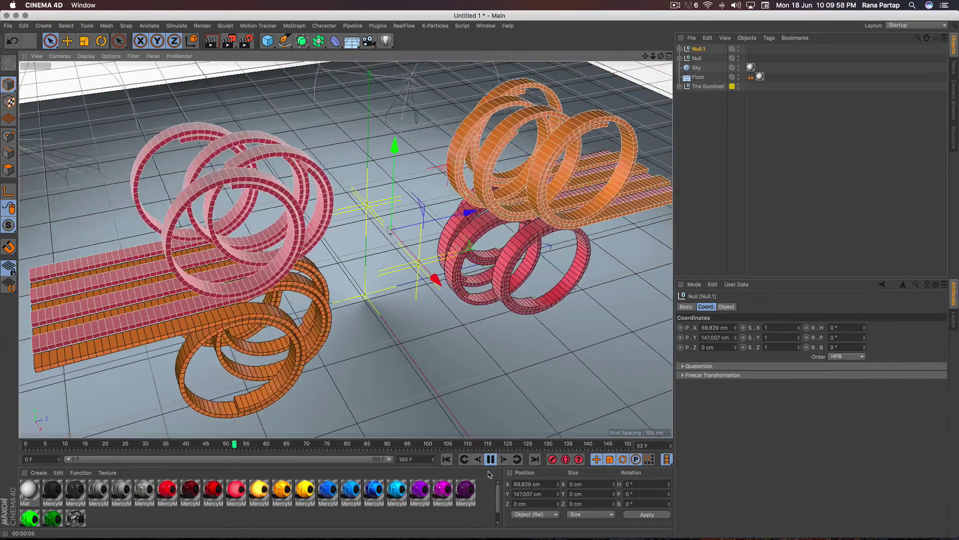
{"action": "left_click", "coordinate": [490, 460]}
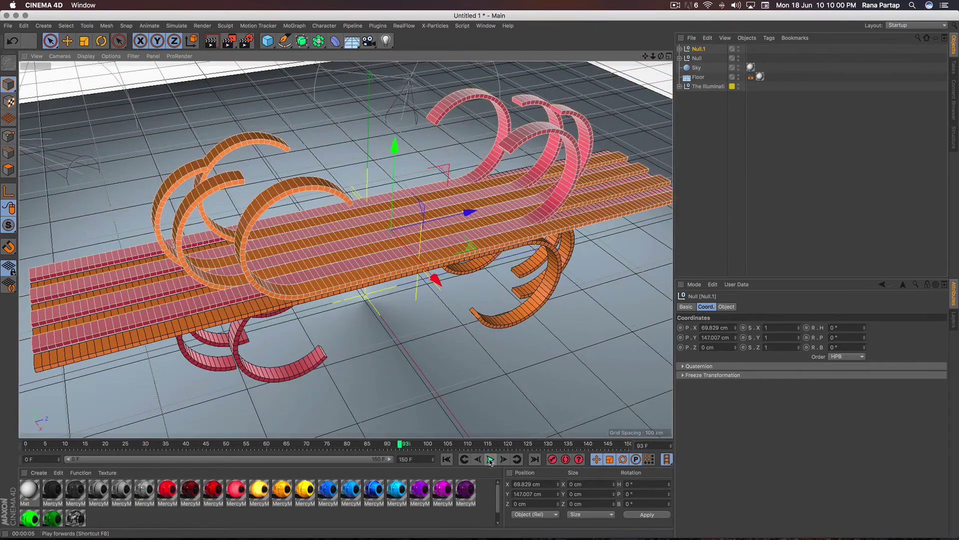
{"action": "left_click_drag", "start_coordinate": [211, 40], "coordinate": [214, 72]}
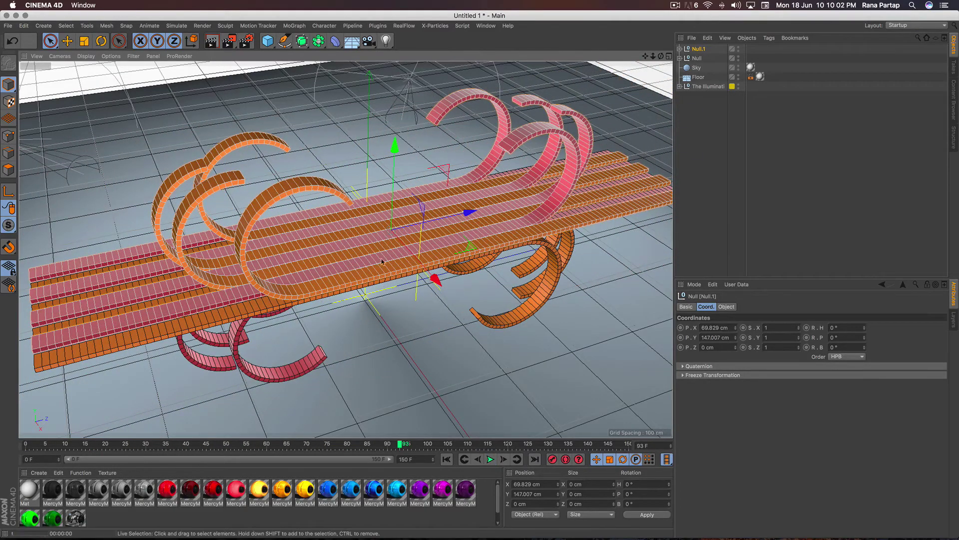
{"action": "left_click_drag", "start_coordinate": [258, 151], "coordinate": [469, 360]}
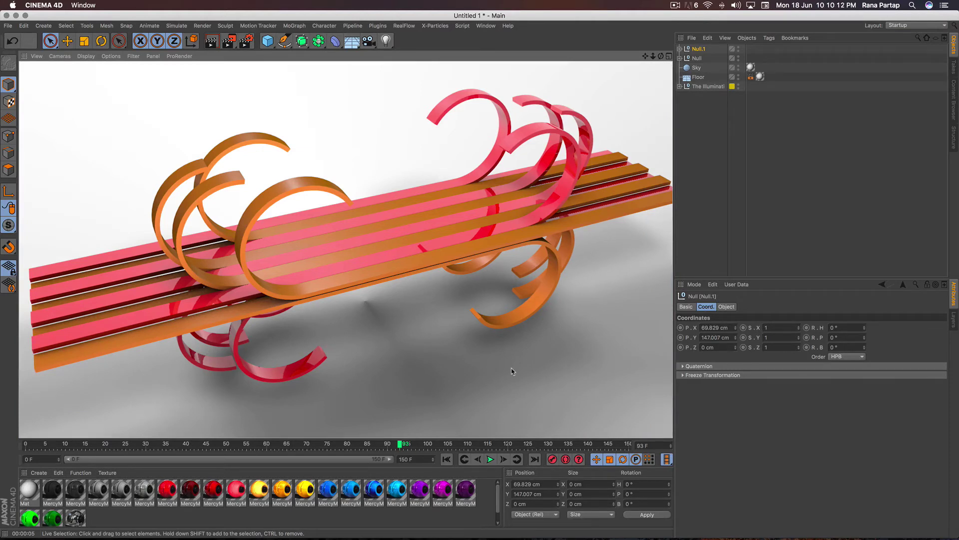
{"action": "left_click", "coordinate": [454, 462]}
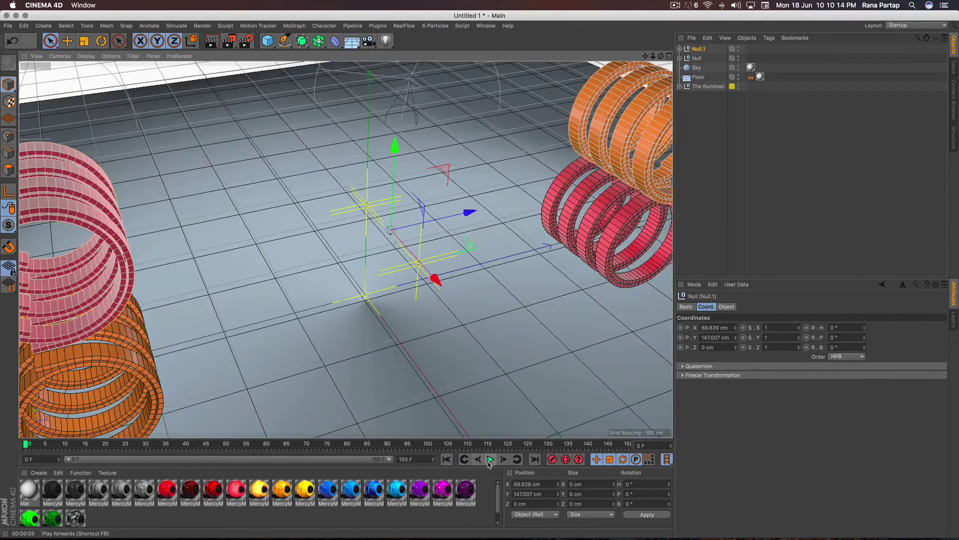
- Deselect Null.1 and switch the viewport display to Gouraud Shading without lines
{"action": "left_click", "coordinate": [698, 250]}
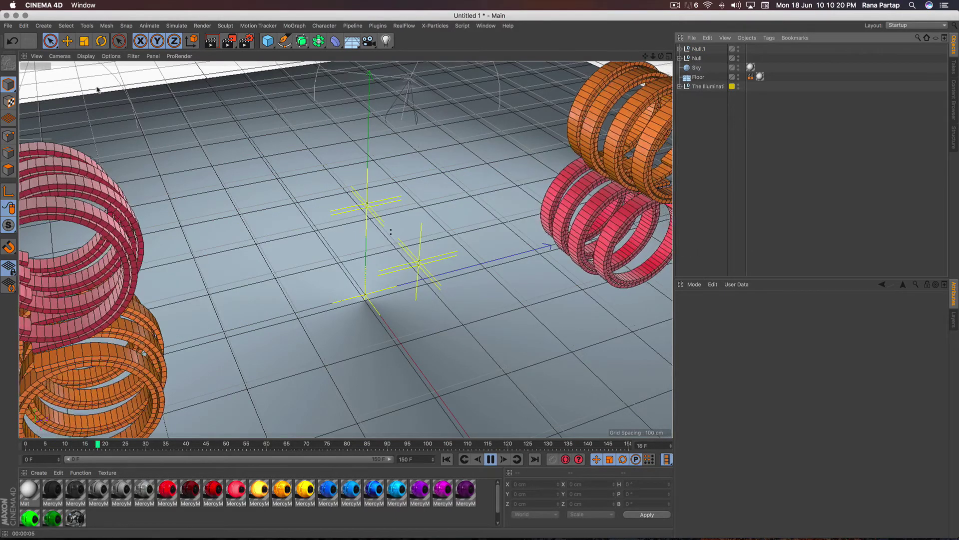
{"action": "left_click", "coordinate": [87, 57]}
{"action": "left_click", "coordinate": [100, 73]}
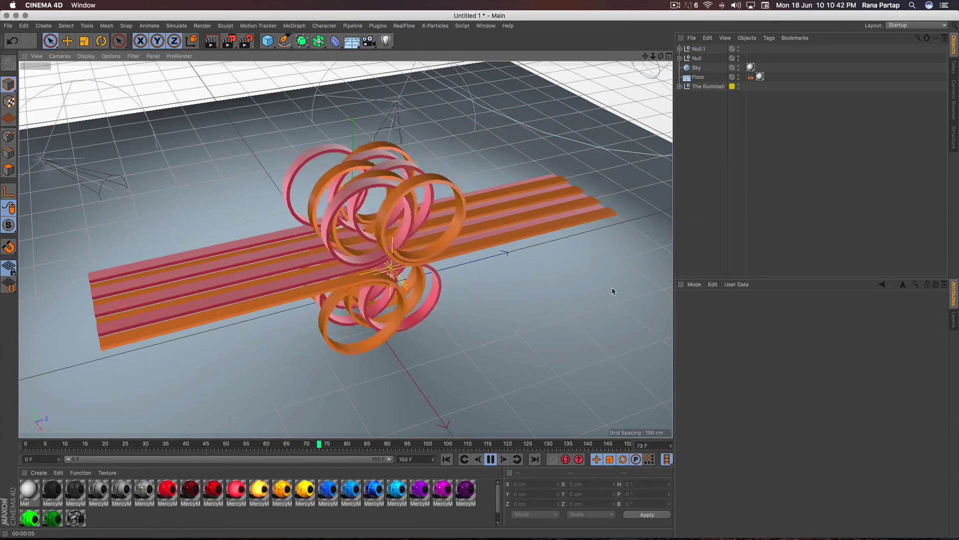
- Pause playback at frame 61 and render the active viewport
{"action": "left_click", "coordinate": [491, 459]}
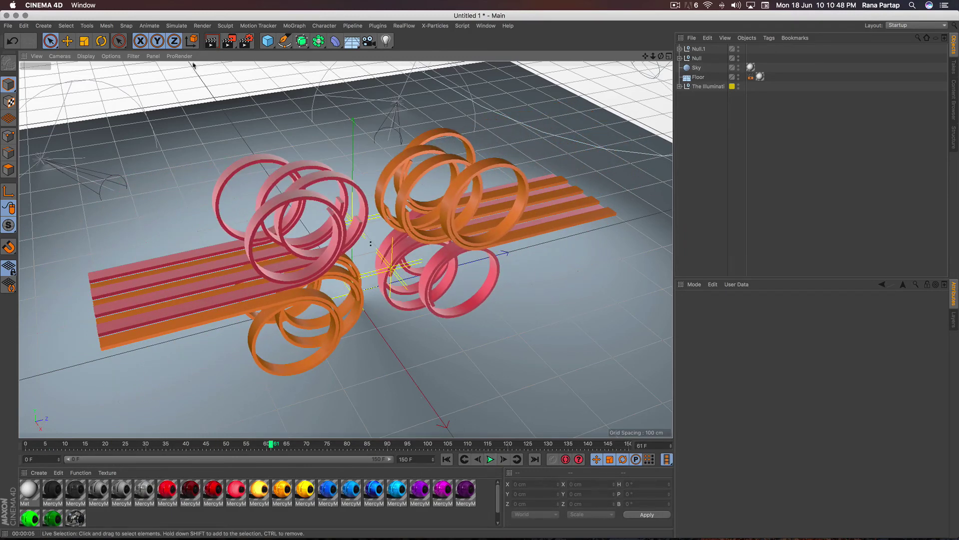
{"action": "left_click", "coordinate": [211, 41]}
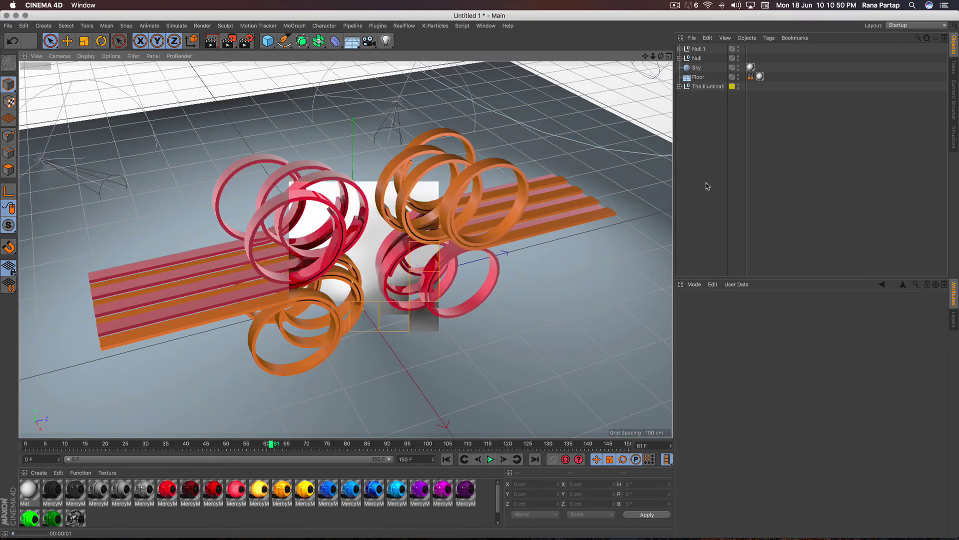